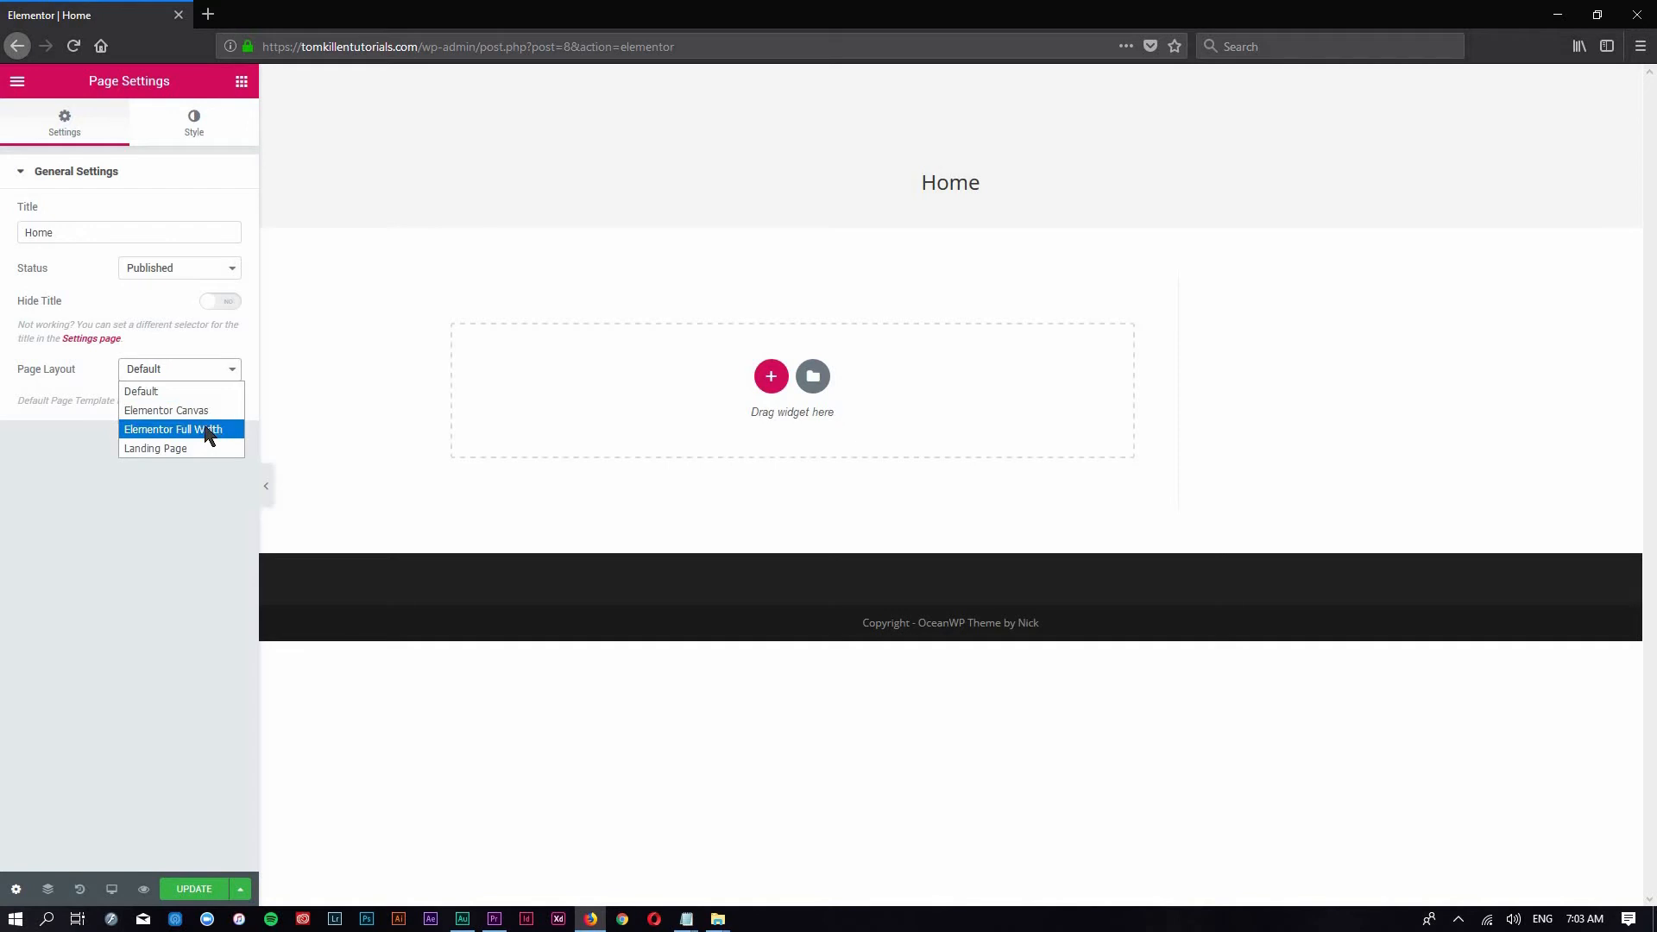
Save the page with the Elementor Full Width layout and add a single-column section to it
click(194, 891)
click(929, 334)
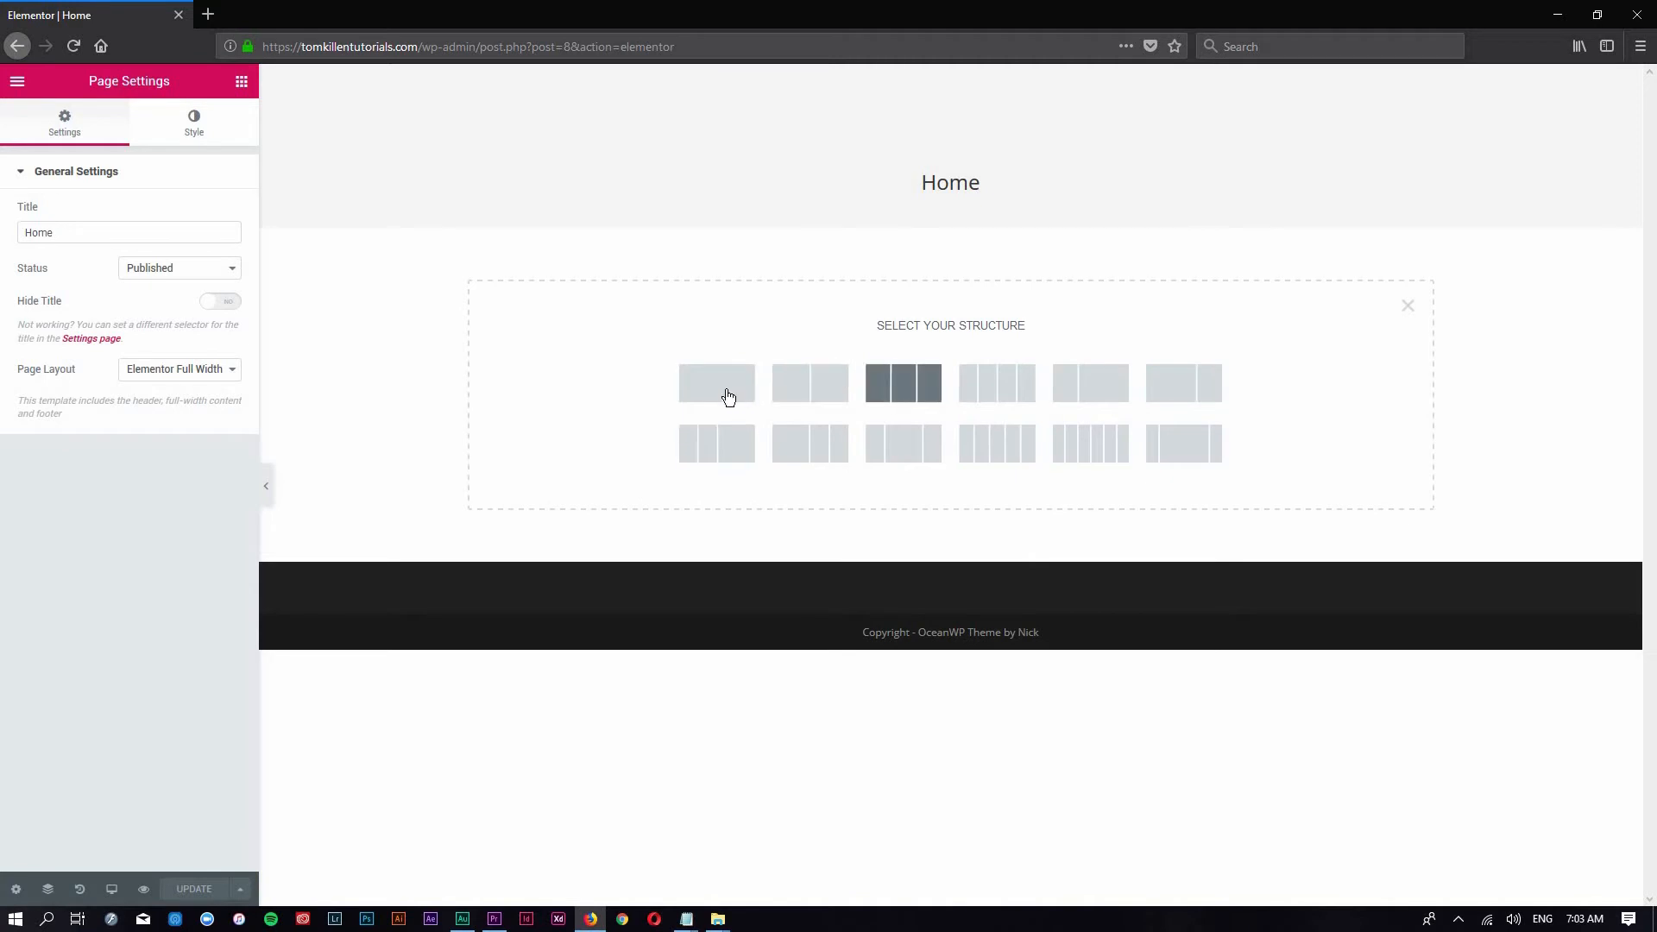
click(694, 371)
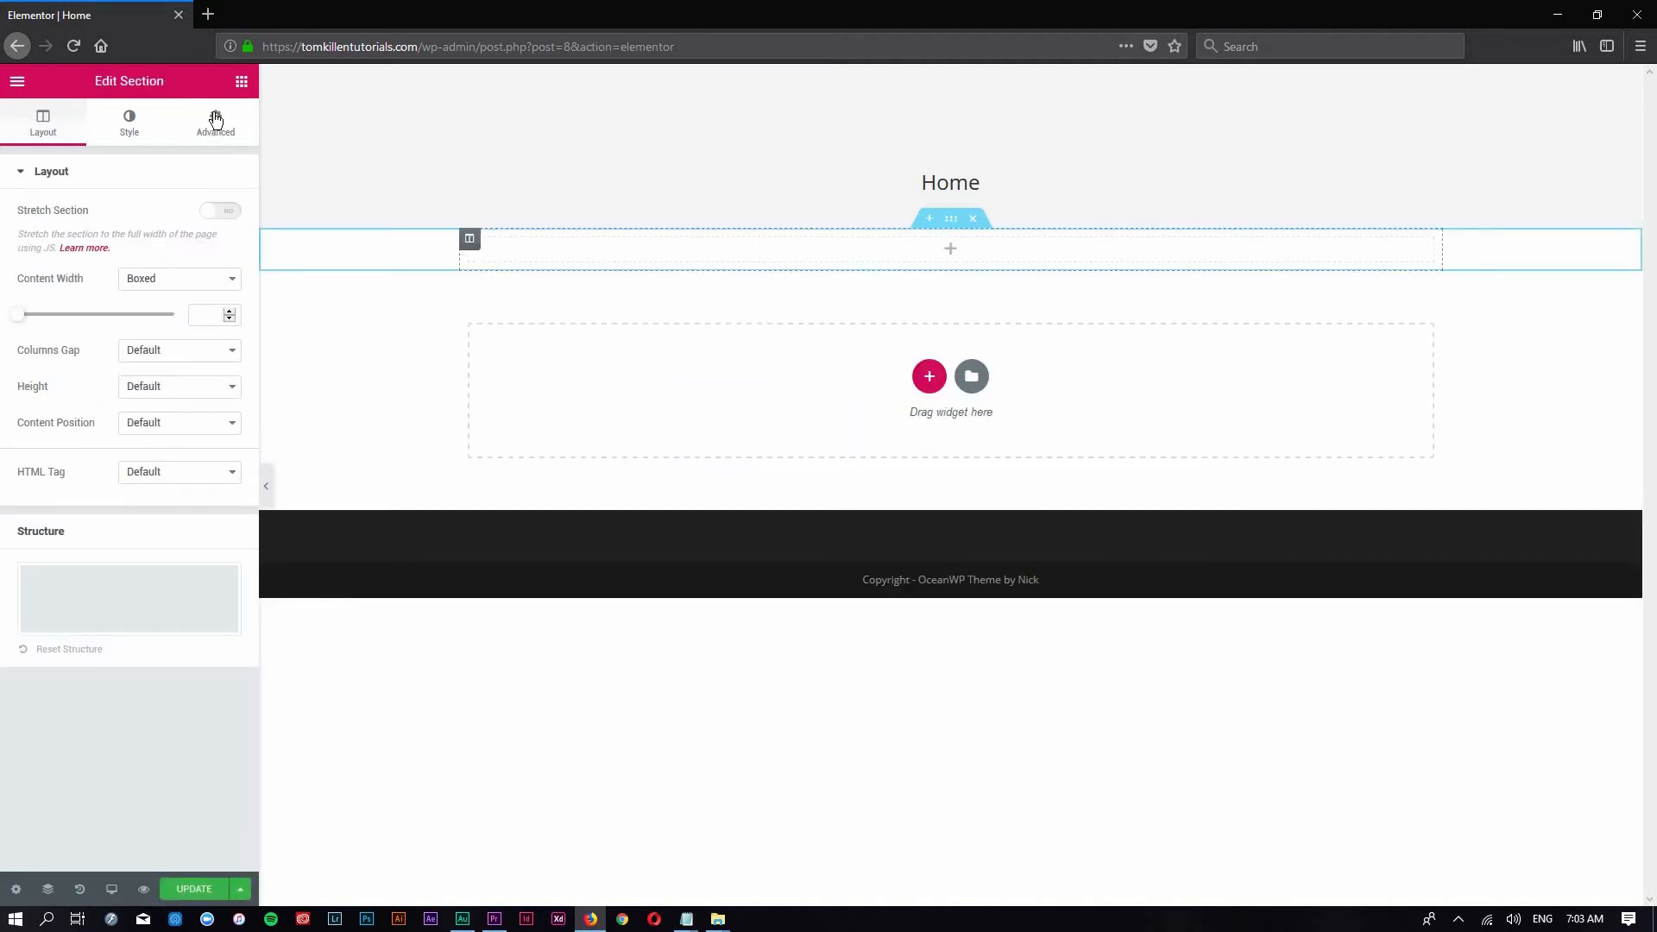
Add a Heading widget to the new section and place an Inner Section beneath it
click(242, 83)
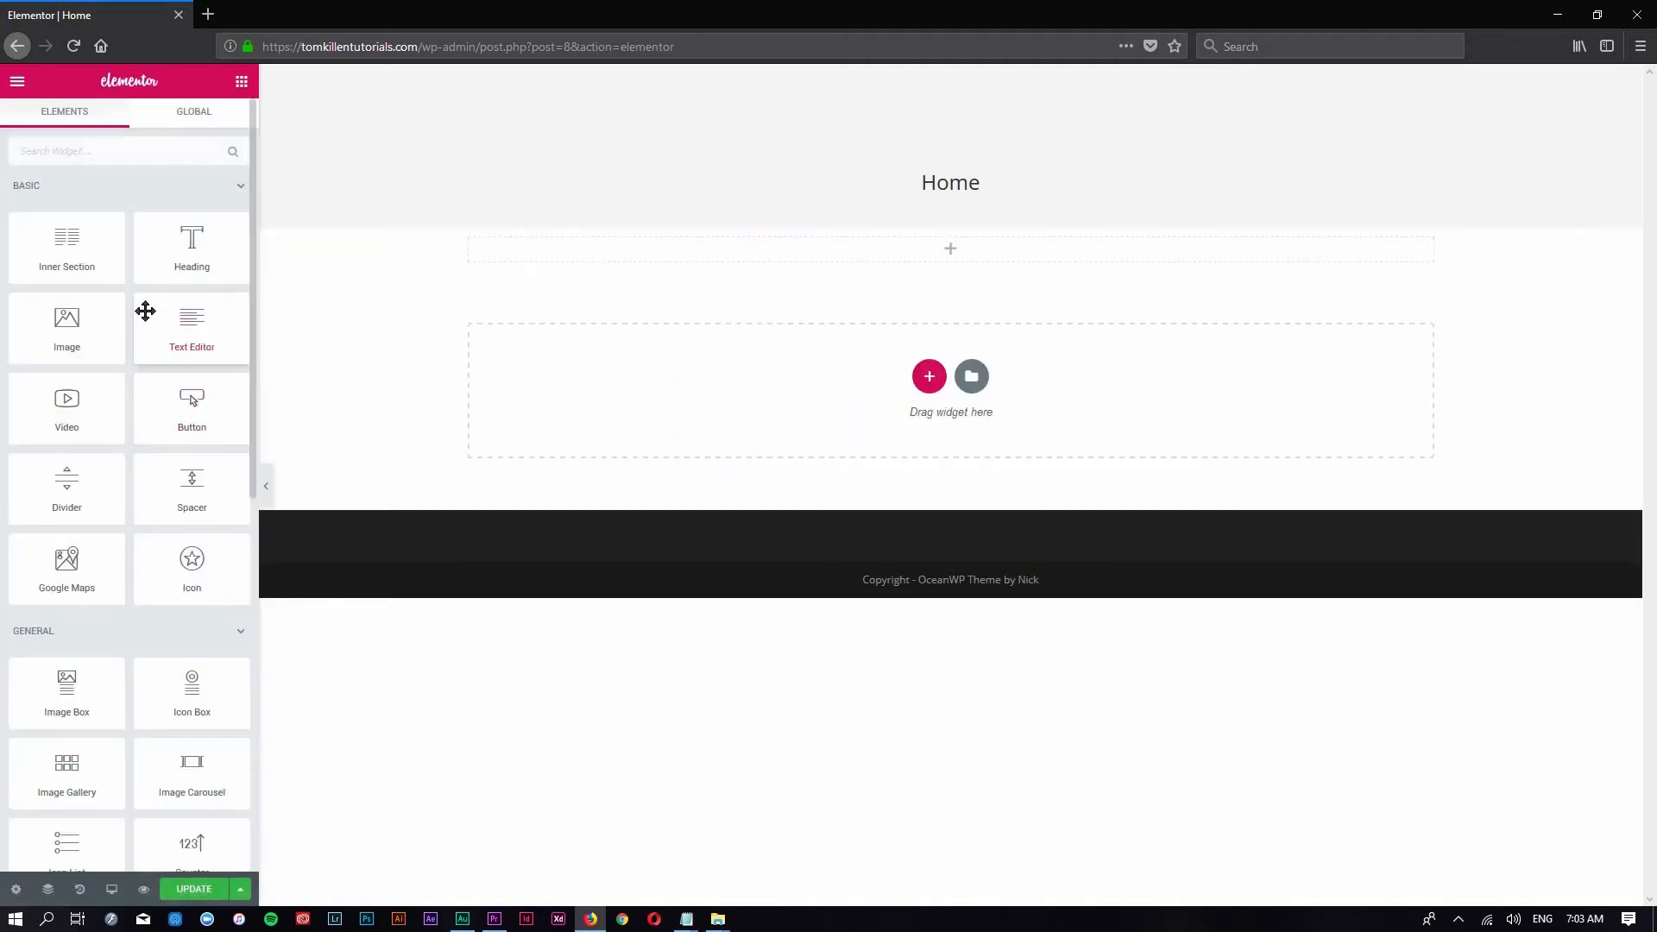
drag(177, 242, 924, 252)
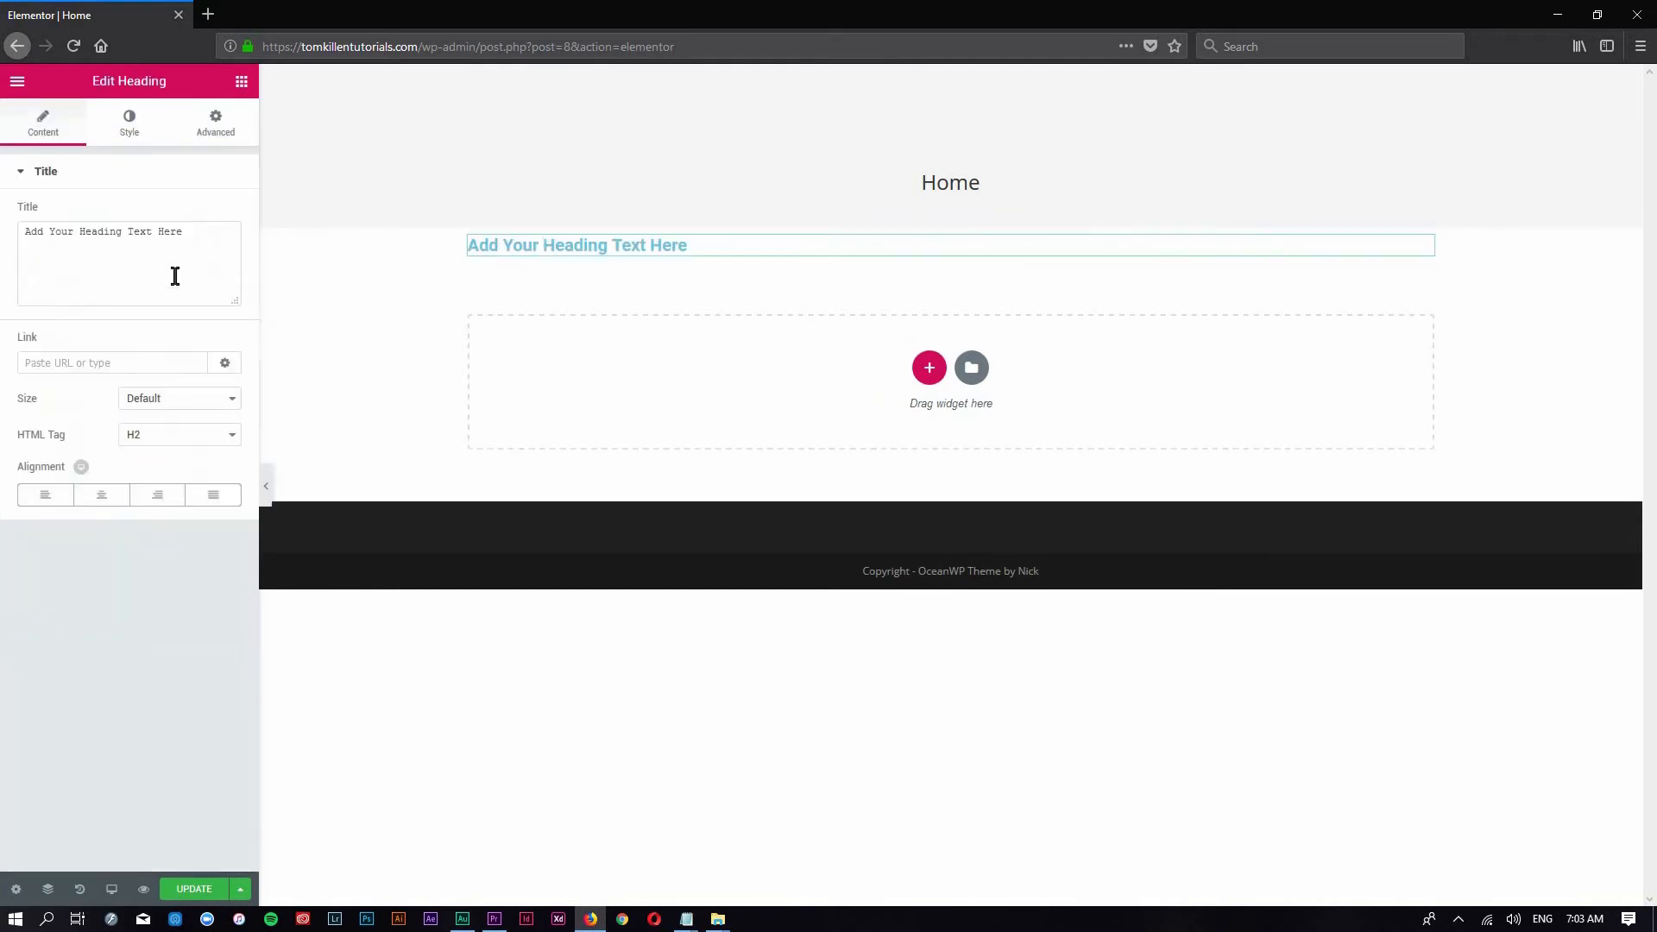
click(242, 81)
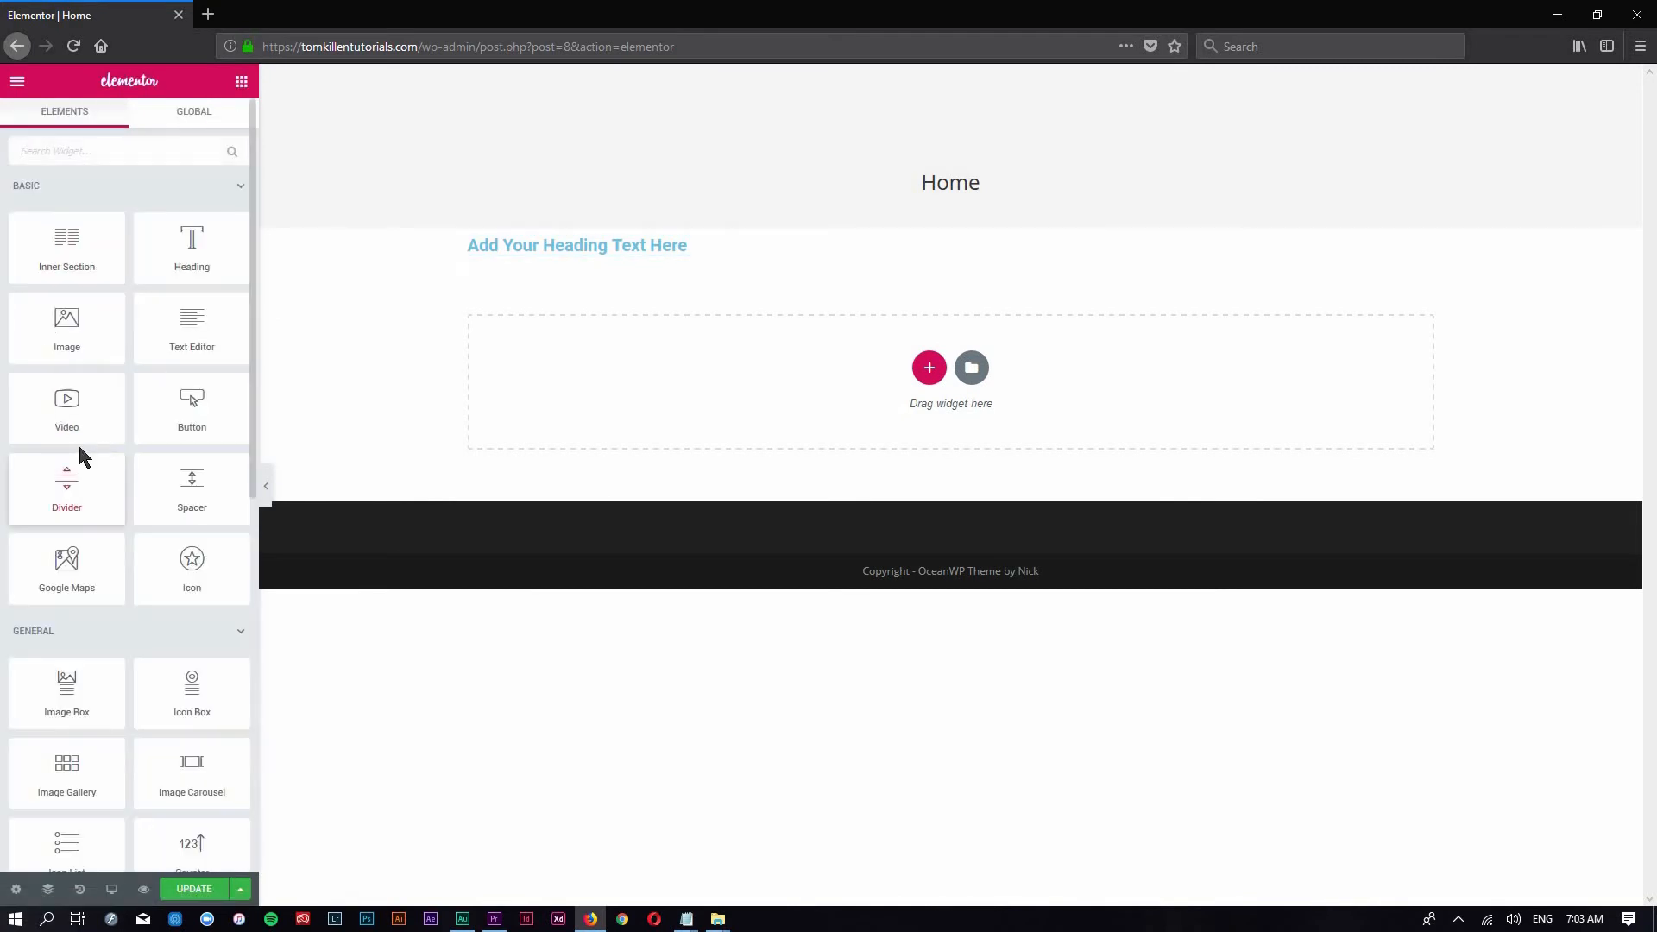
drag(63, 258, 732, 259)
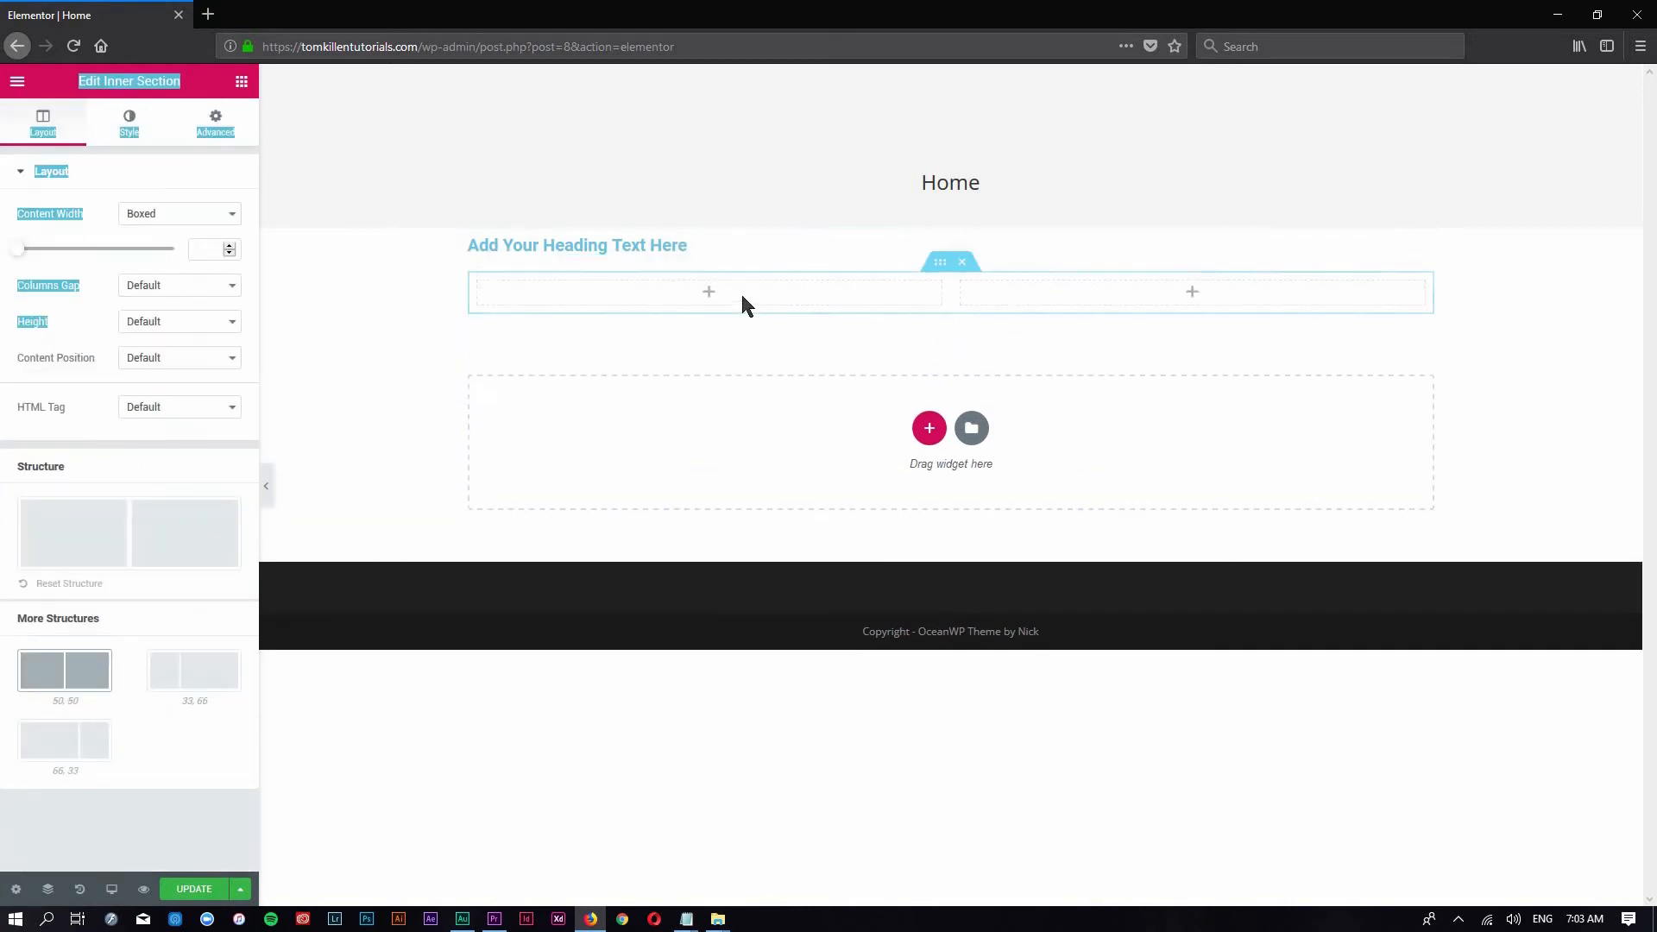
Place an Image widget in the inner section's first column and a Text Editor widget in its second column
click(216, 122)
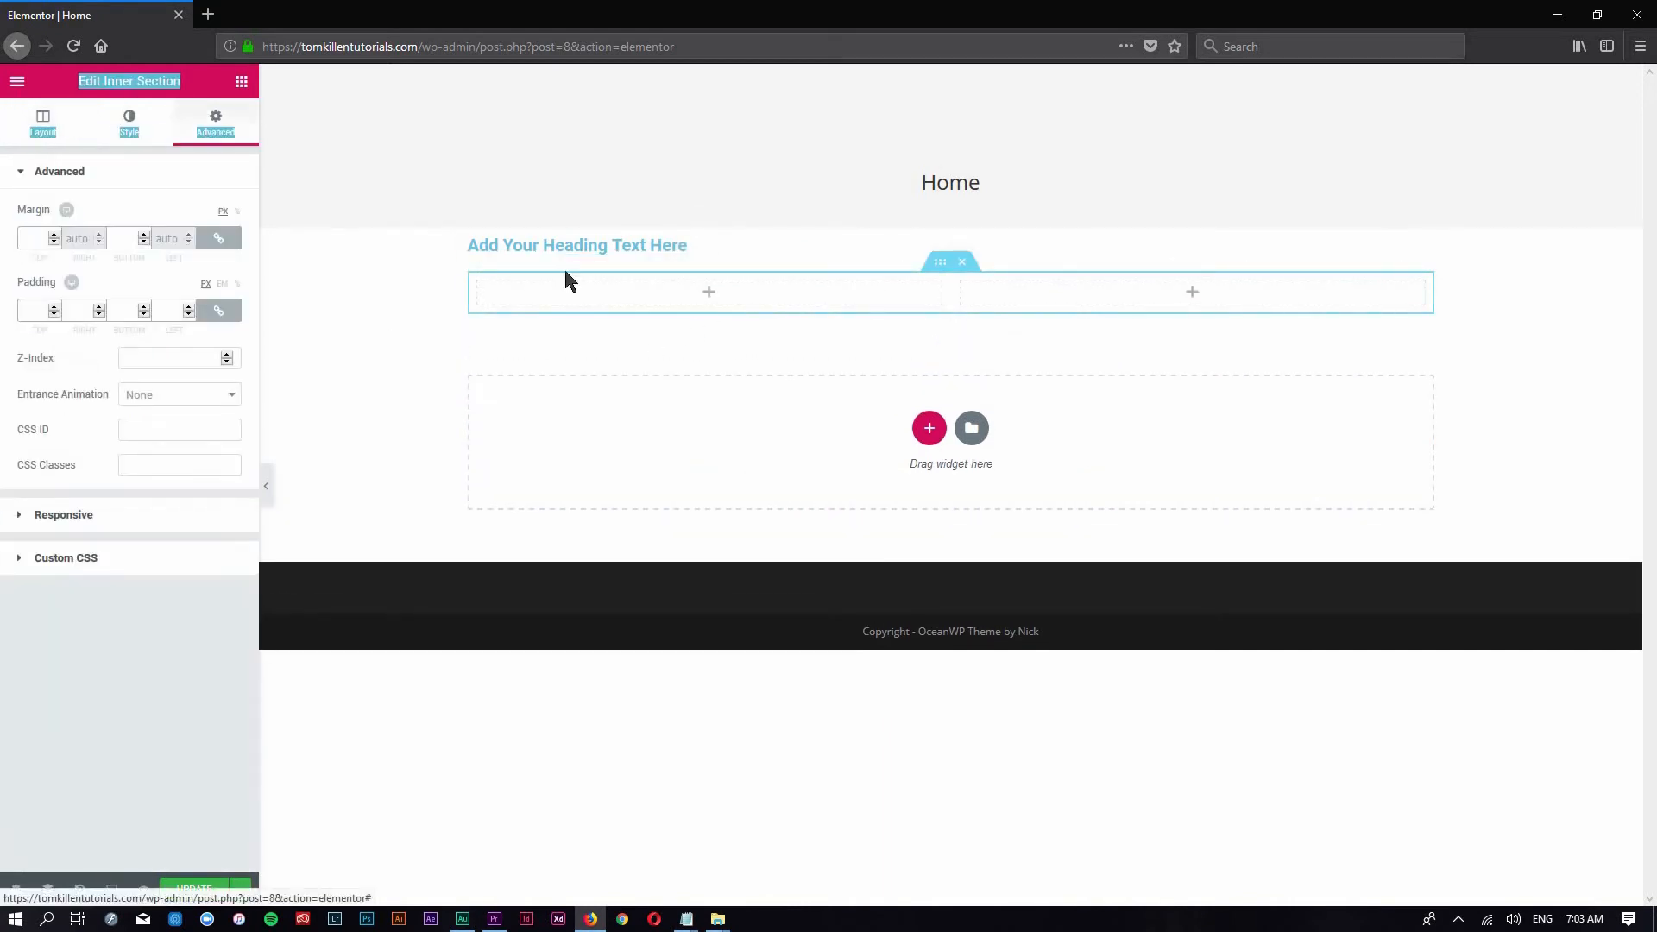
click(717, 288)
drag(704, 297, 704, 295)
click(235, 140)
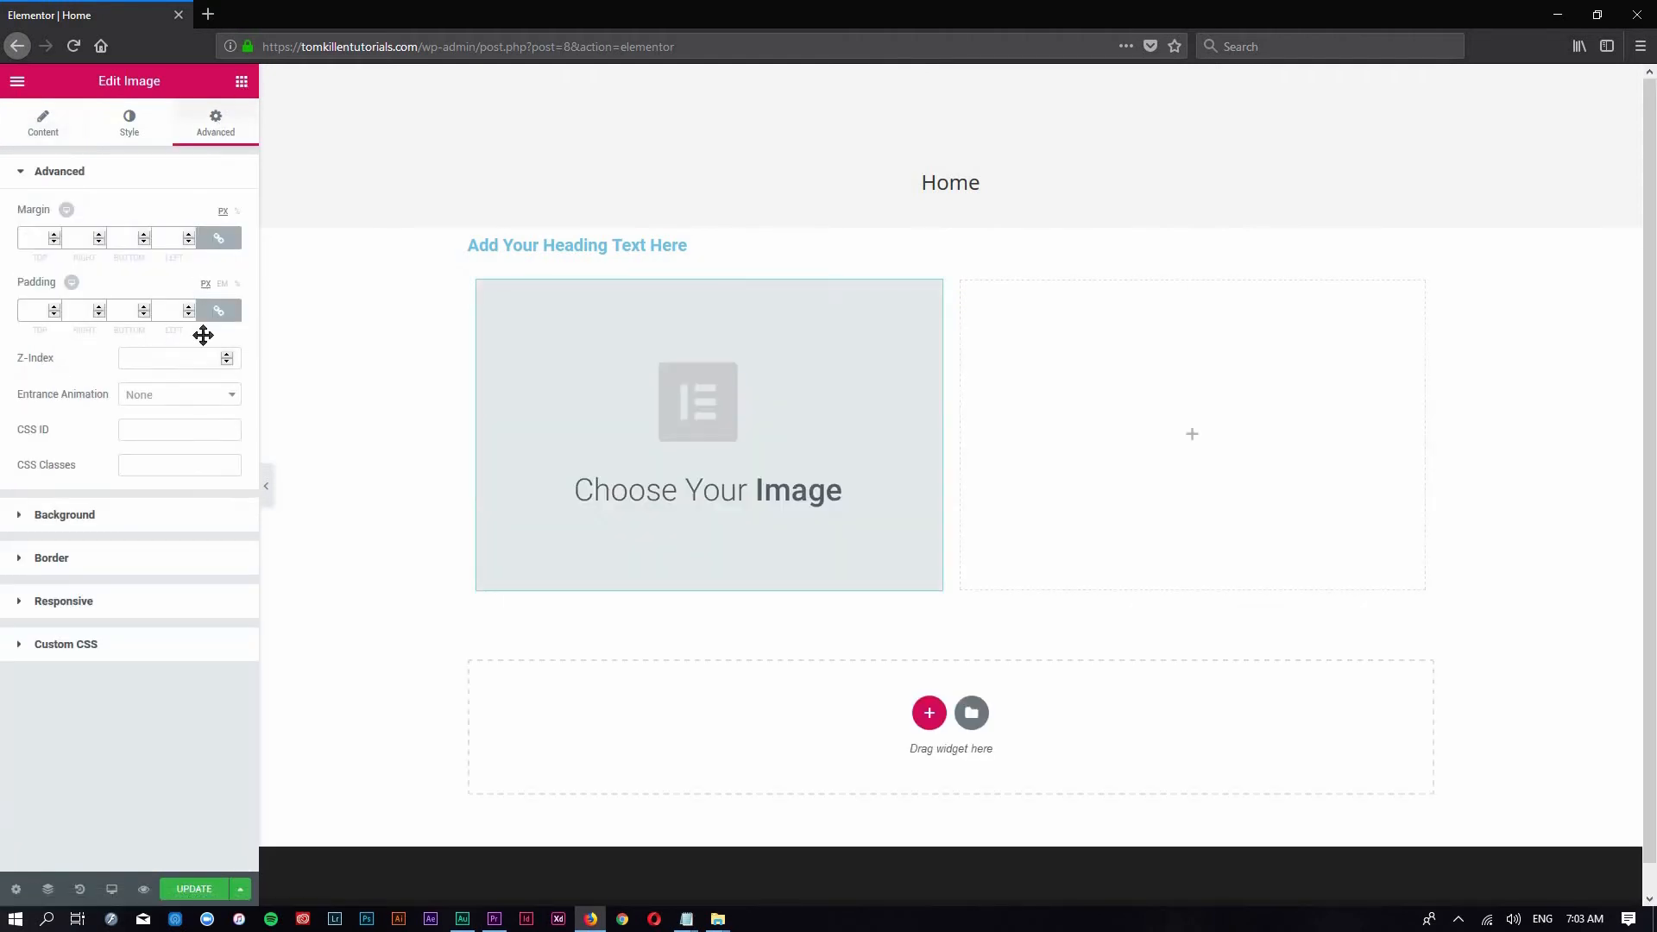
click(241, 81)
drag(193, 334, 1179, 427)
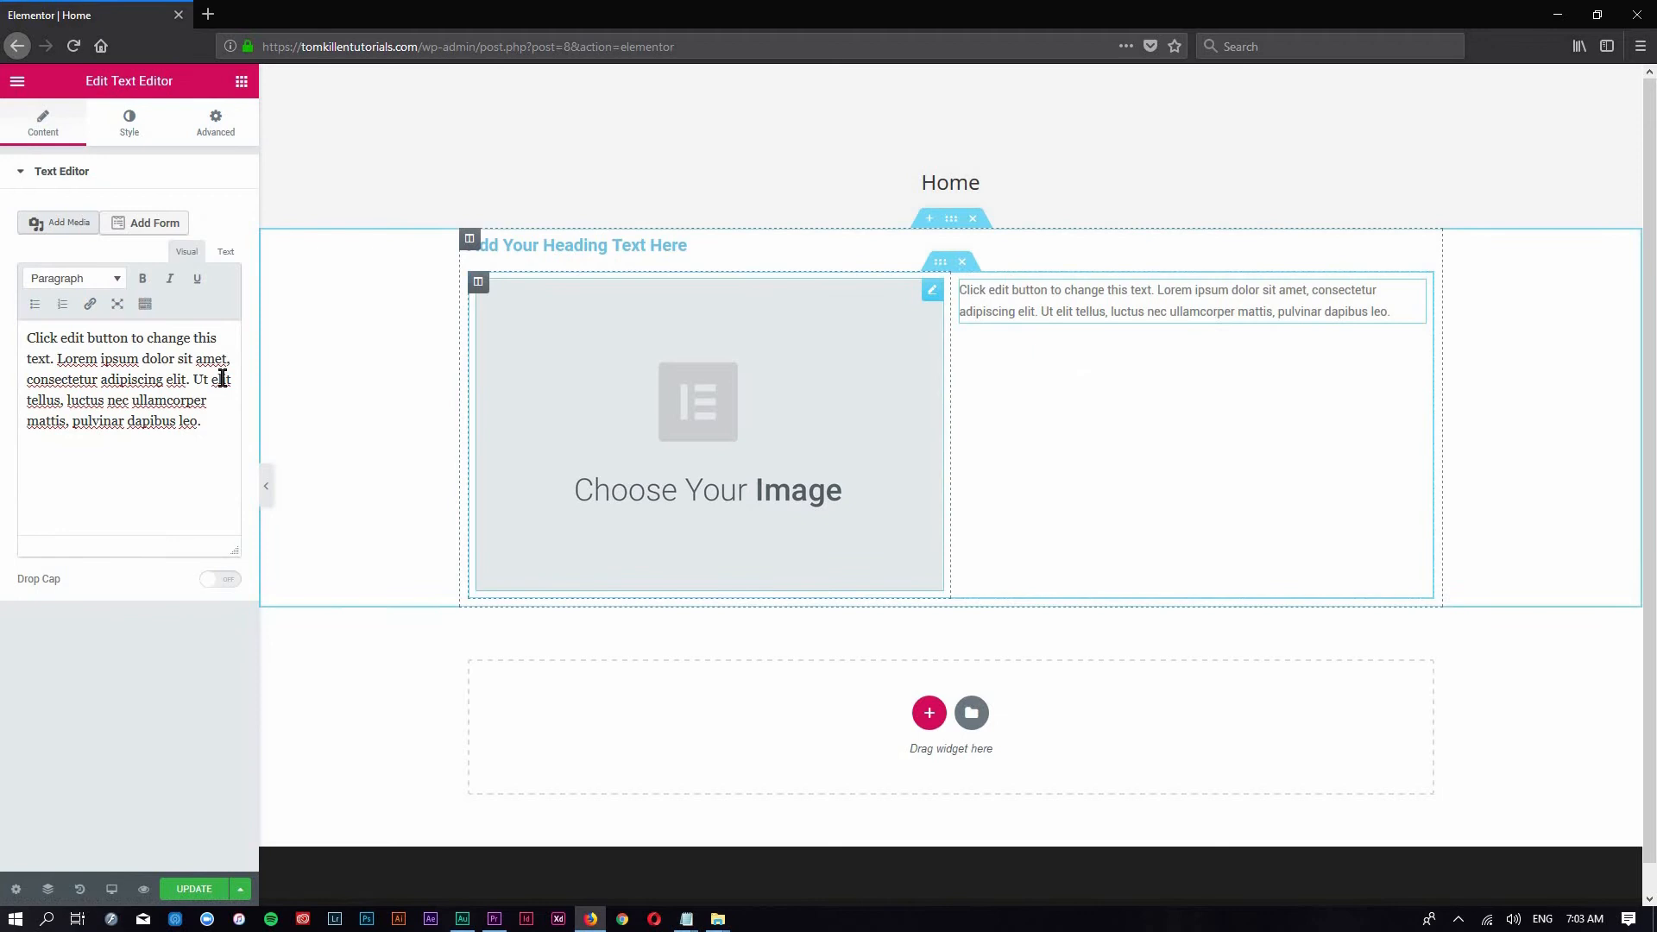
Look through the available widgets and try placing a Button widget beneath the image and text columns
click(207, 136)
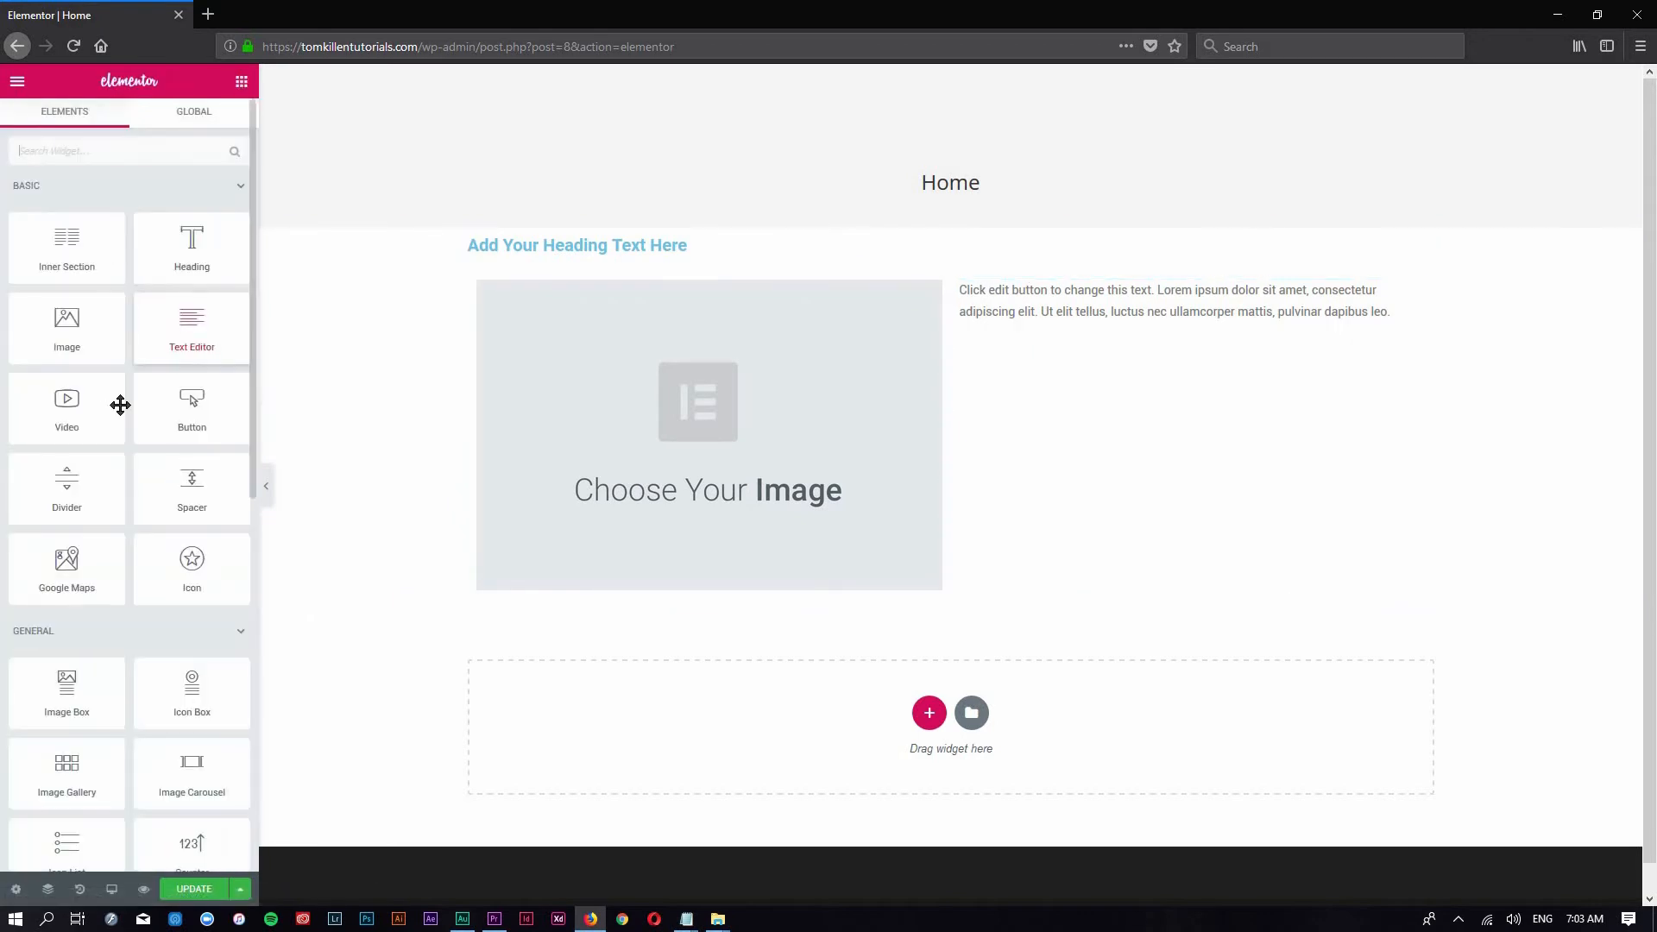
scroll(124, 403, down, 8)
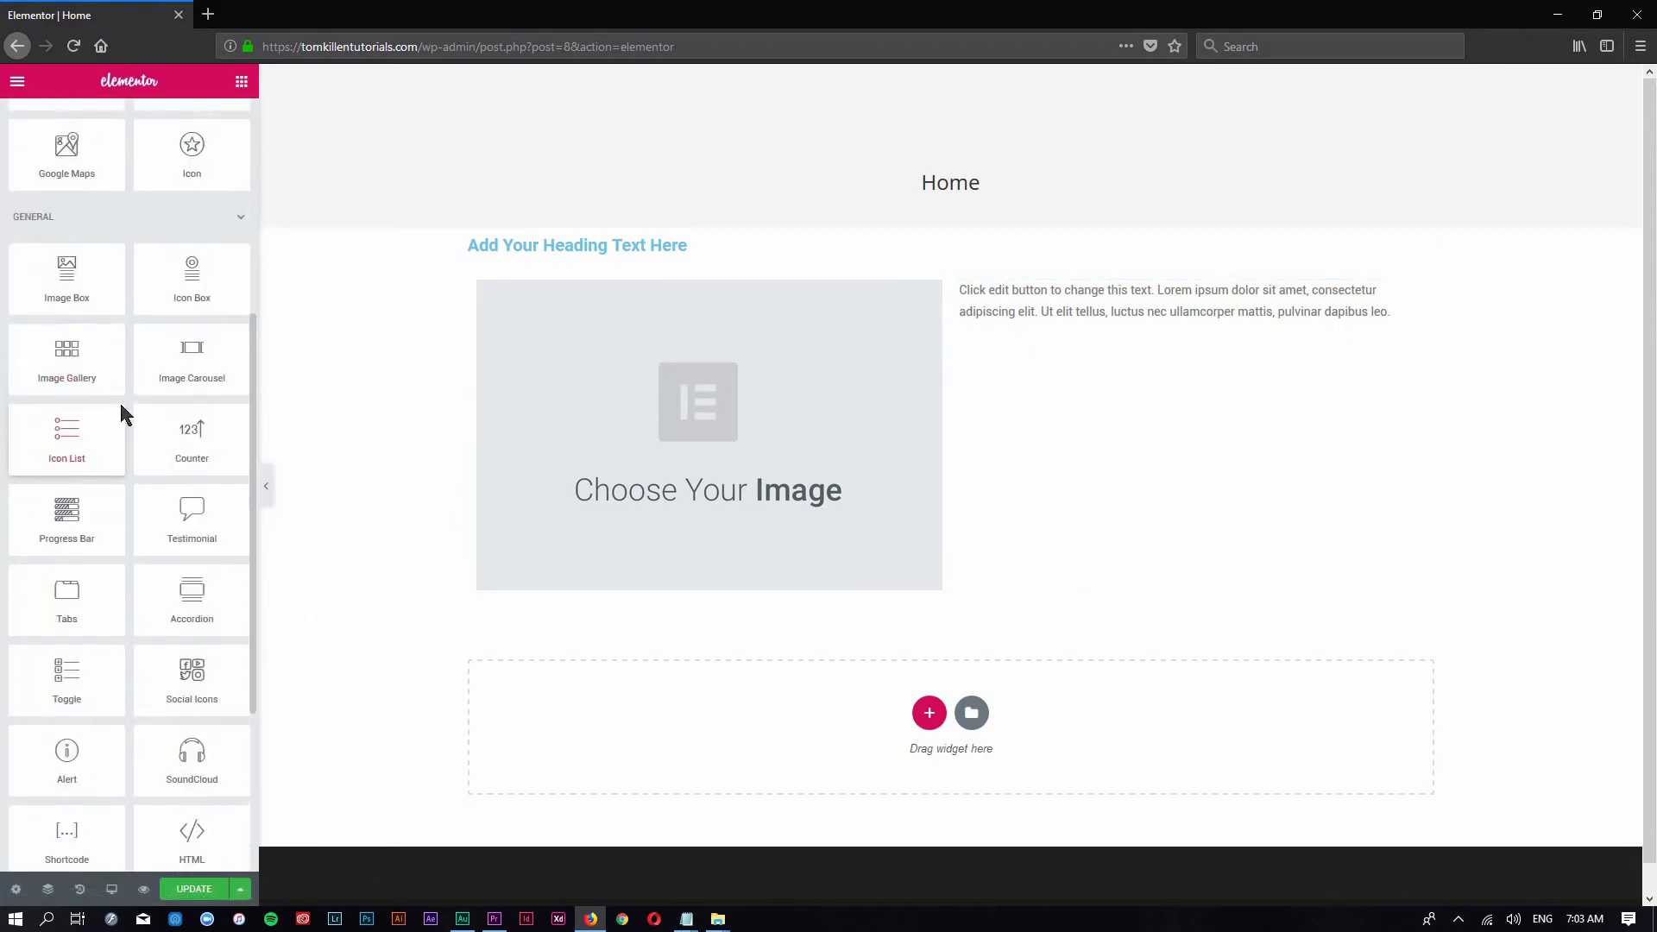
scroll(138, 407, down, 1)
scroll(83, 565, up, 1)
scroll(92, 527, up, 1)
drag(207, 401, 888, 592)
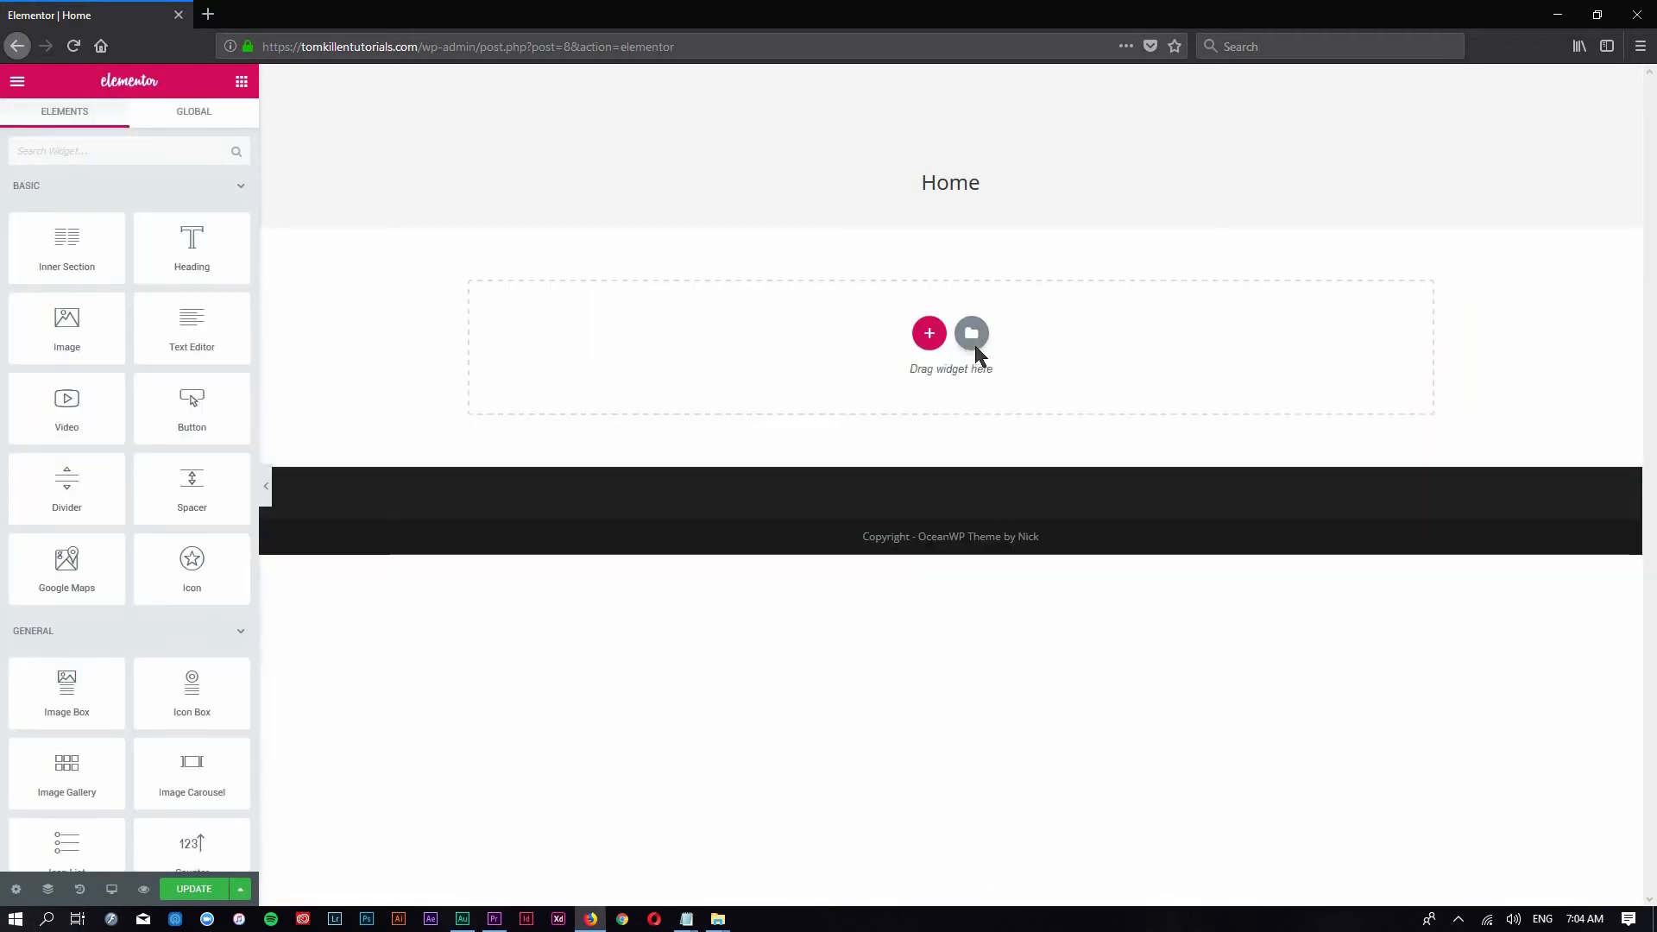
Preview the Homepage – Business page template from the library and insert it into the page
click(975, 349)
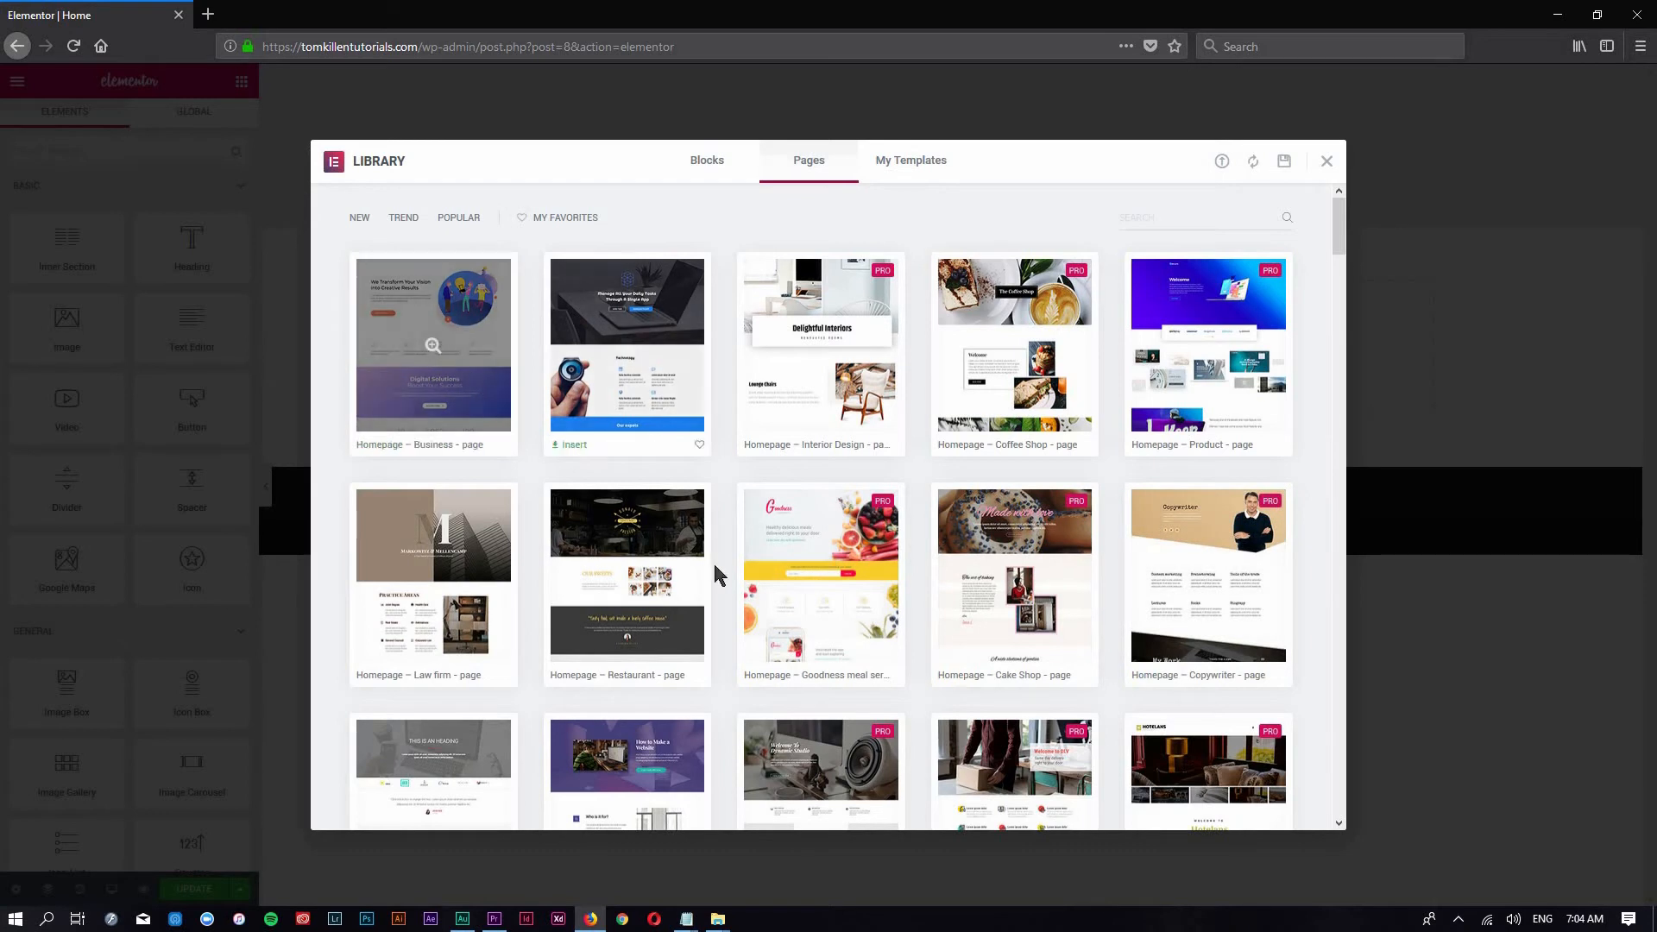
click(434, 354)
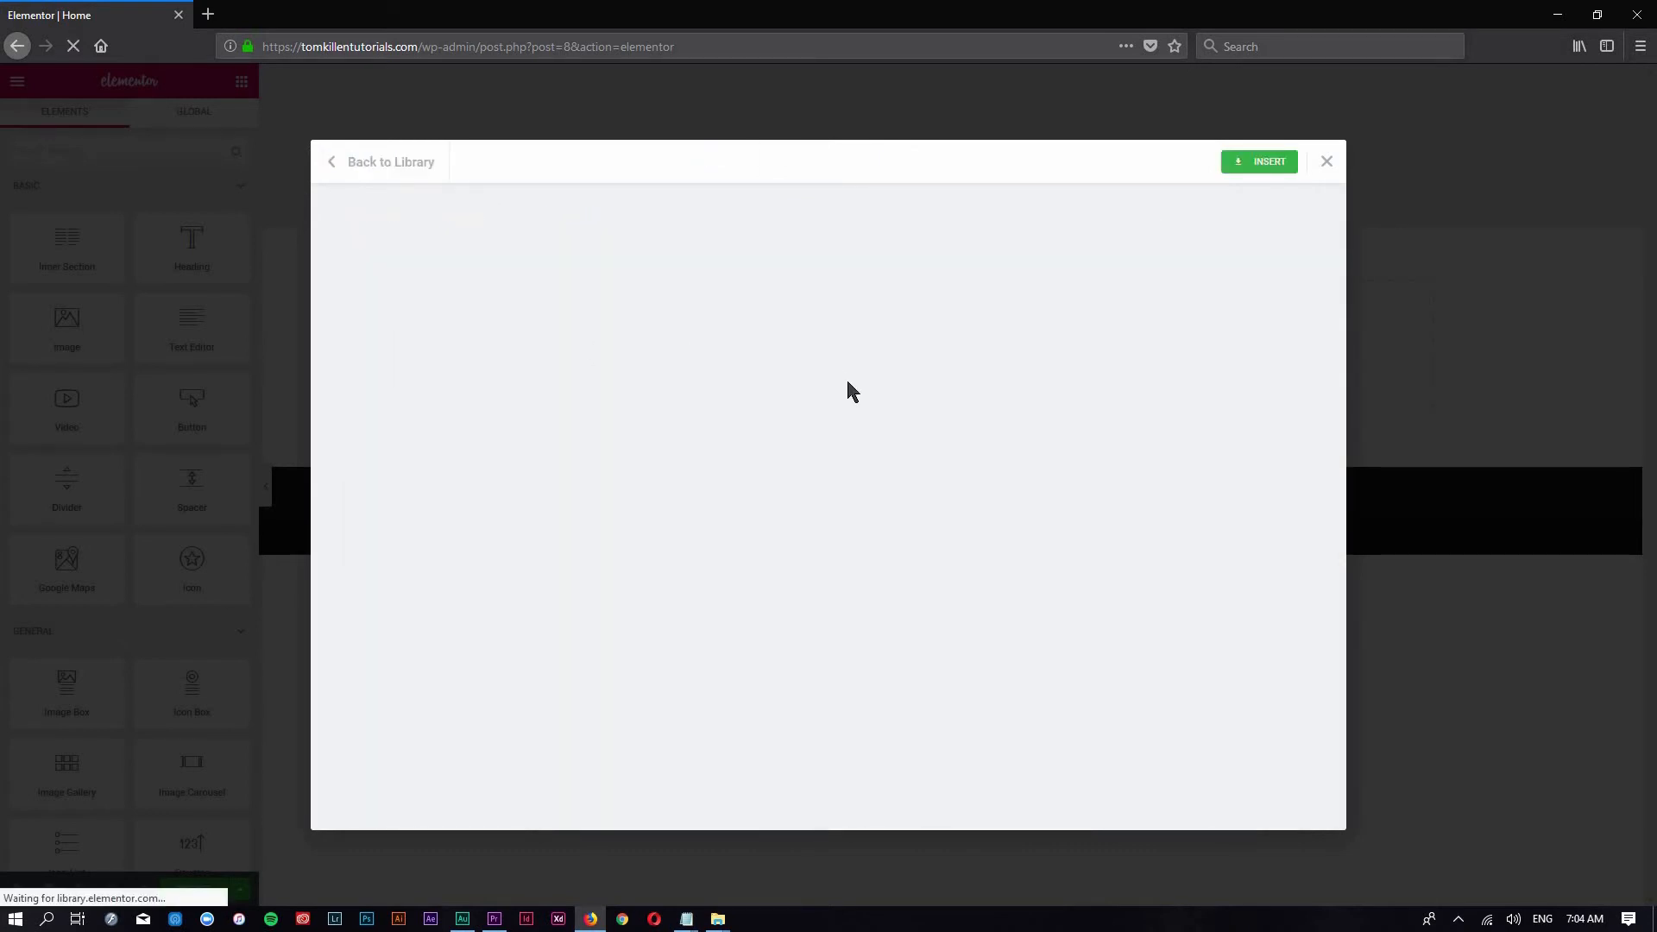
scroll(1146, 374, down, 8)
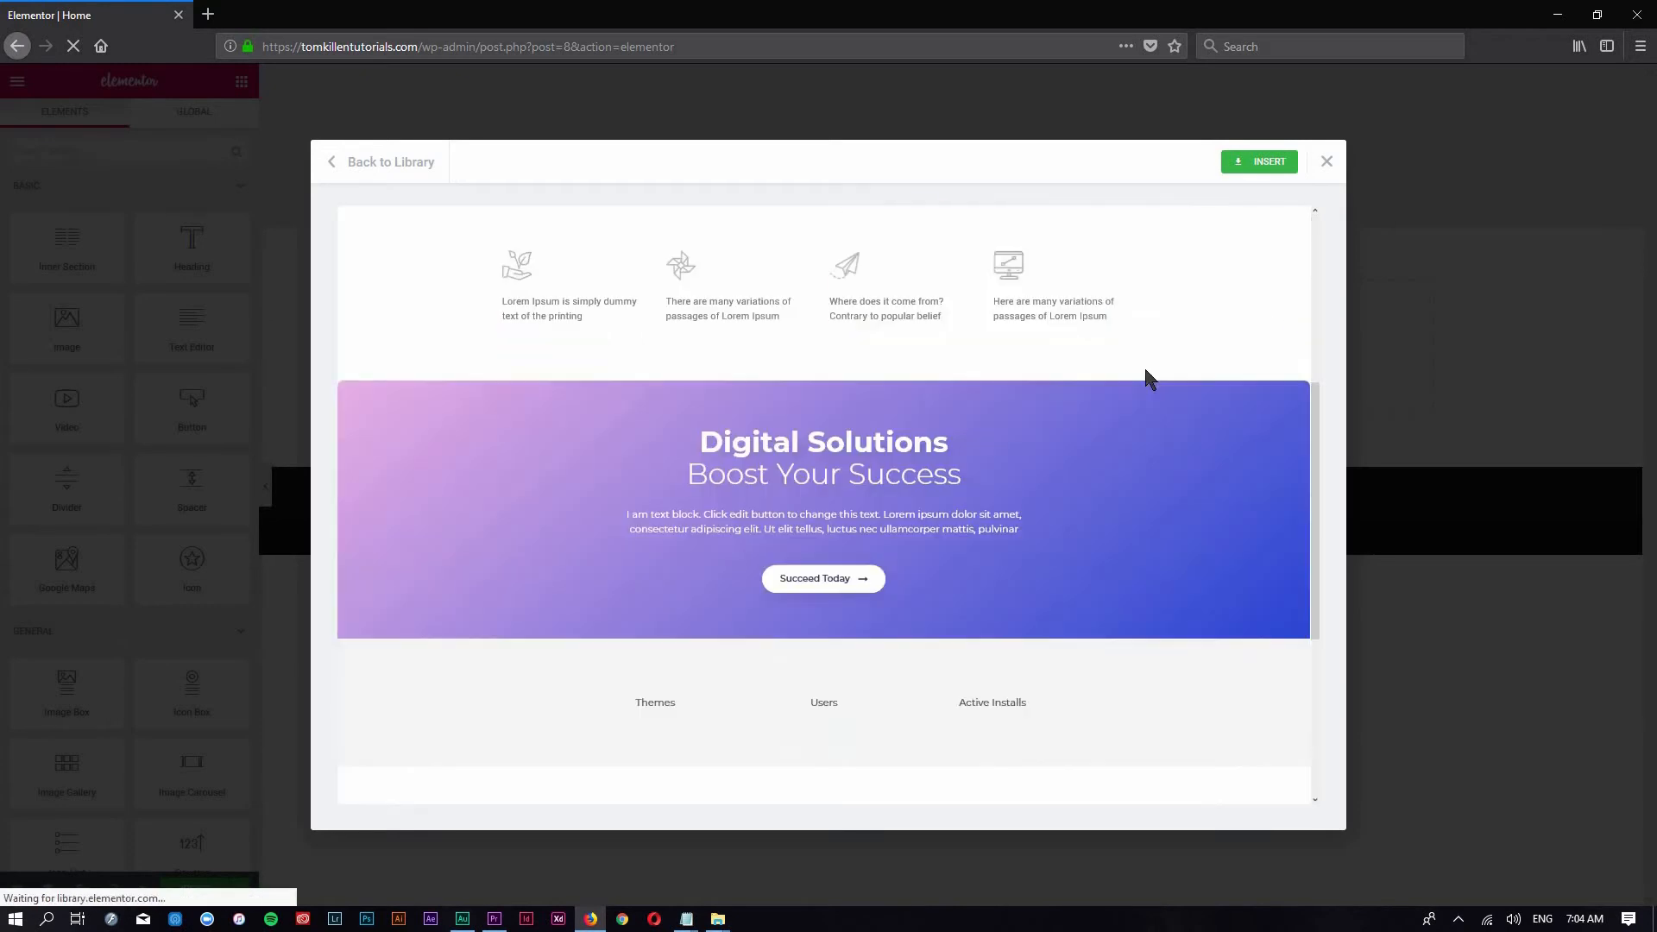
click(1259, 161)
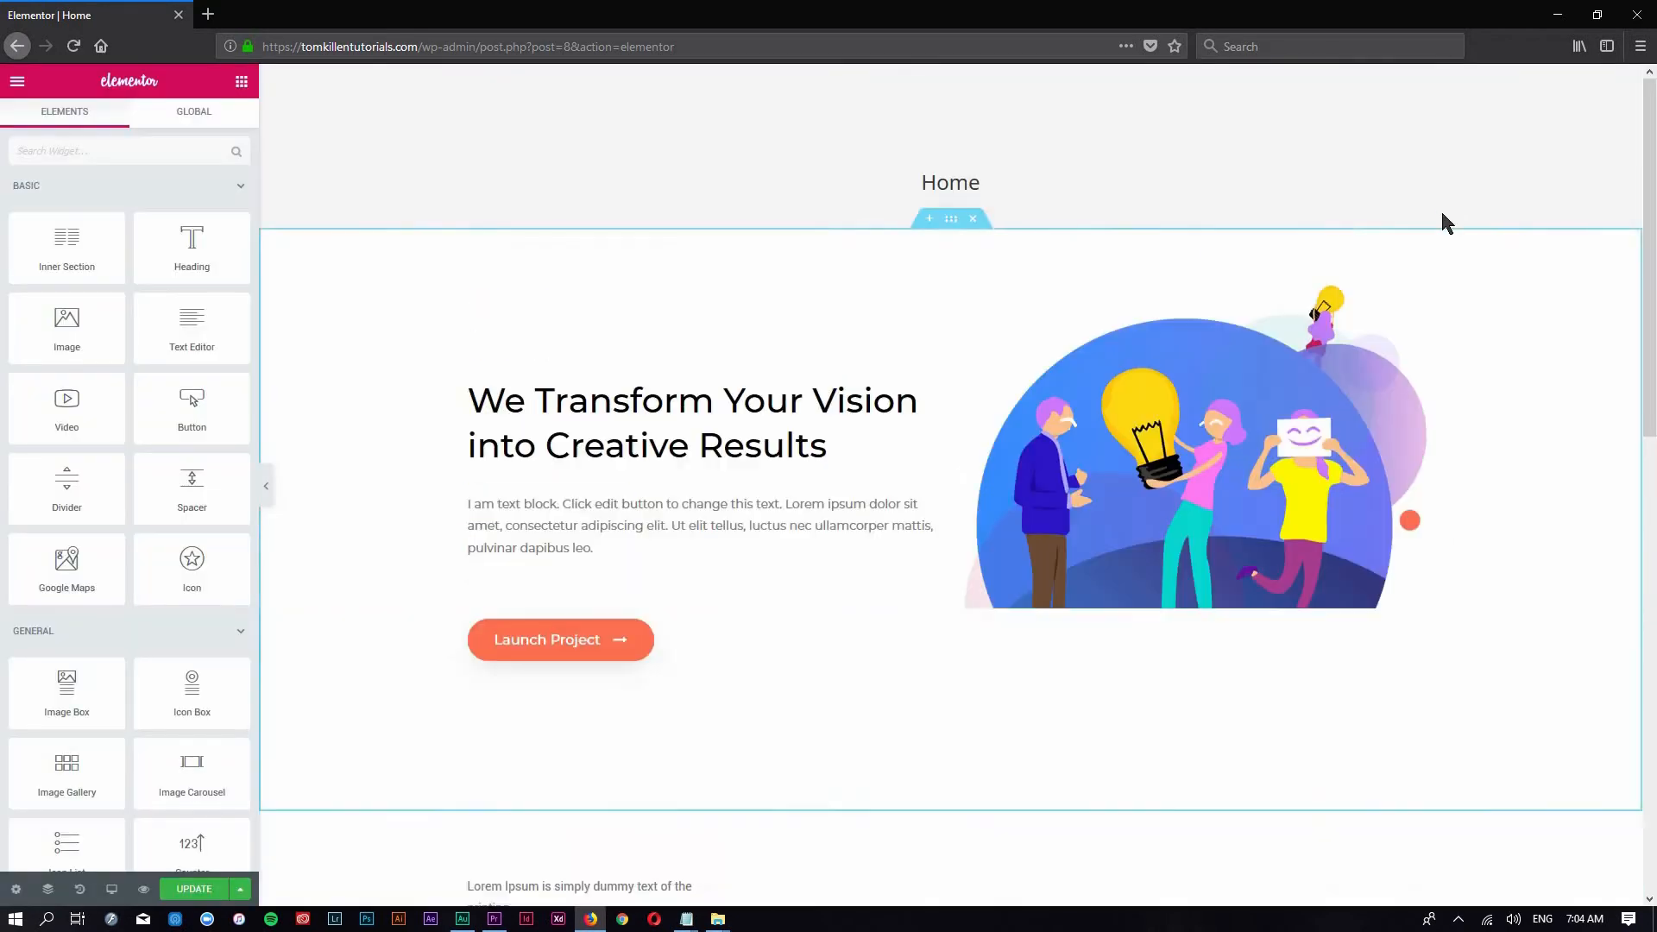
Replace the main heading "We Transform Your Vision into Creative Results" with "create wordpress websites!"
scroll(1444, 236, down, 12)
scroll(1400, 275, up, 15)
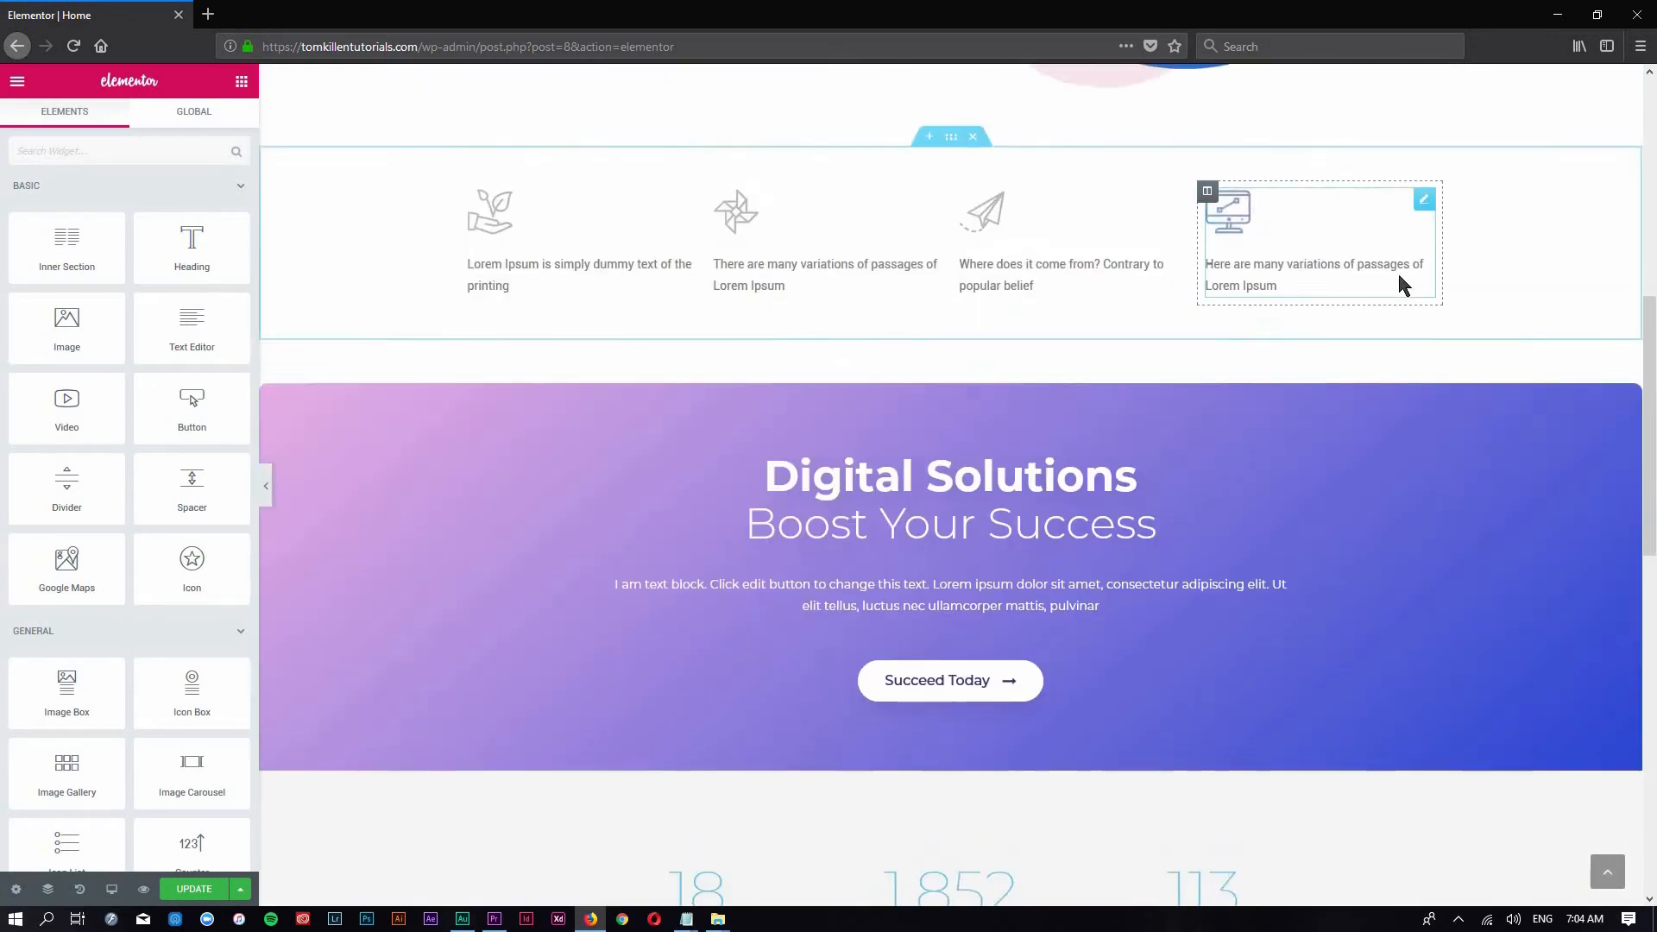
scroll(1420, 299, down, 1)
scroll(1467, 250, up, 1)
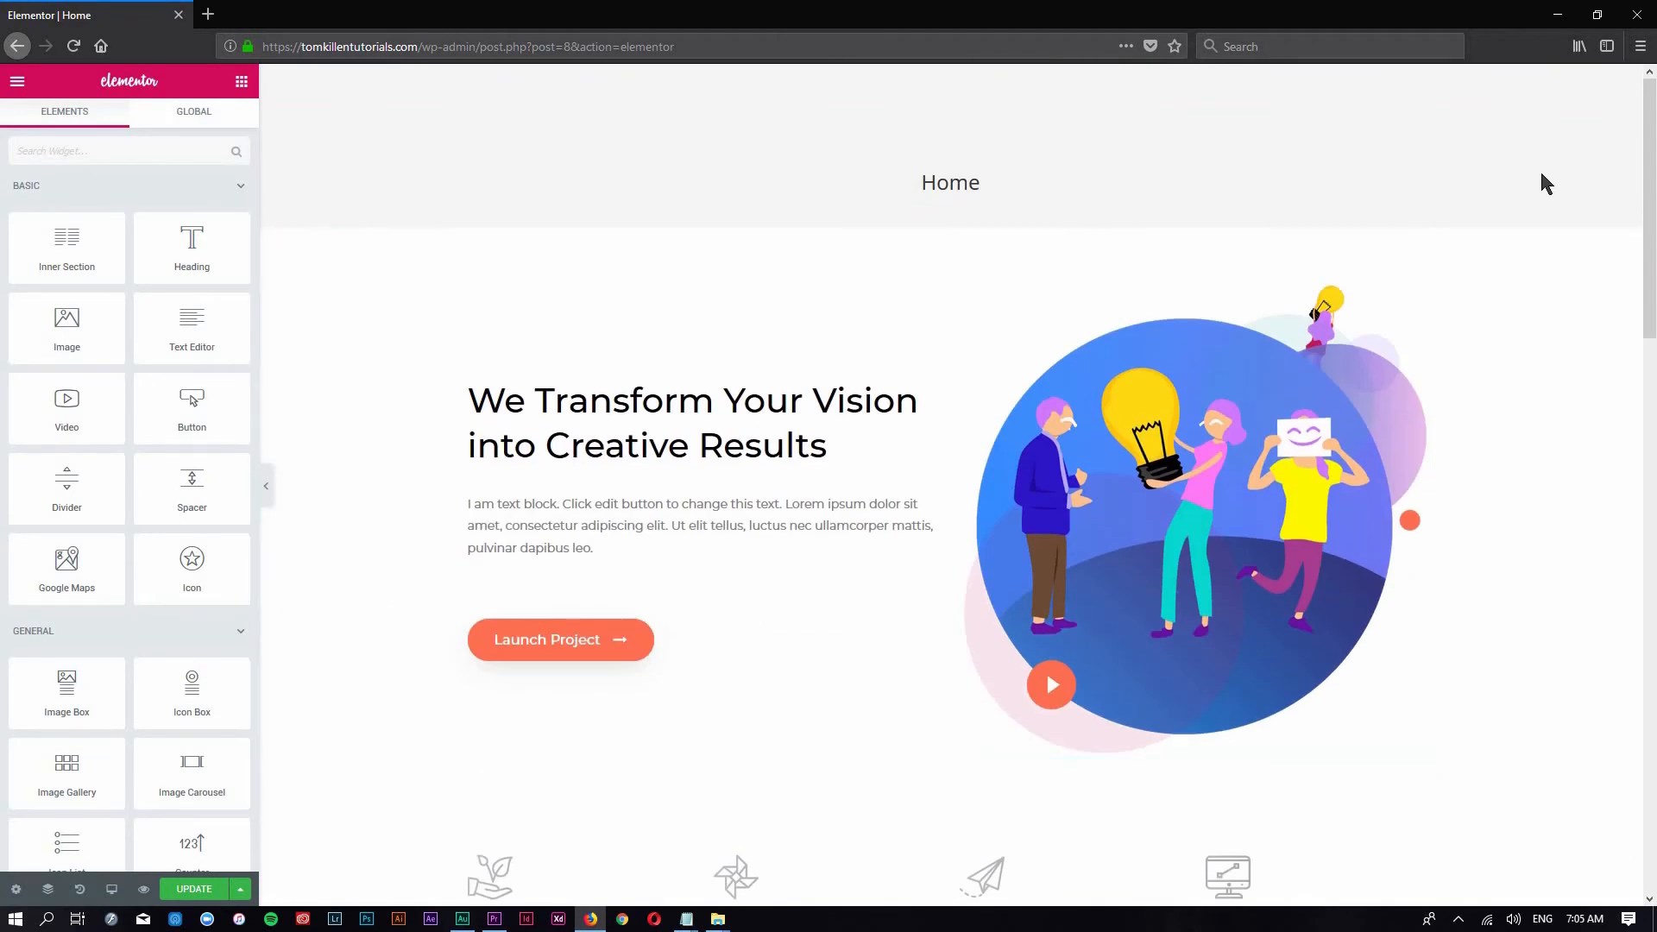
scroll(1550, 164, down, 10)
scroll(1543, 193, up, 10)
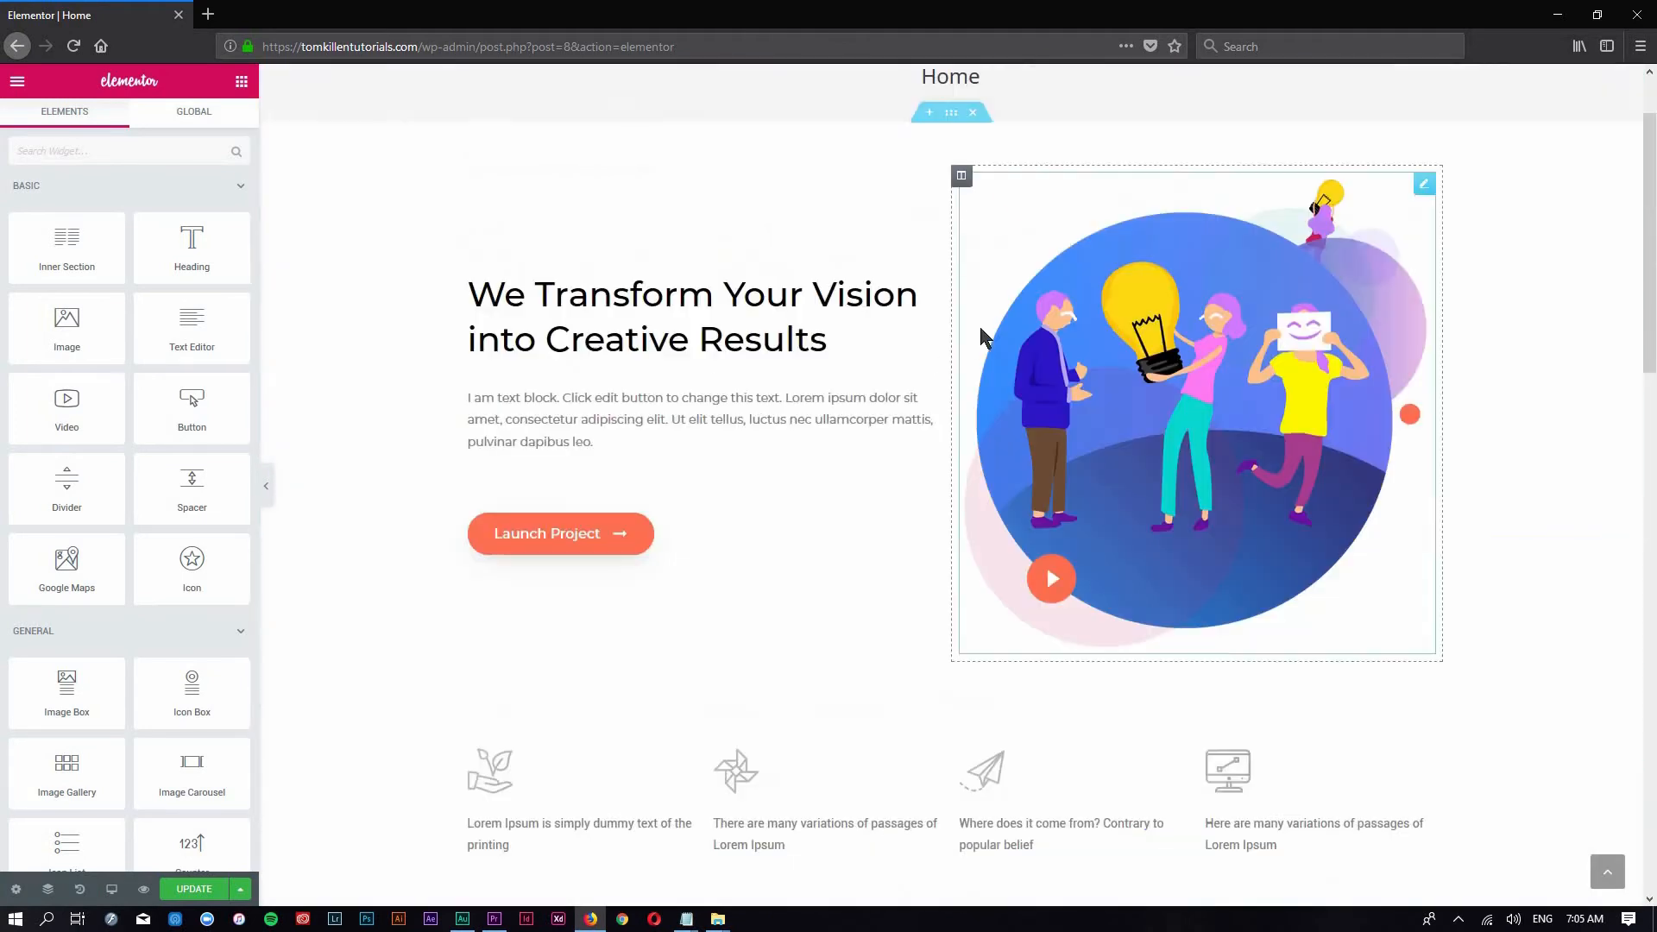
click(940, 395)
key(ctrl+a)
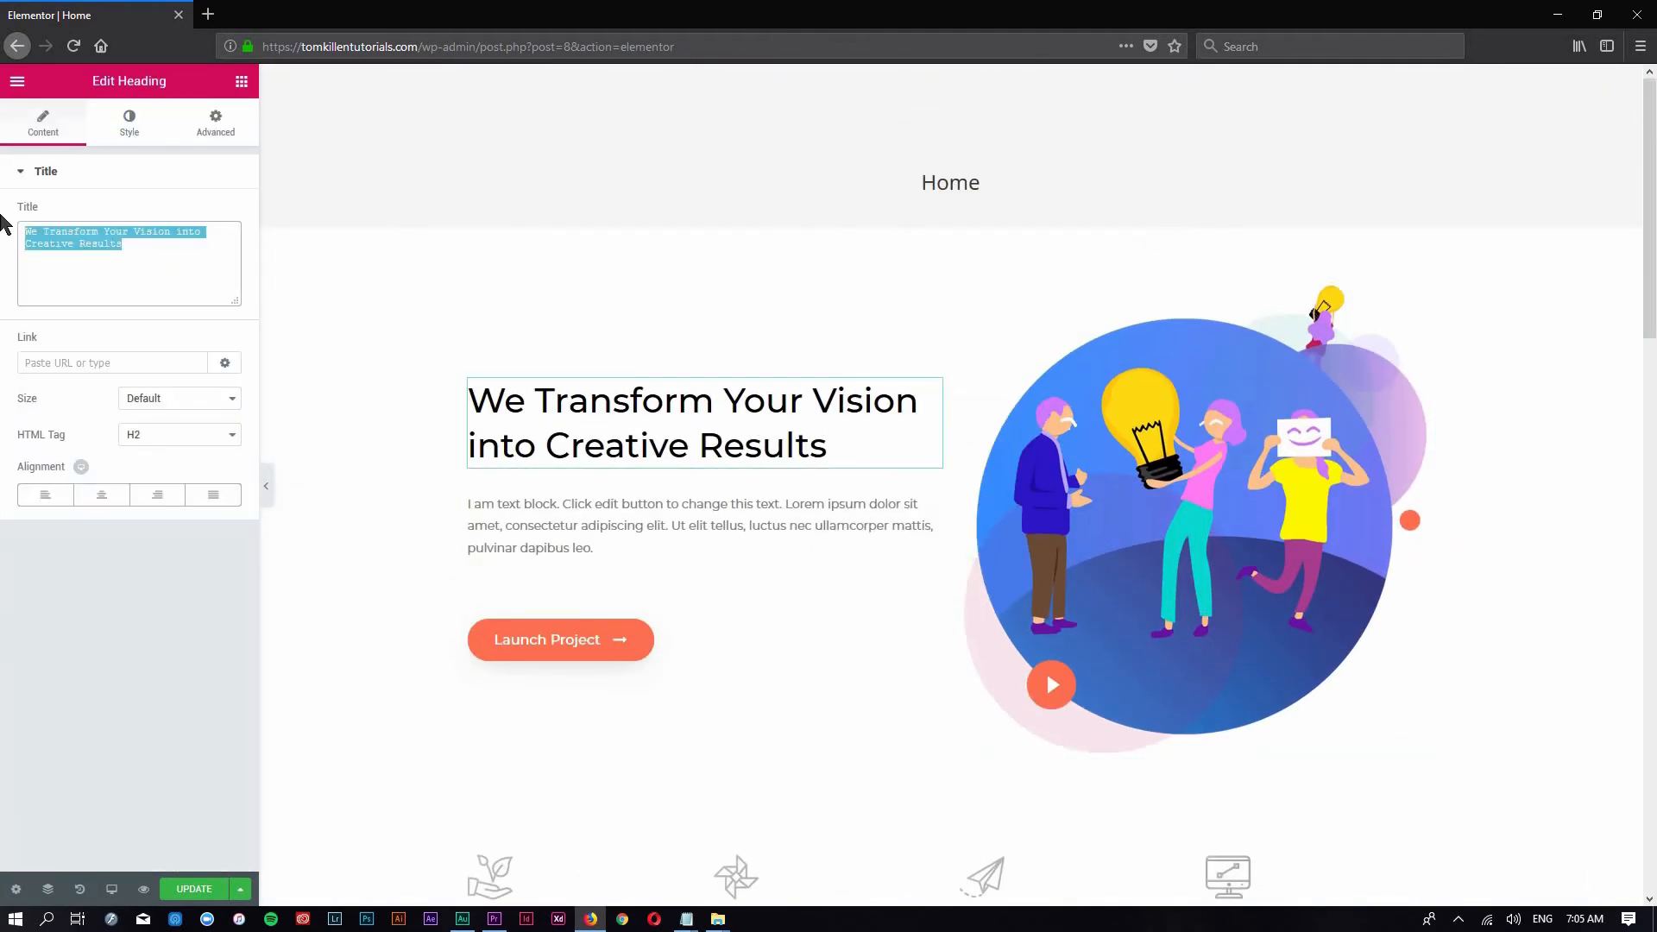
text(create wordpress)
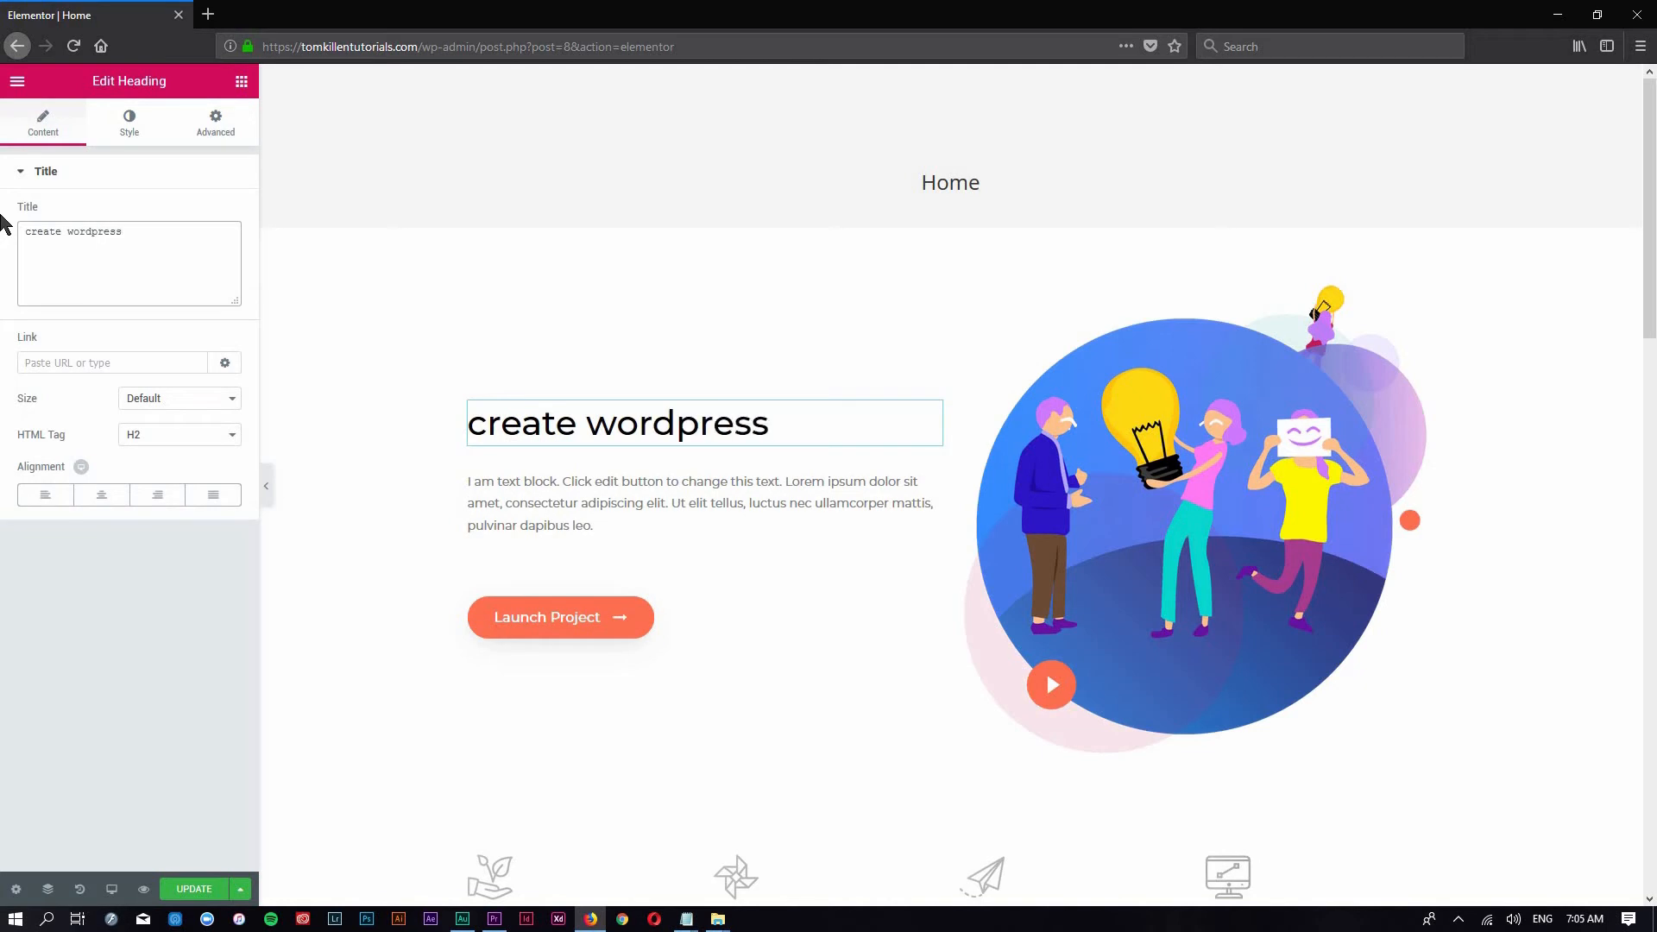
Examine the content, style and advanced settings available for the text block under the main heading
click(701, 504)
click(117, 138)
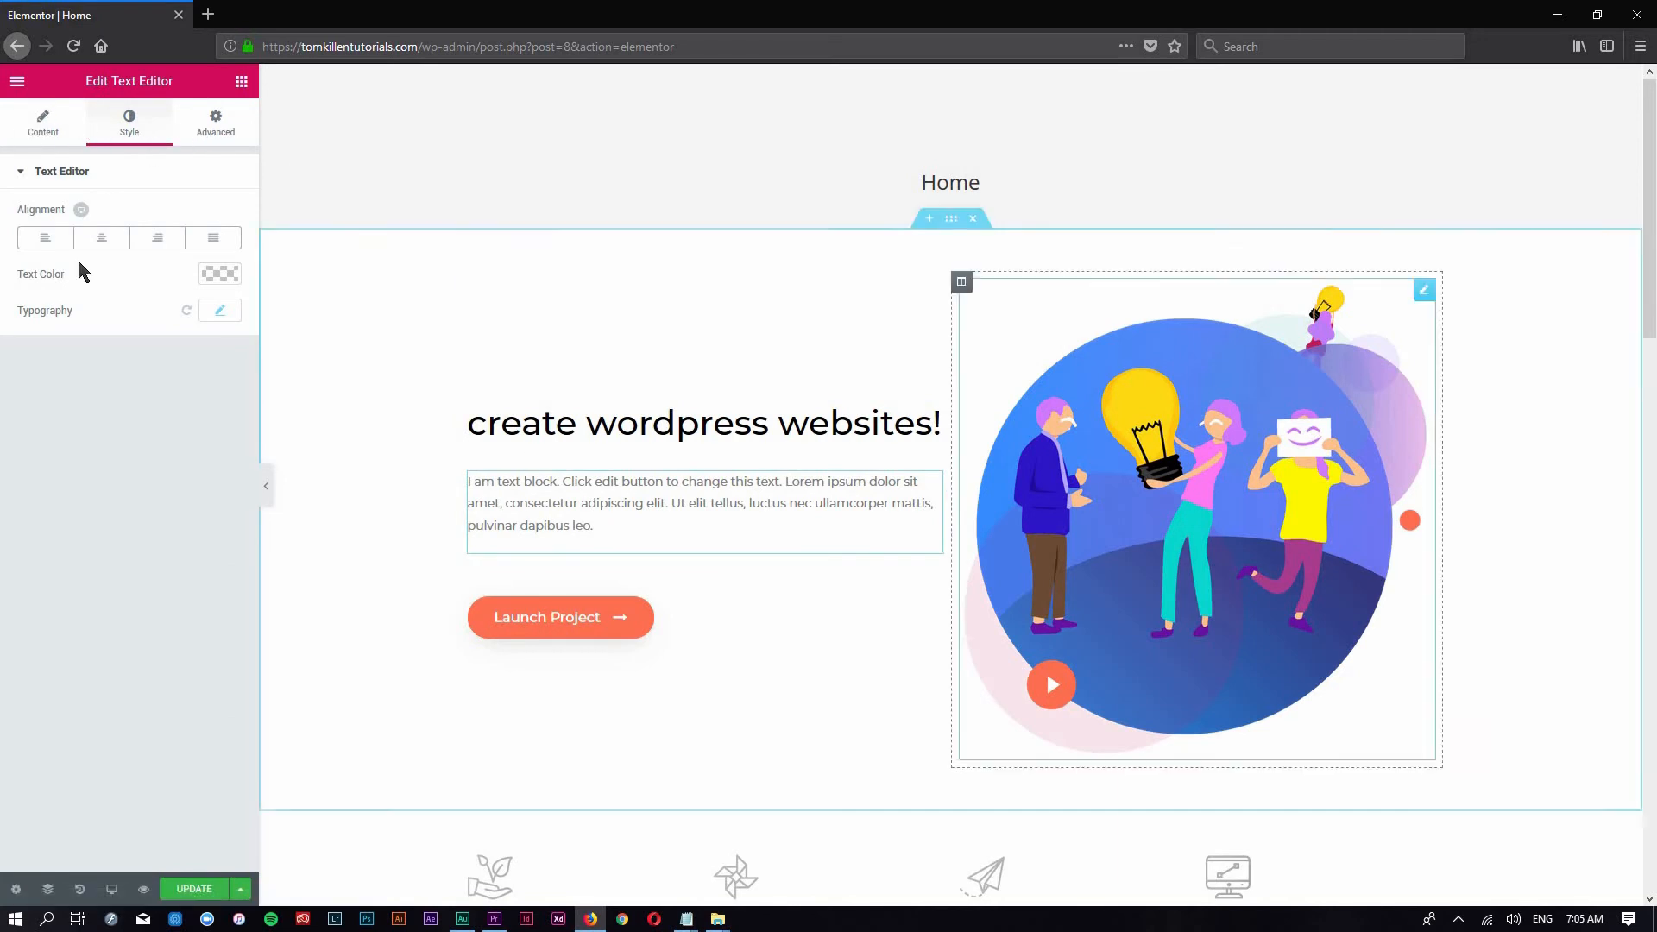
scroll(373, 484, down, 5)
click(27, 138)
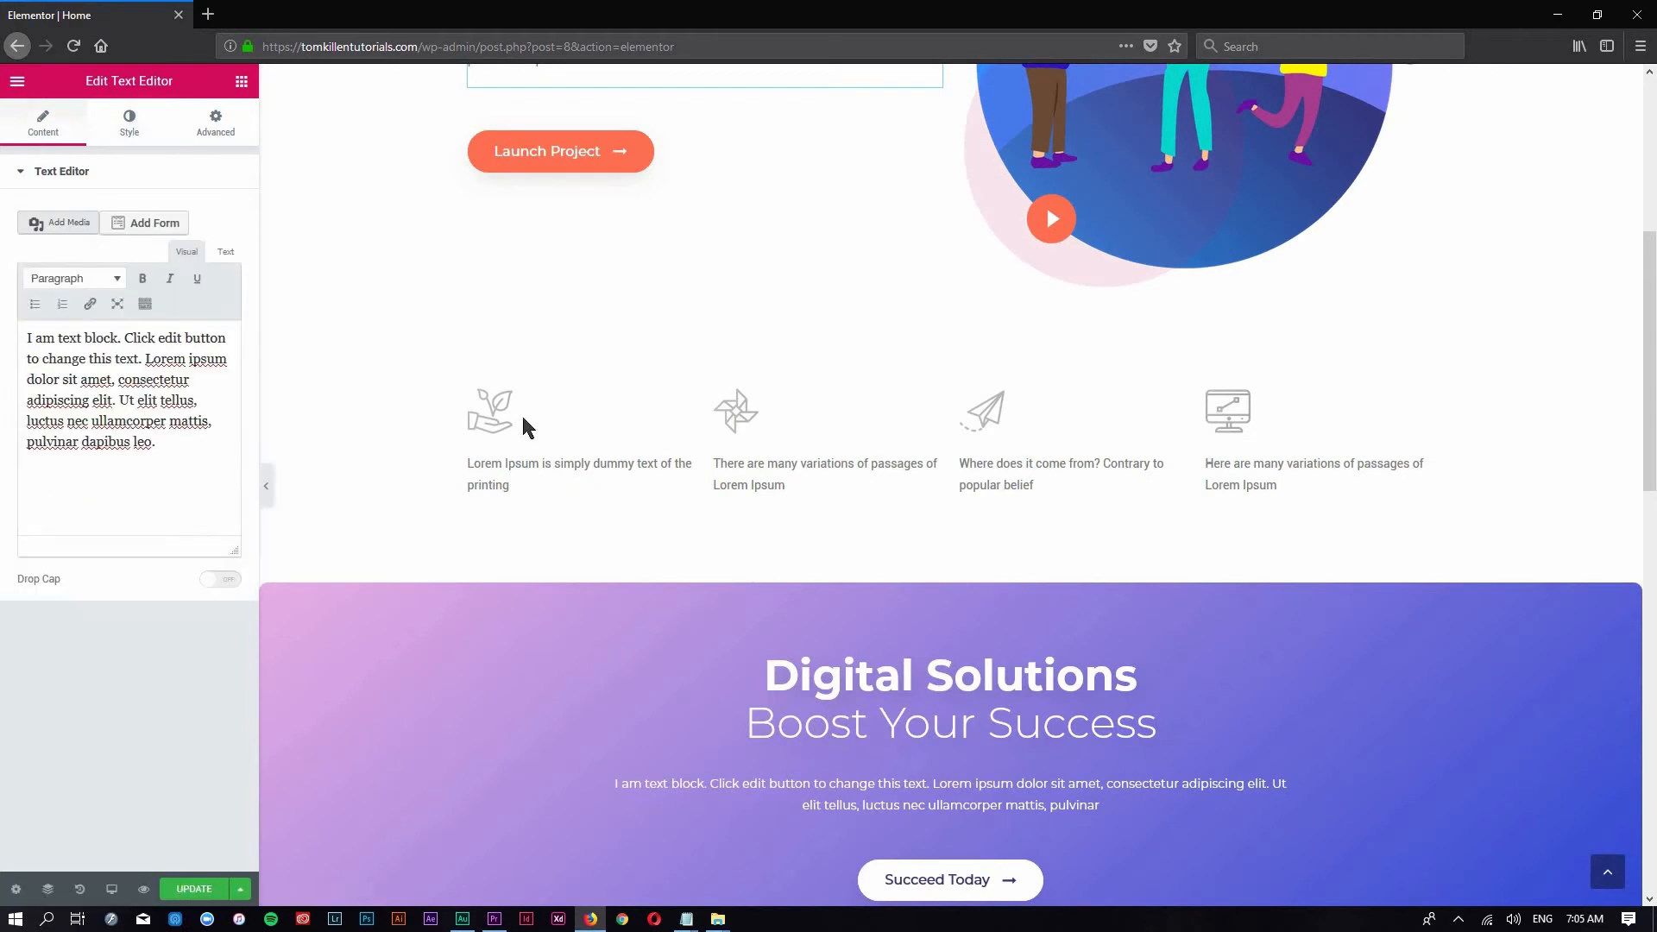
scroll(610, 390, up, 3)
click(125, 129)
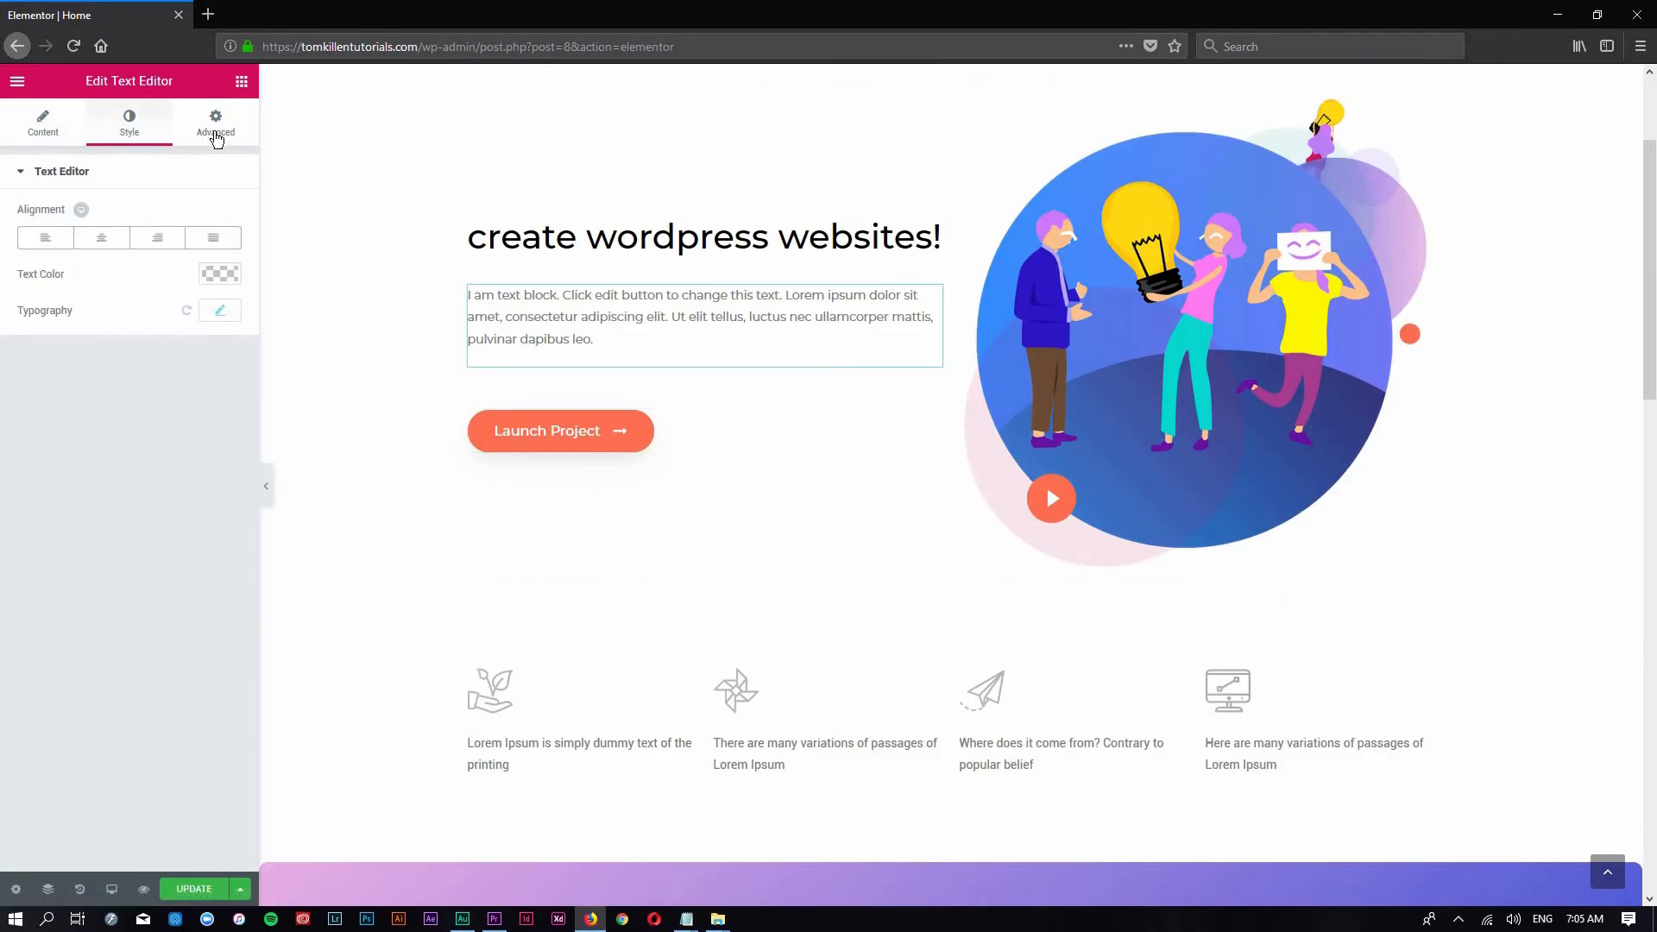
click(216, 125)
scroll(918, 432, up, 2)
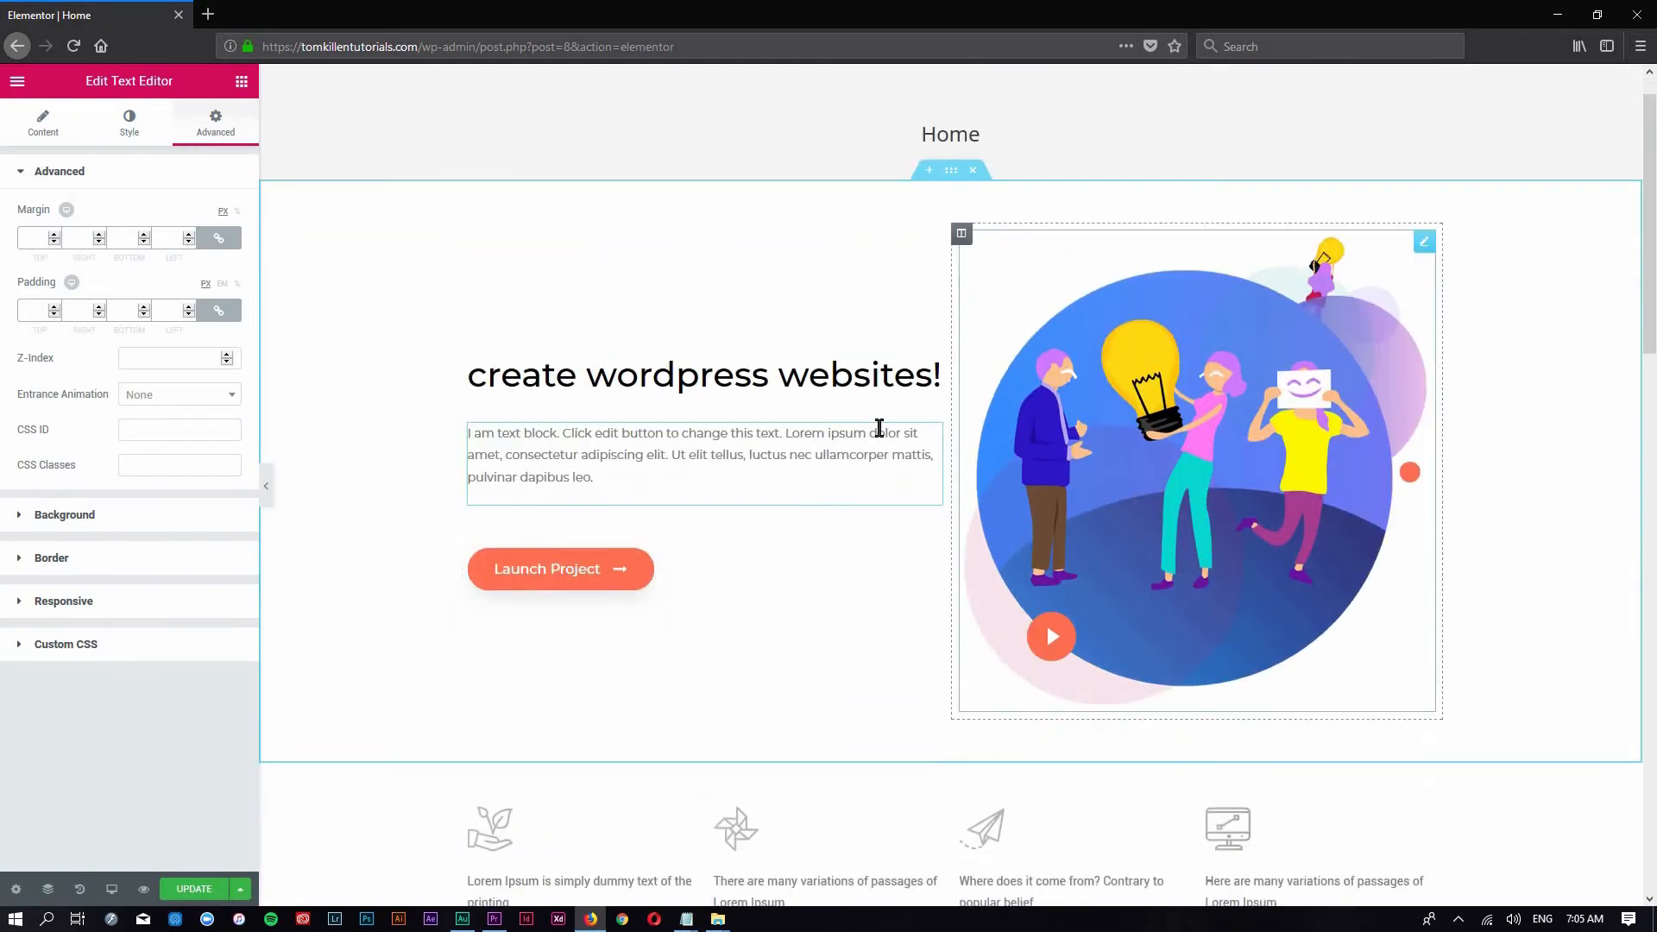
scroll(777, 345, down, 5)
scroll(897, 277, up, 5)
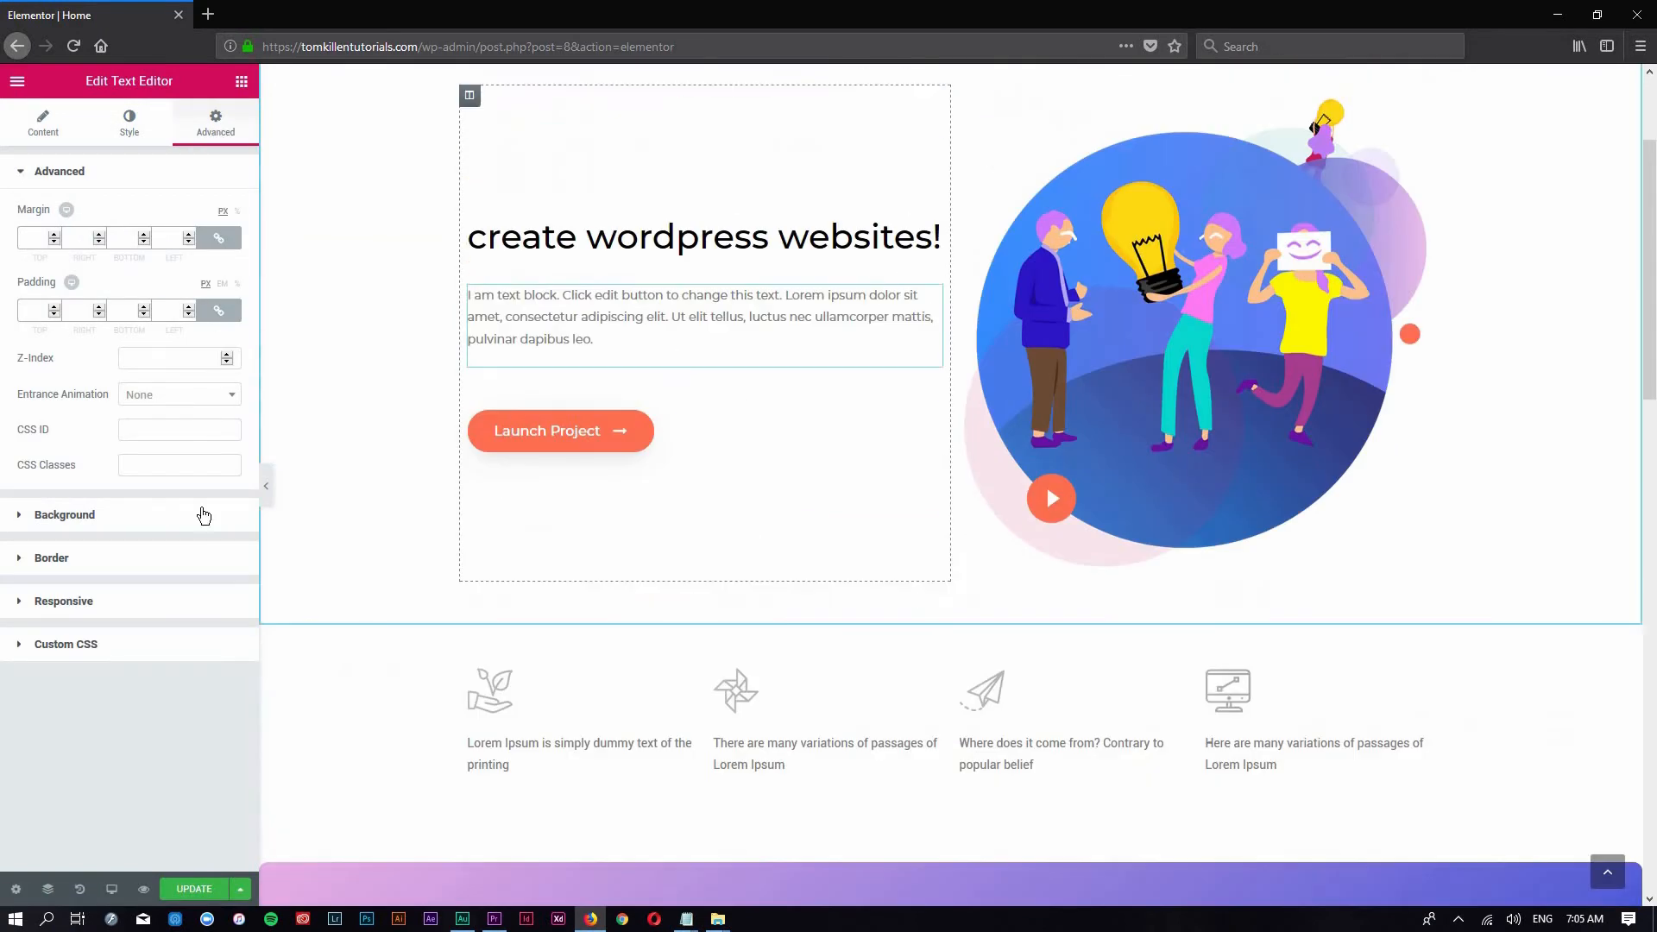
scroll(777, 371, down, 4)
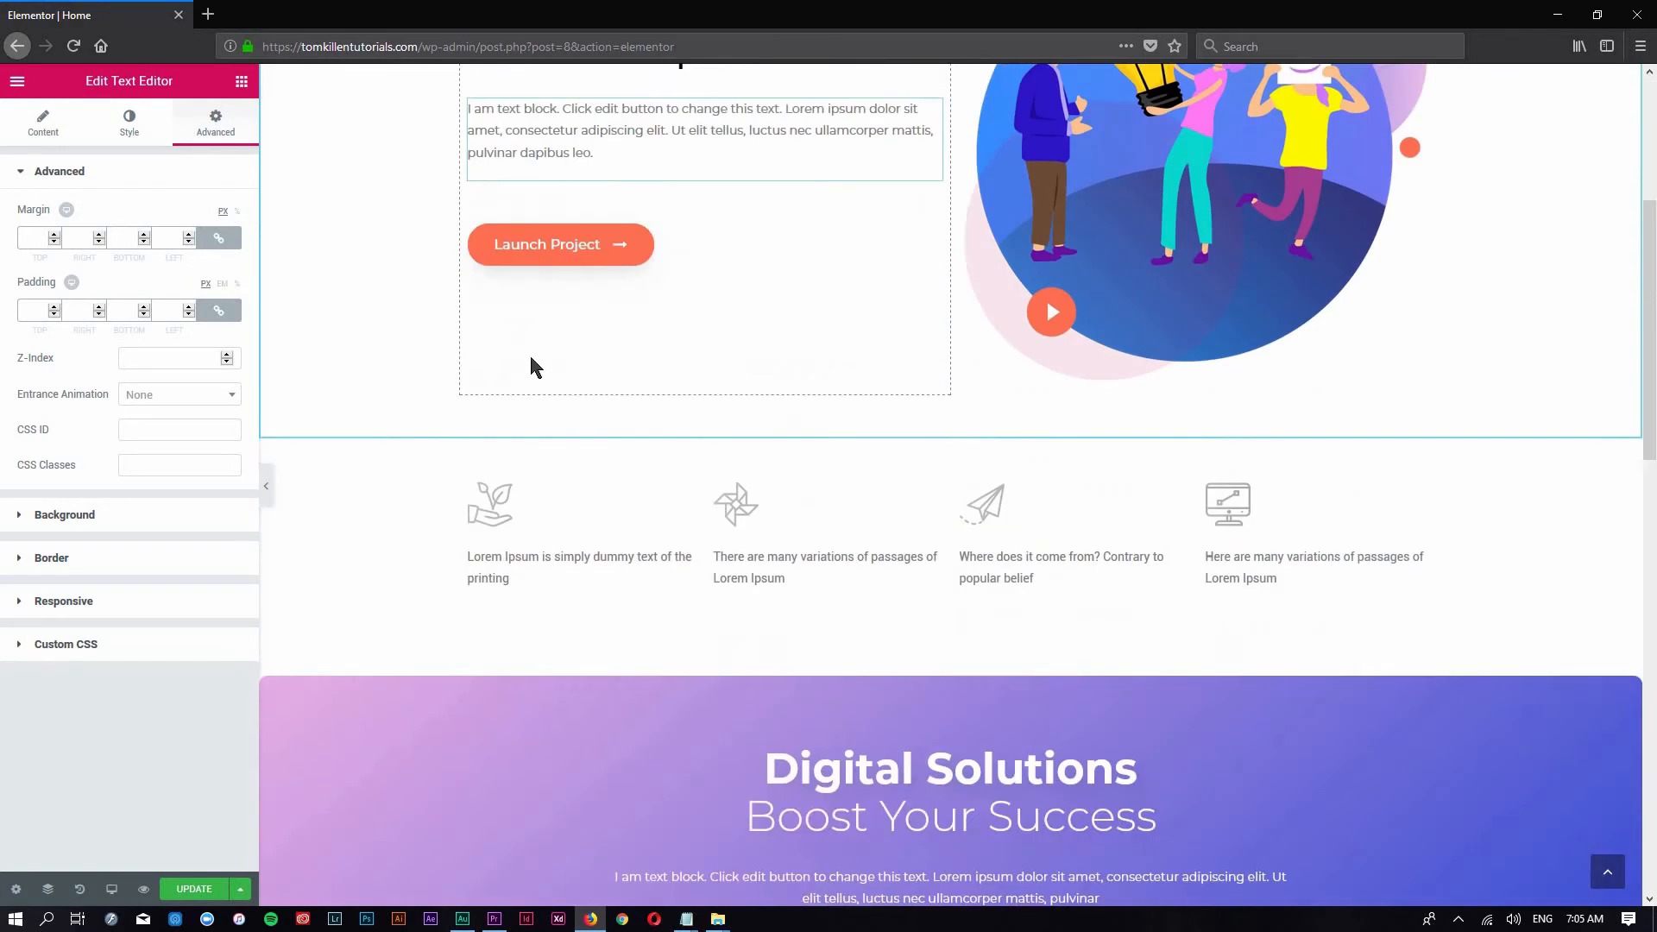
scroll(528, 366, up, 3)
Align the Launch Project button to the right of its column
click(936, 511)
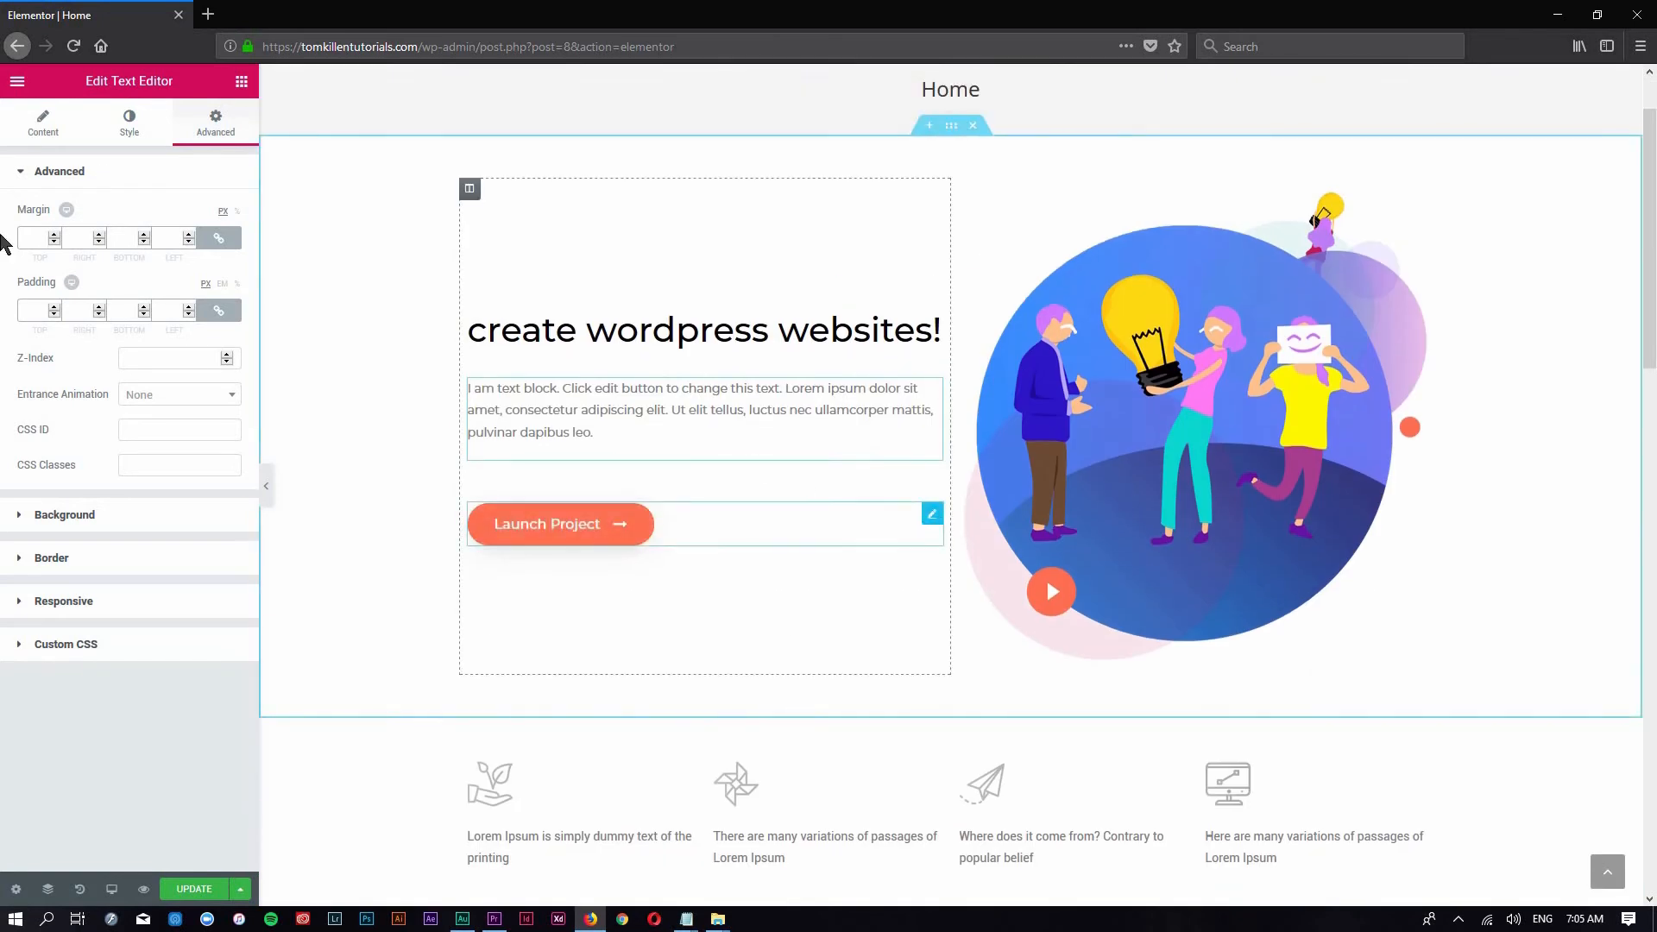
click(155, 372)
Try out larger margins on the Launch Project button, including 200 px at the top
click(215, 121)
click(41, 238)
text(70200)
key(Tab)
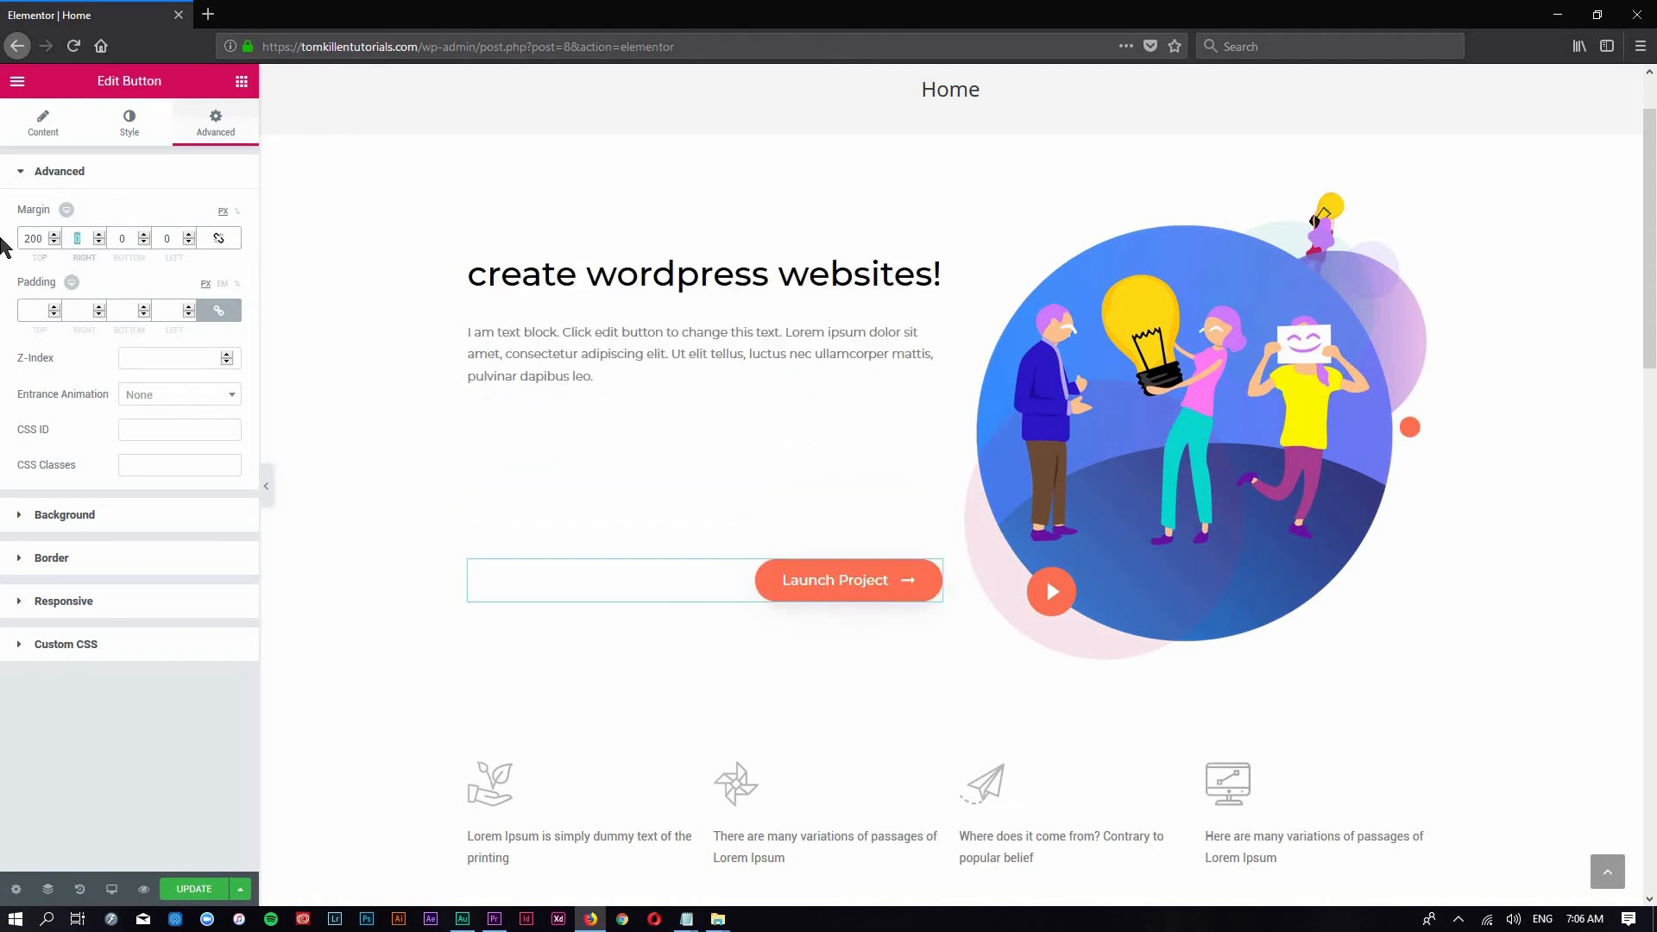
text(70)
key(Tab)
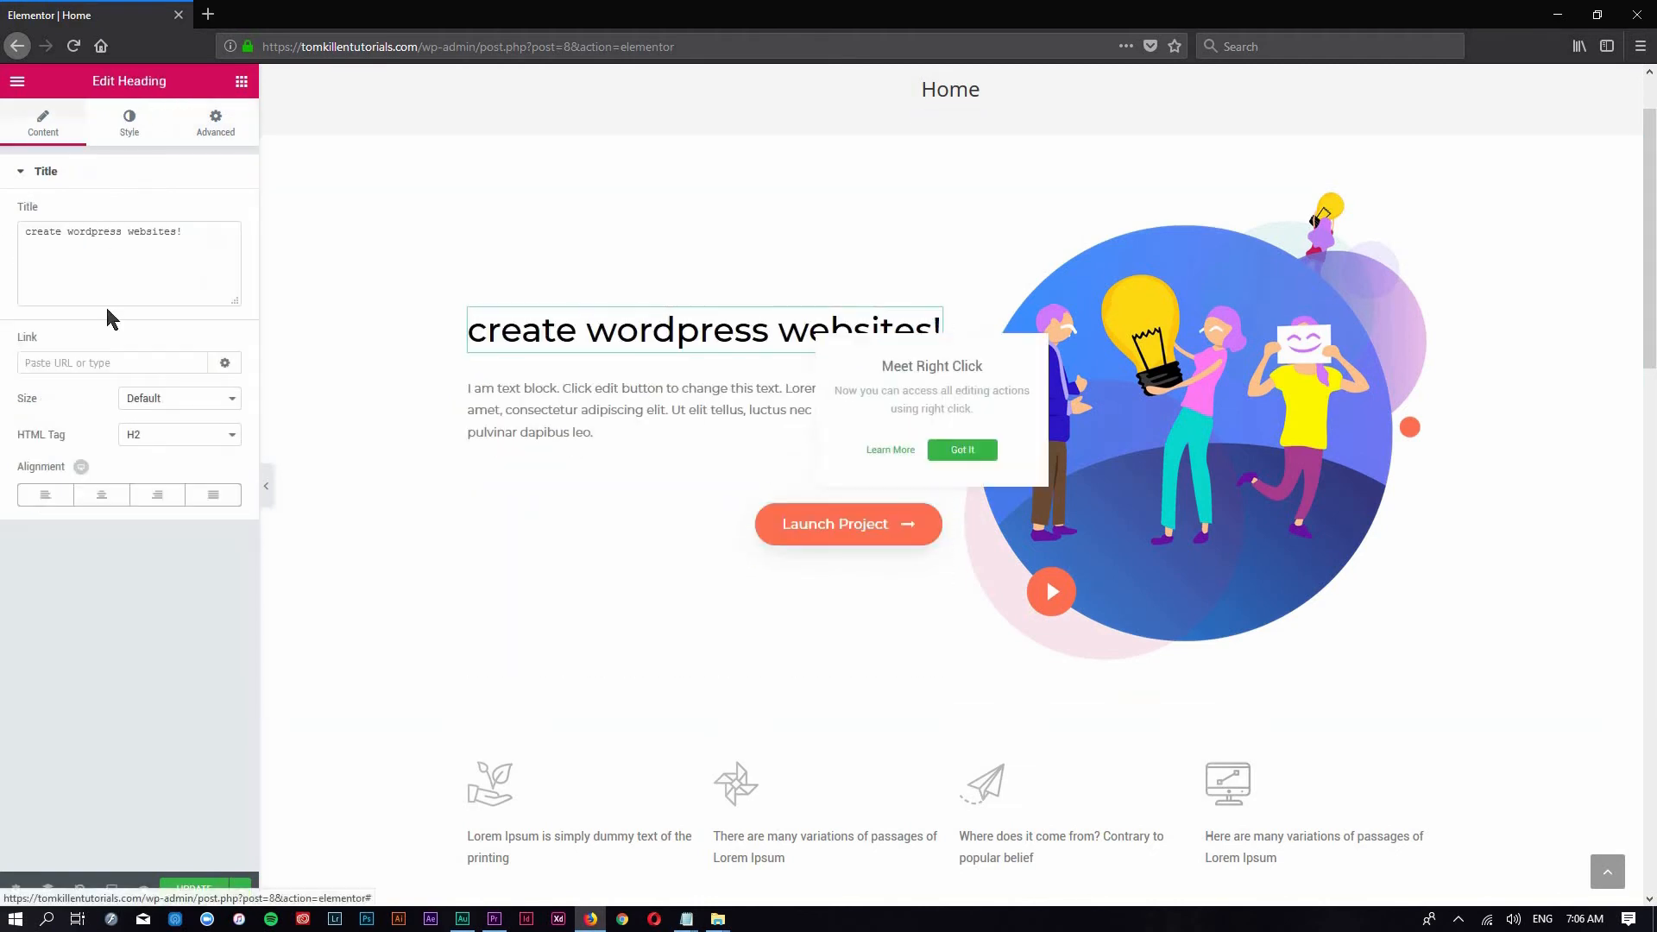
Set the main heading's font family to Helvetica and its text transform to Capitalize
click(129, 121)
click(220, 249)
click(172, 296)
drag(224, 425, 212, 357)
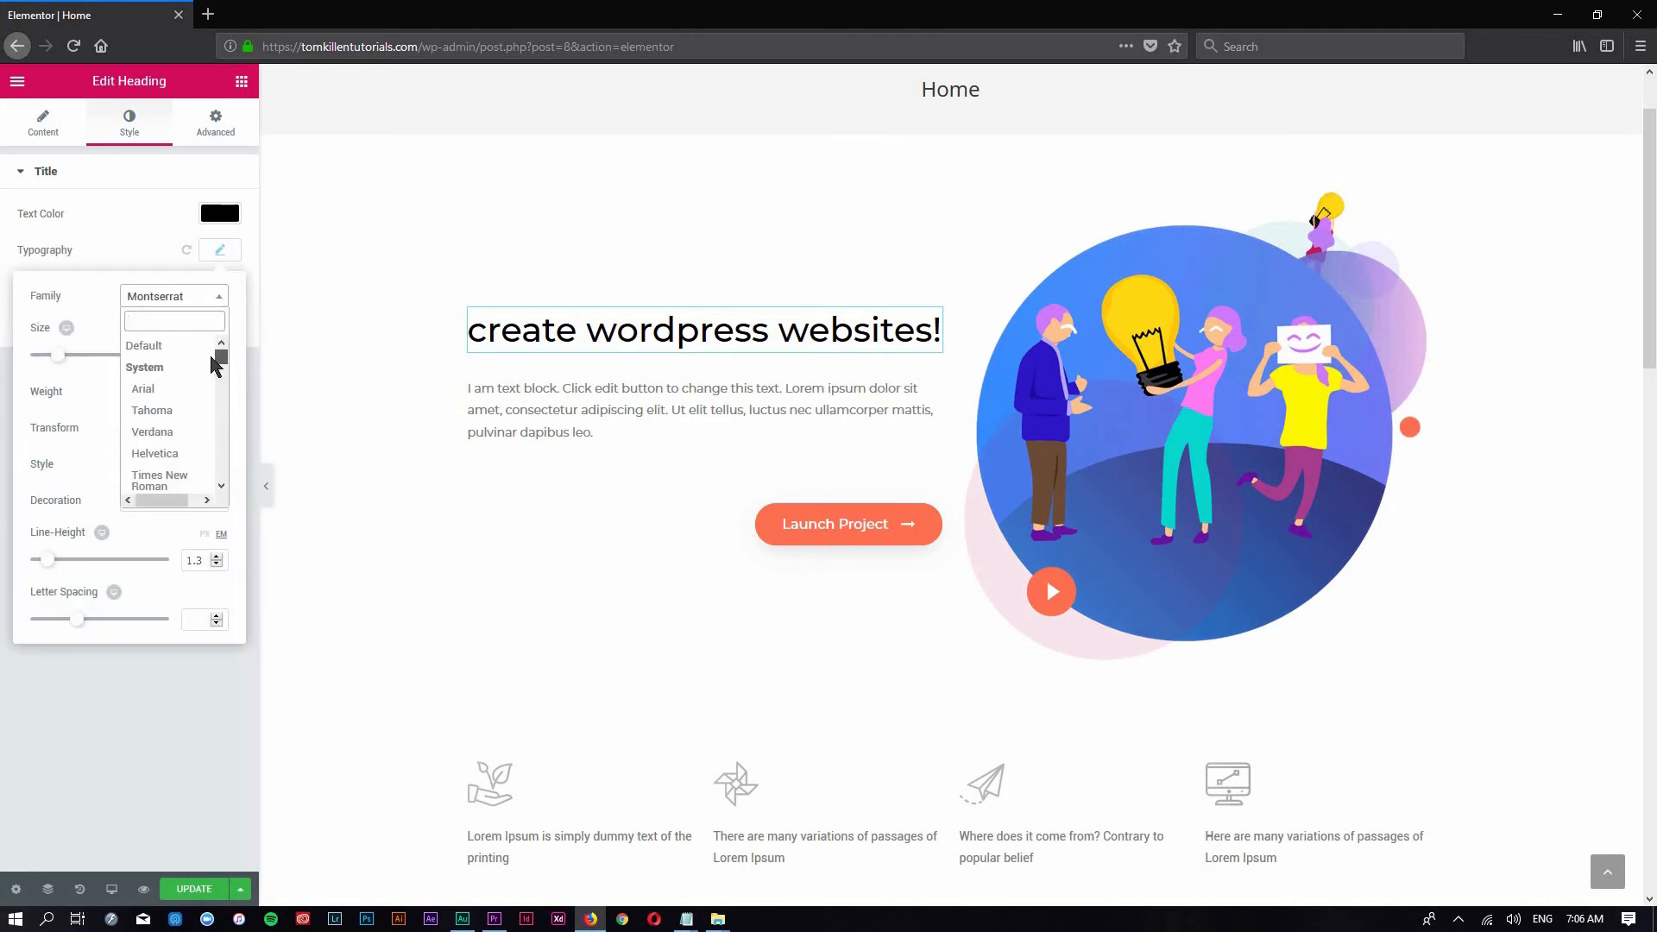
scroll(164, 389, down, 1)
click(167, 380)
click(177, 428)
key(Return)
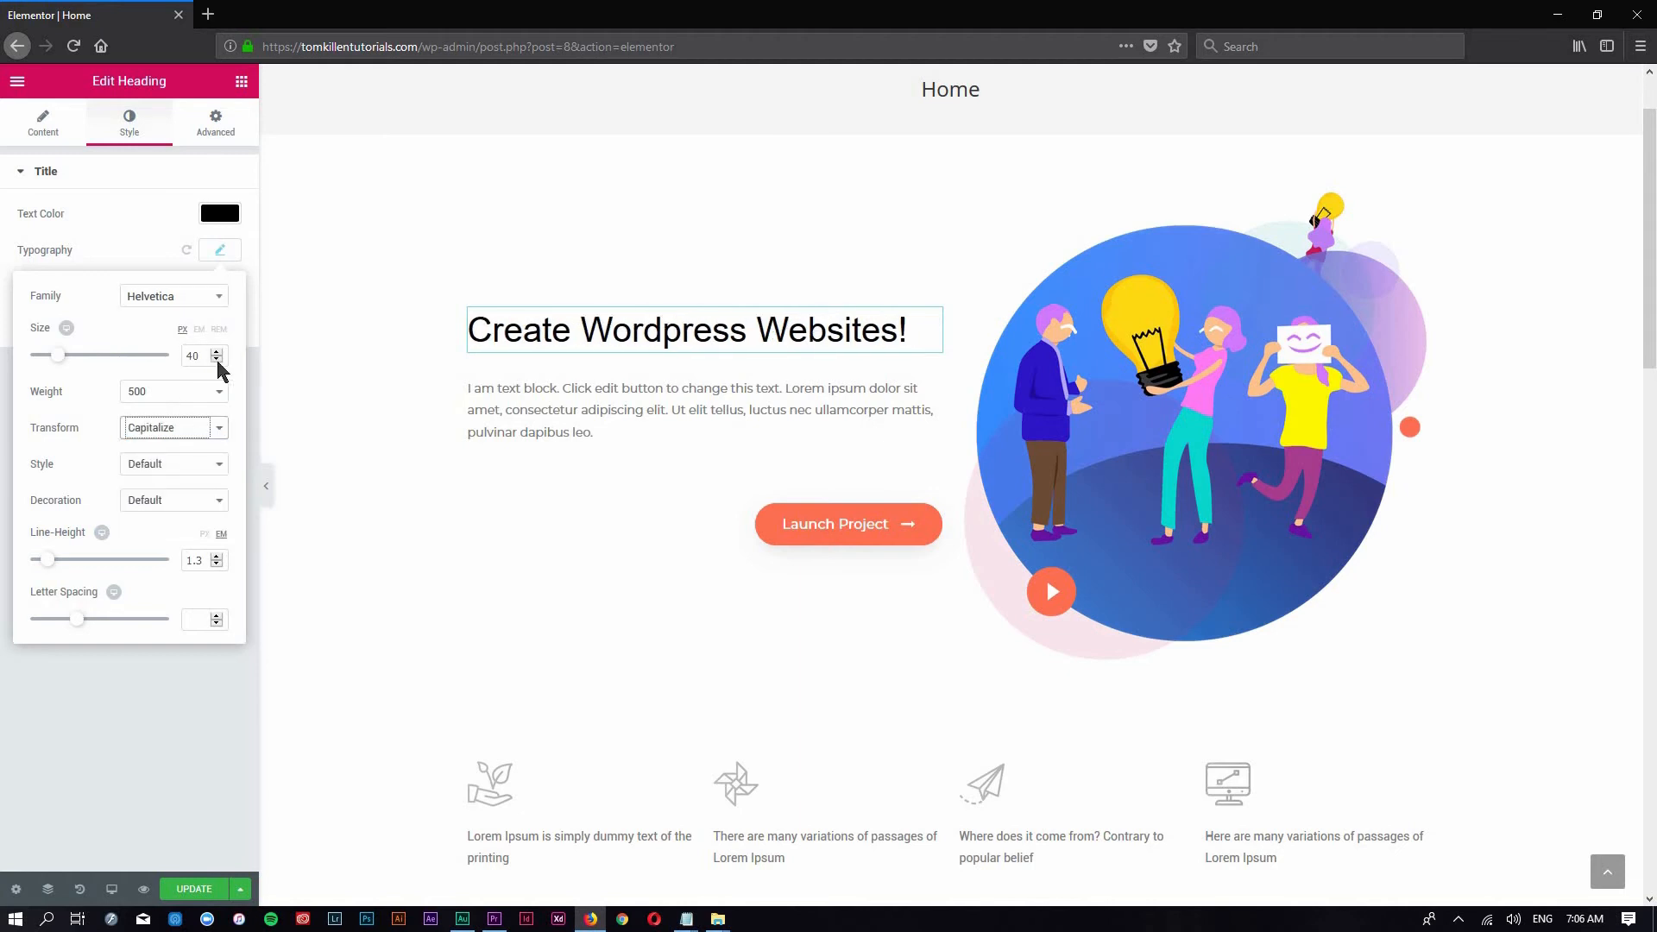
Enlarge the main heading's font size and give it a bold weight
drag(79, 358, 95, 356)
click(172, 391)
click(163, 623)
Set the main heading's text color to the blue preset #4054b2
click(204, 215)
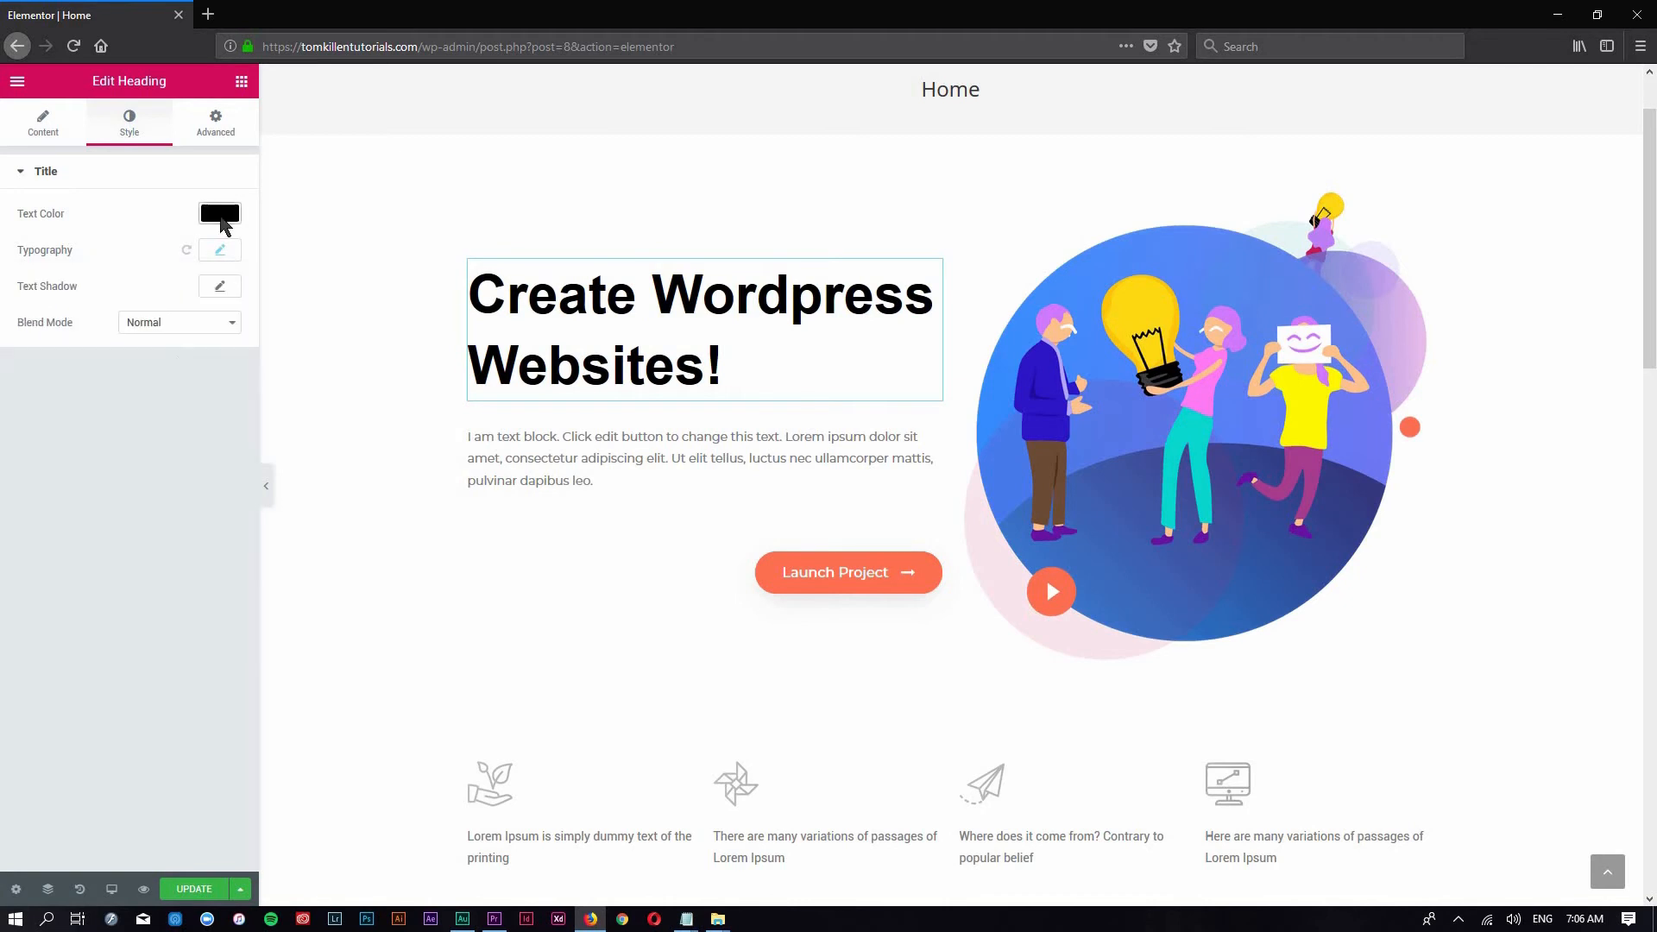
click(113, 418)
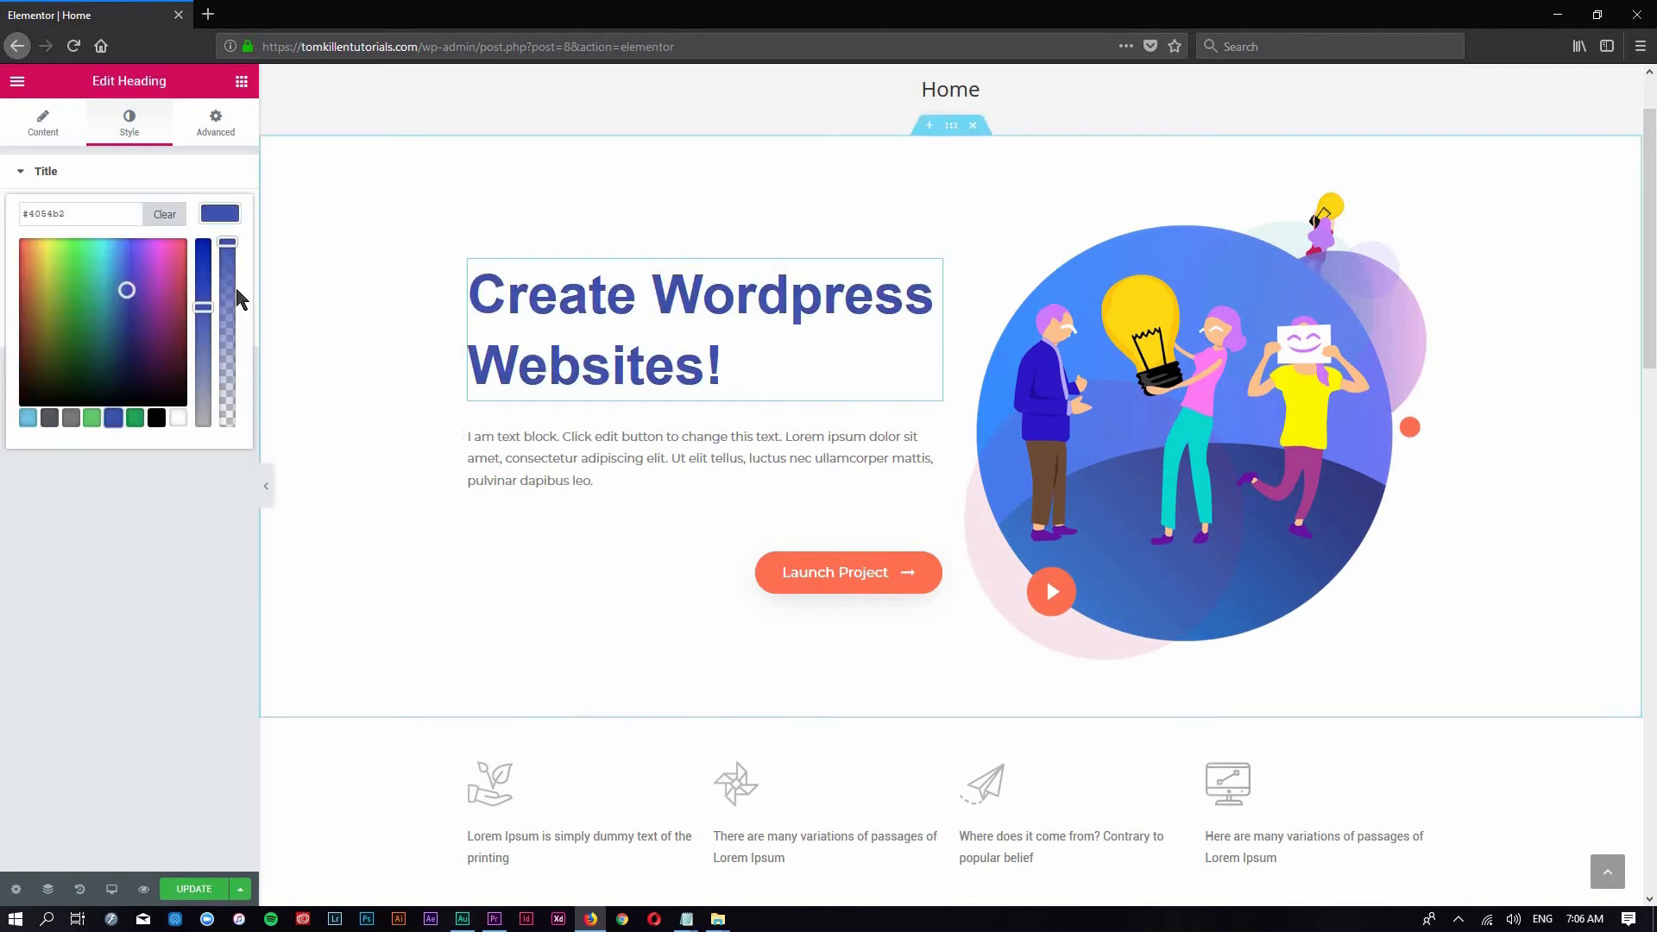
click(225, 216)
scroll(139, 173, down, 2)
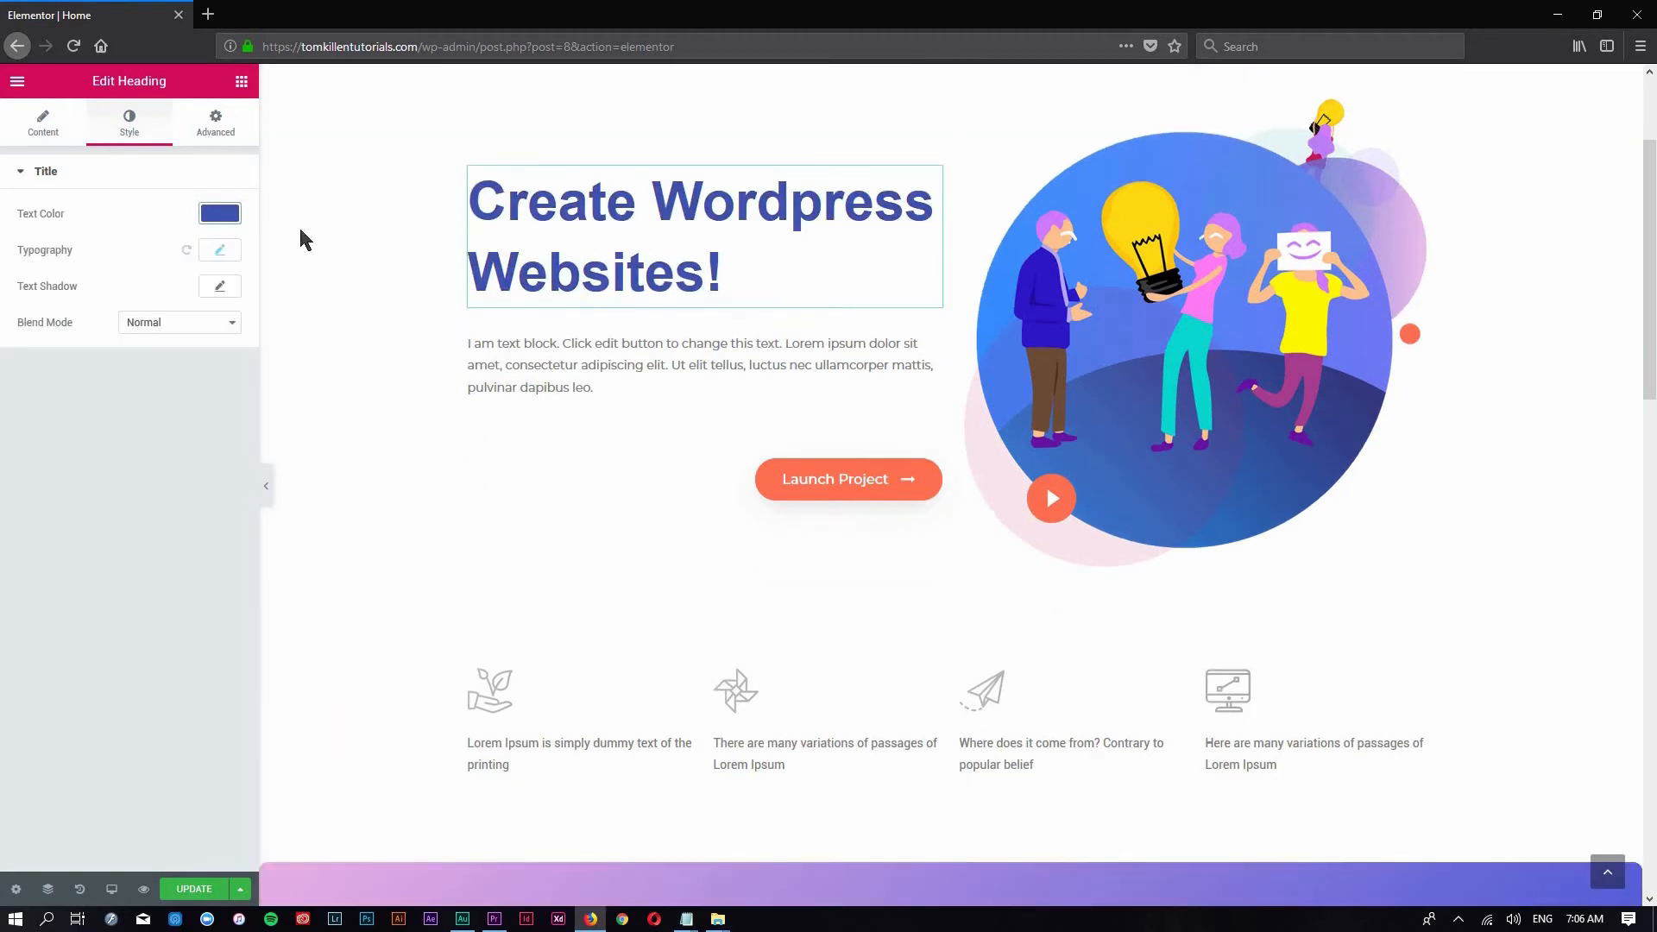
Review the sections of the home page in the editor, from the main heading through Our Team
scroll(1006, 474, down, 15)
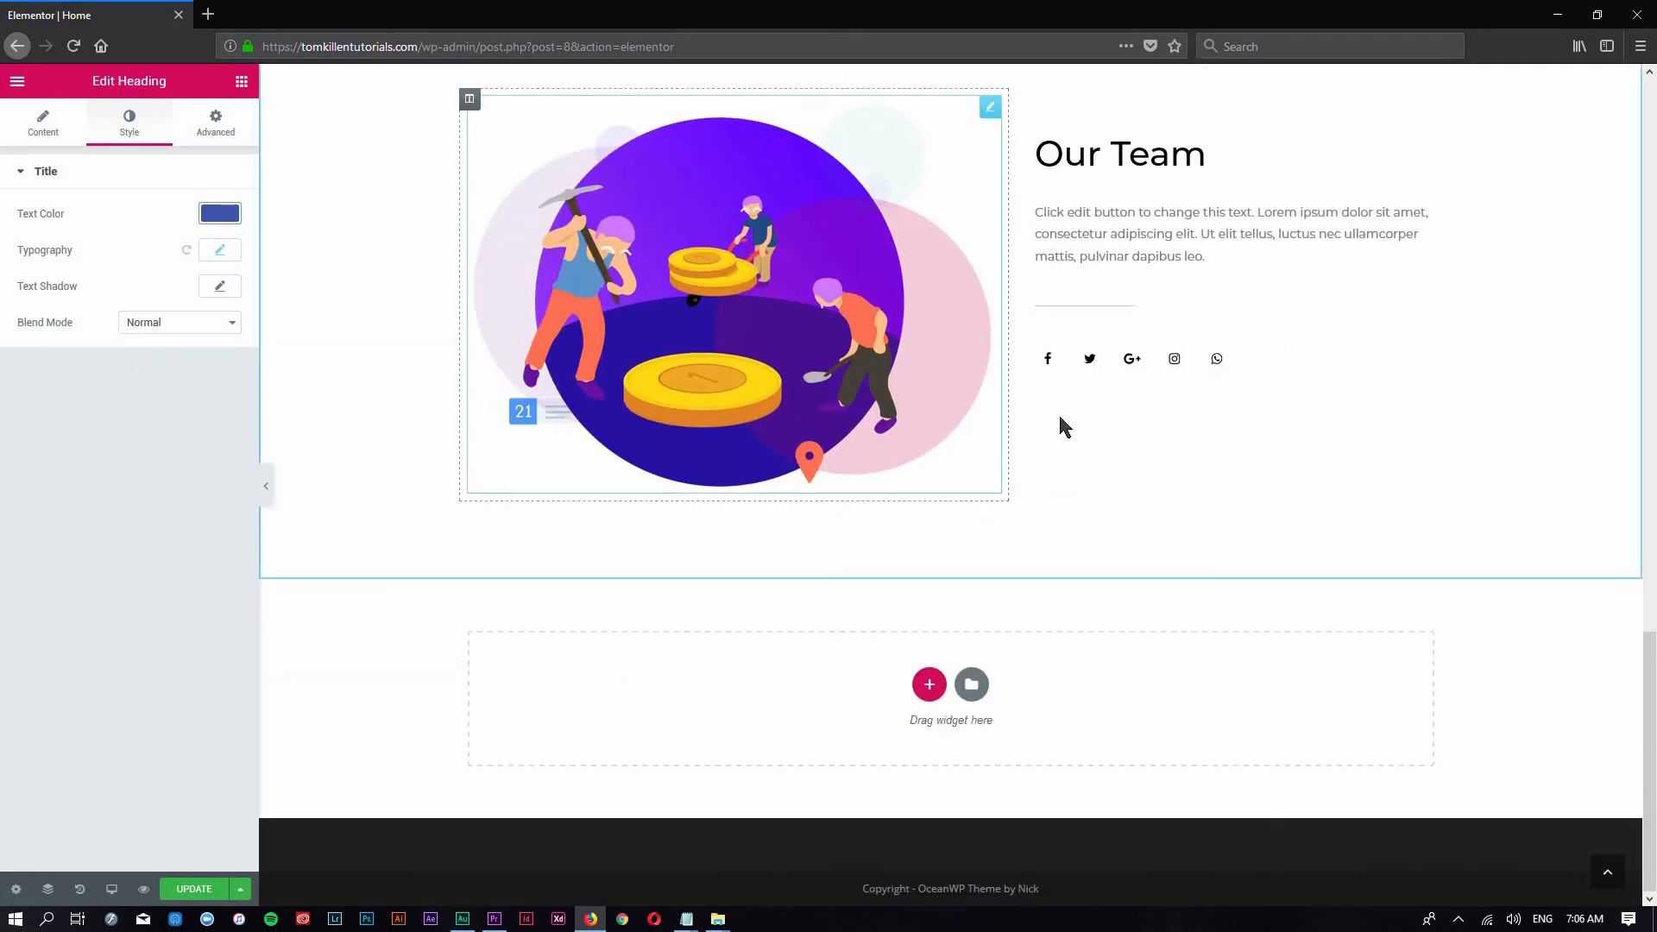
scroll(1027, 483, up, 1)
scroll(1004, 550, up, 5)
scroll(961, 647, down, 5)
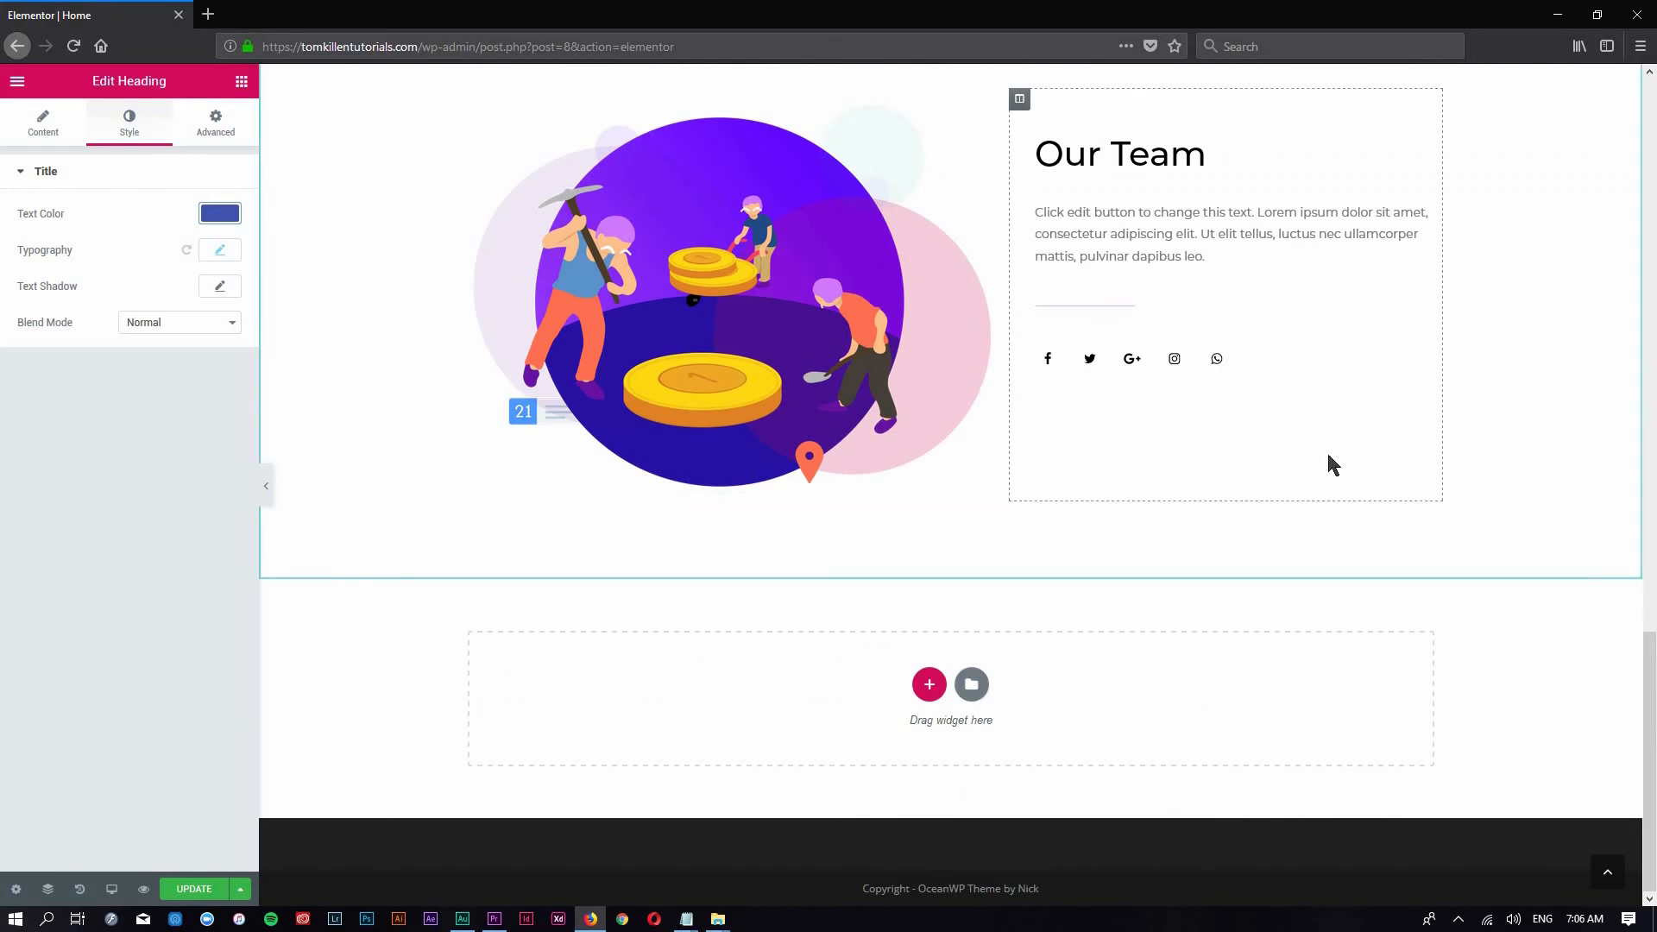
scroll(1329, 463, up, 8)
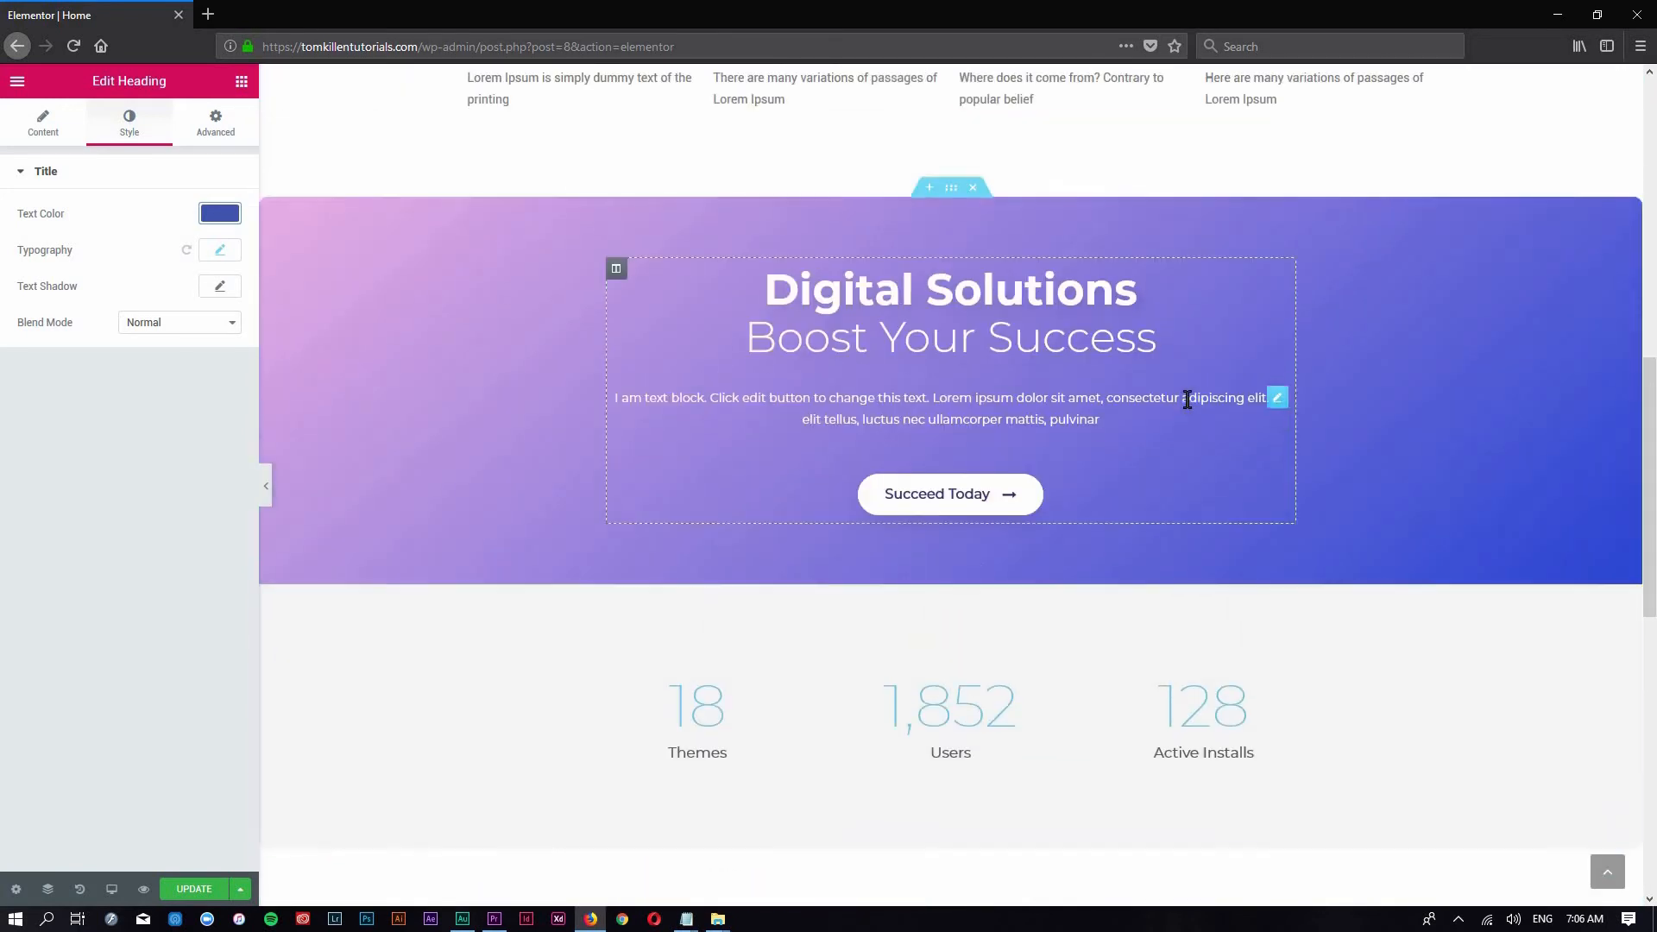
scroll(1406, 411, up, 3)
scroll(1407, 411, down, 2)
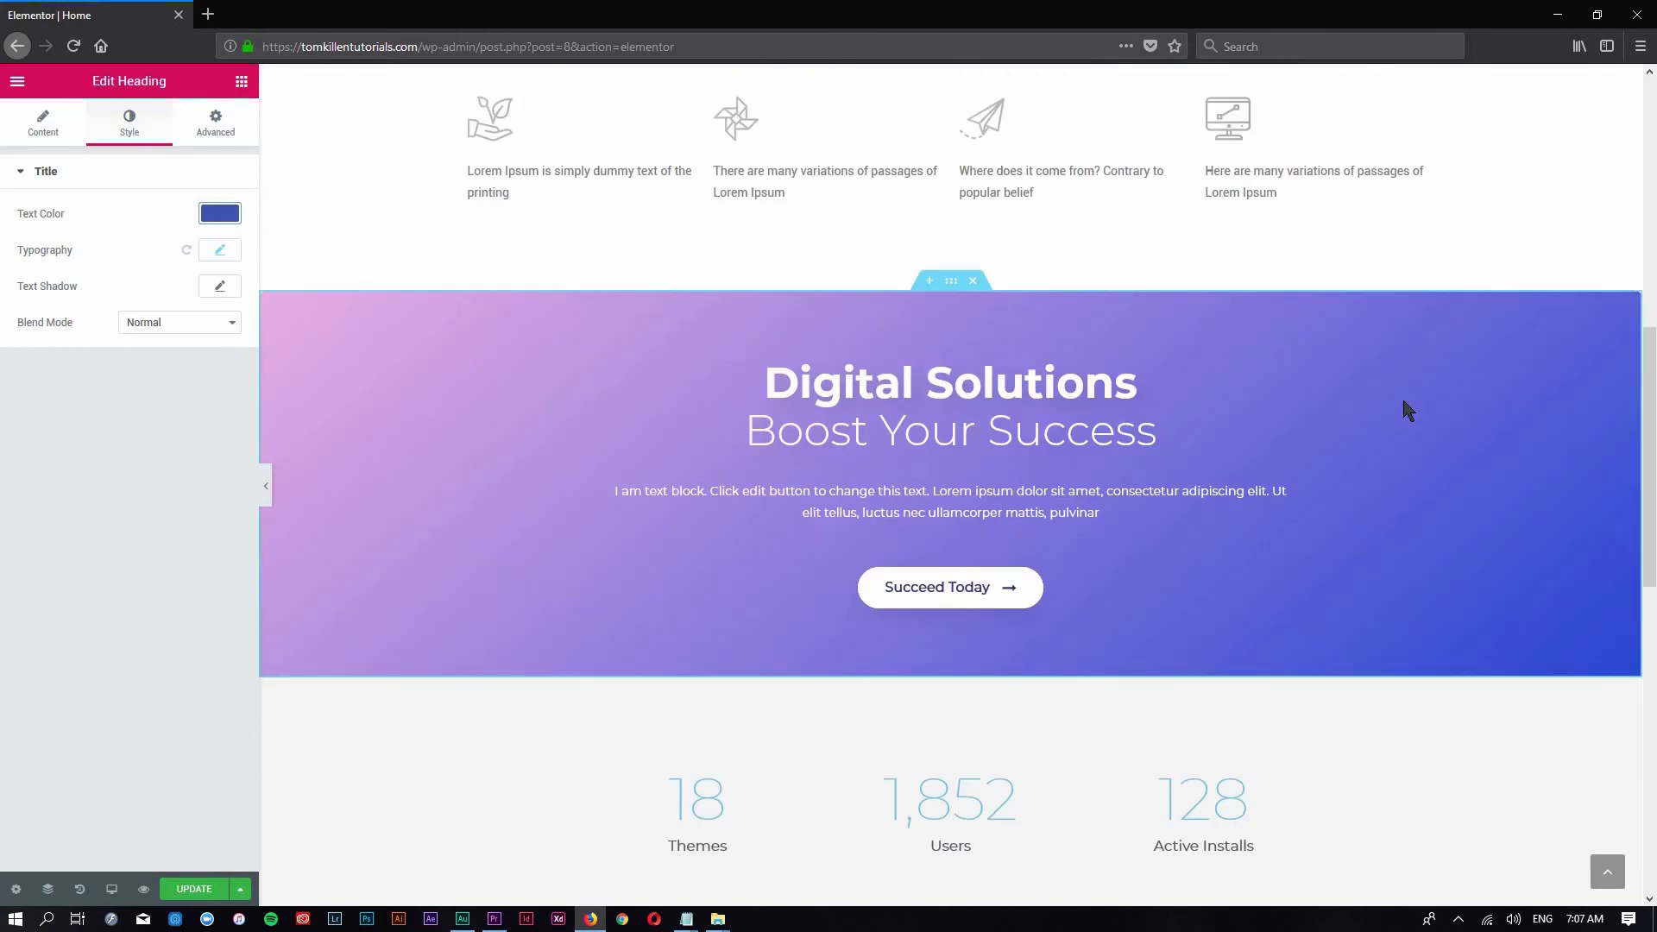
scroll(1400, 423, up, 8)
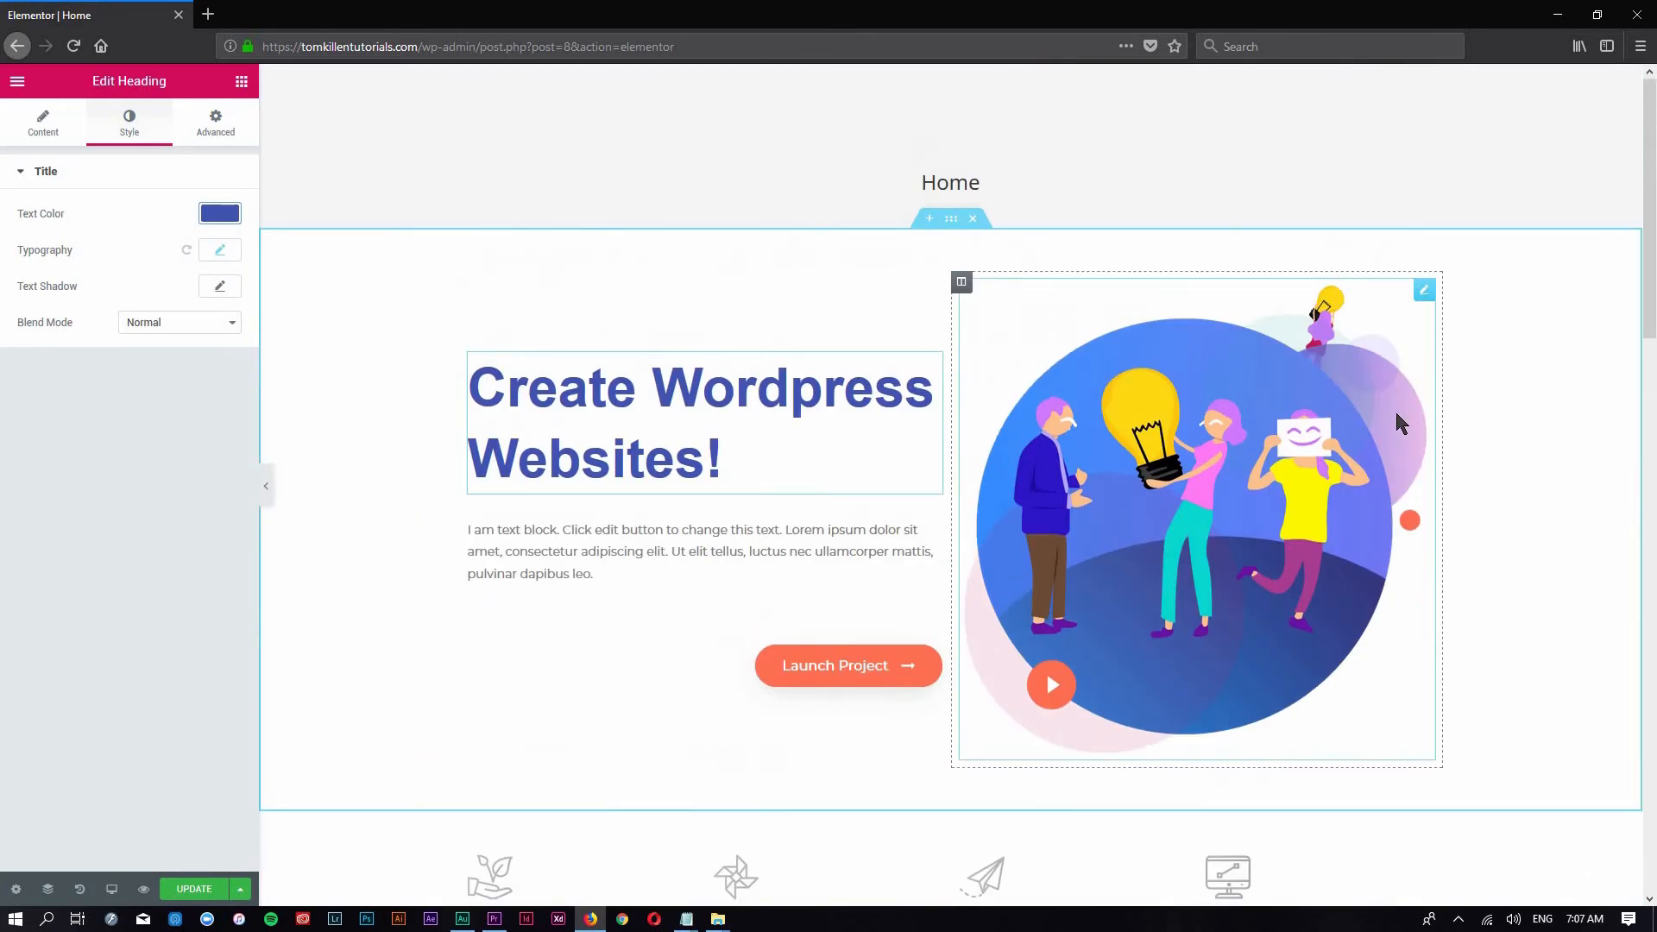
Insert the dark block with the phone picture from the template library's Hero blocks category at the end of the page
scroll(1395, 419, down, 20)
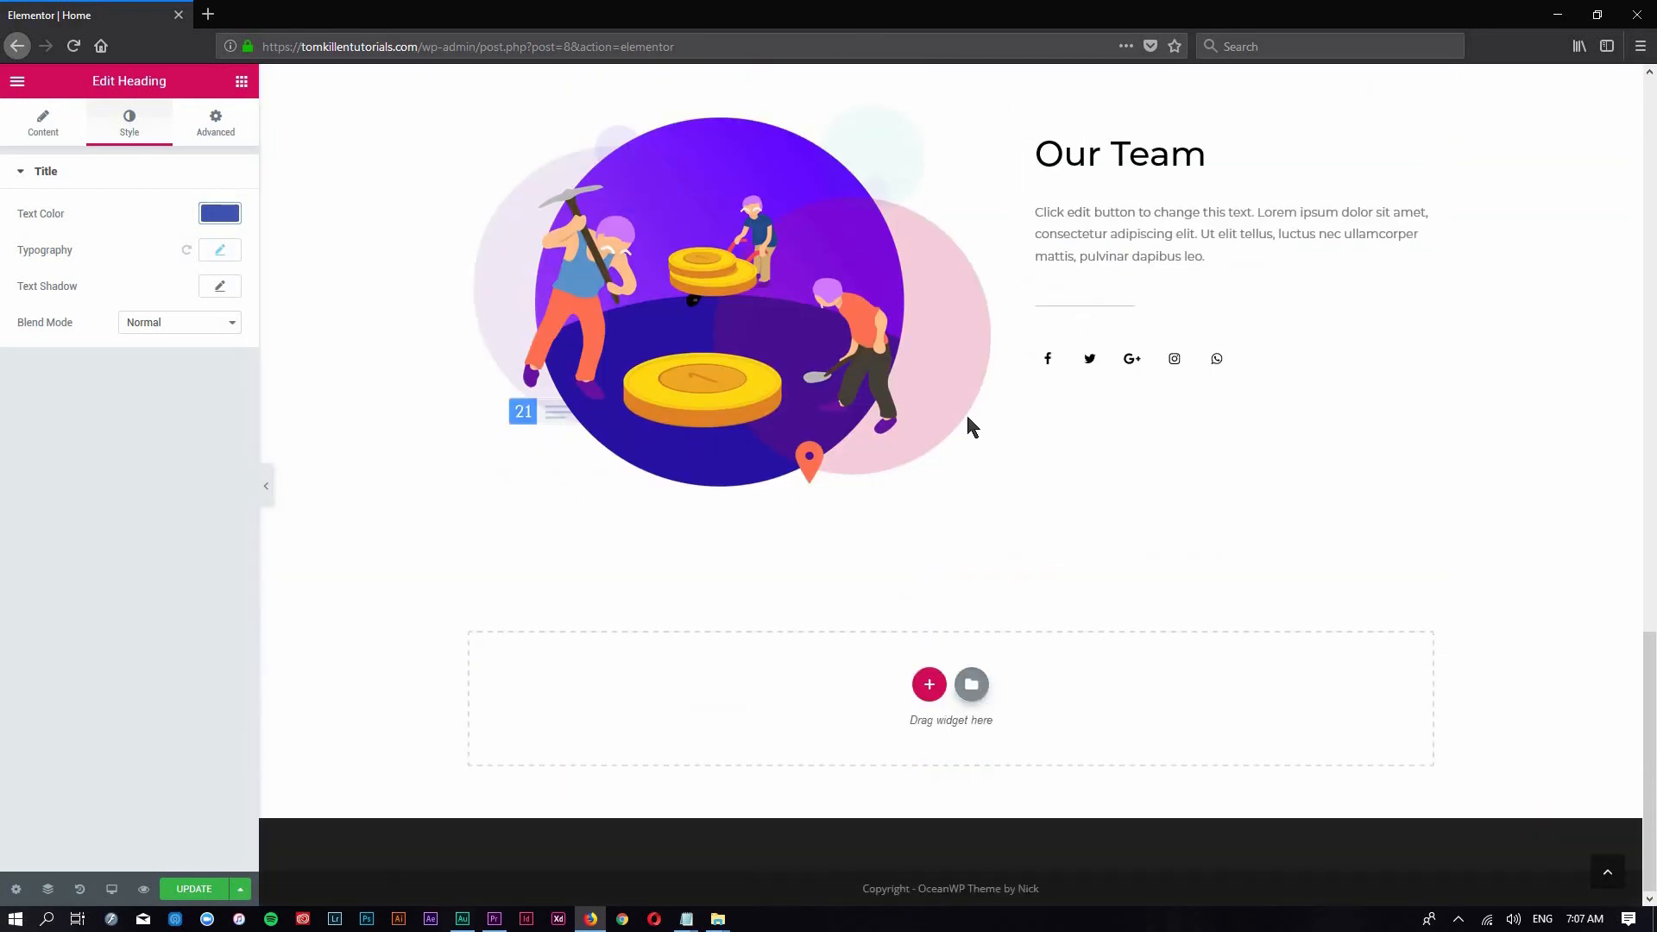
click(970, 683)
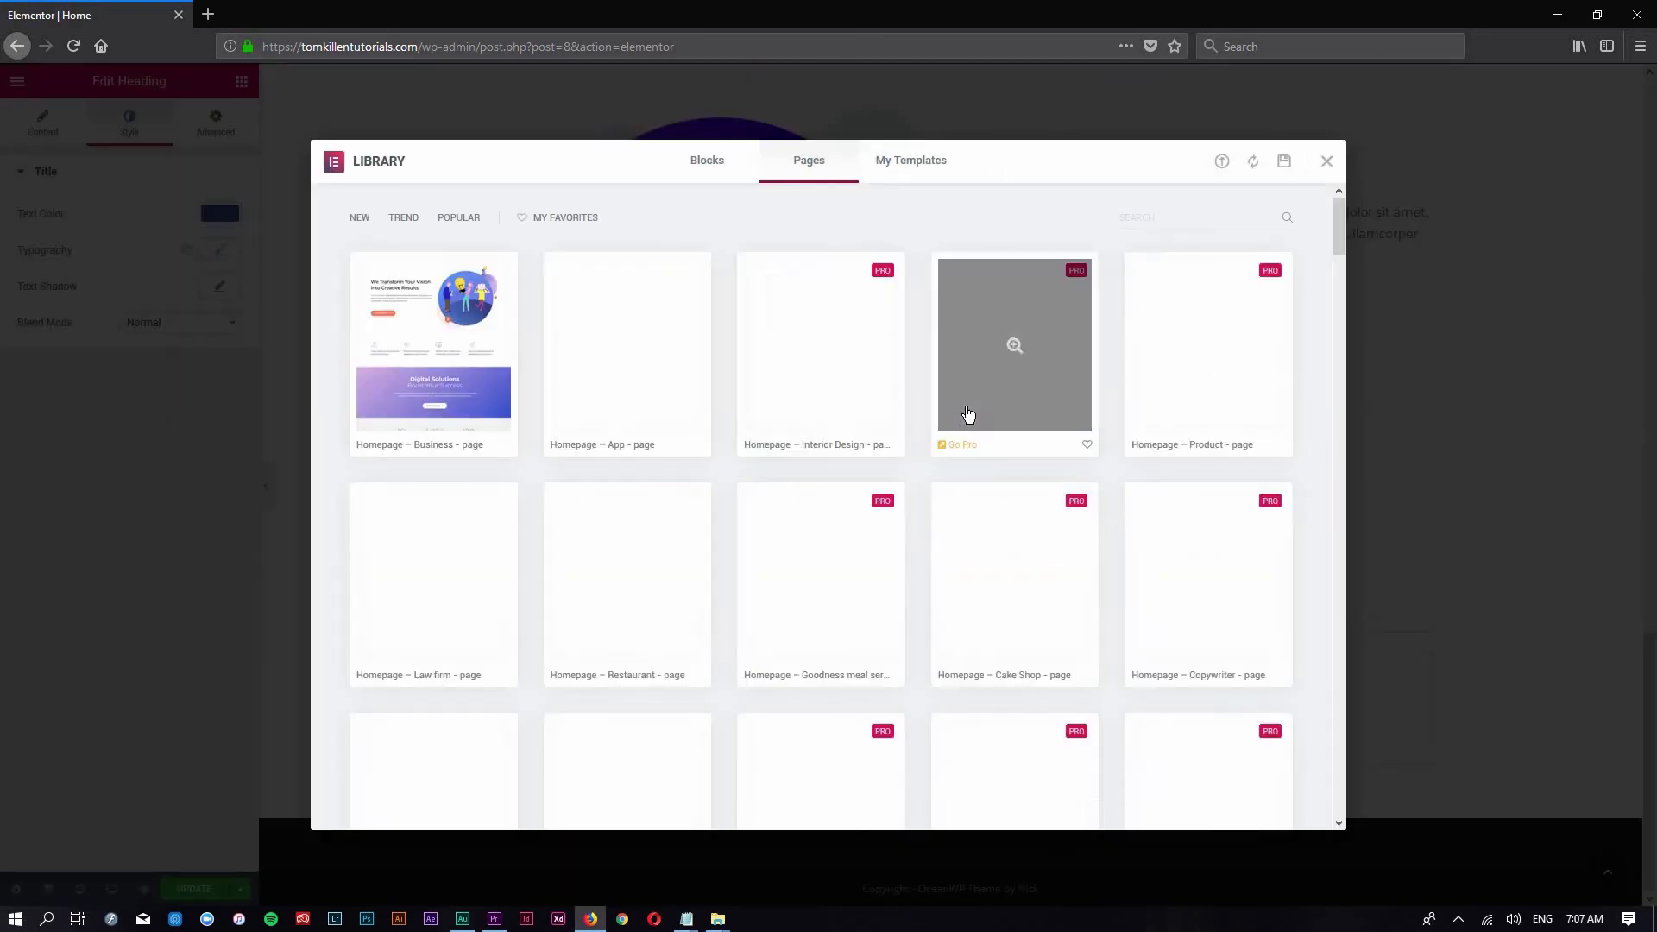
click(708, 162)
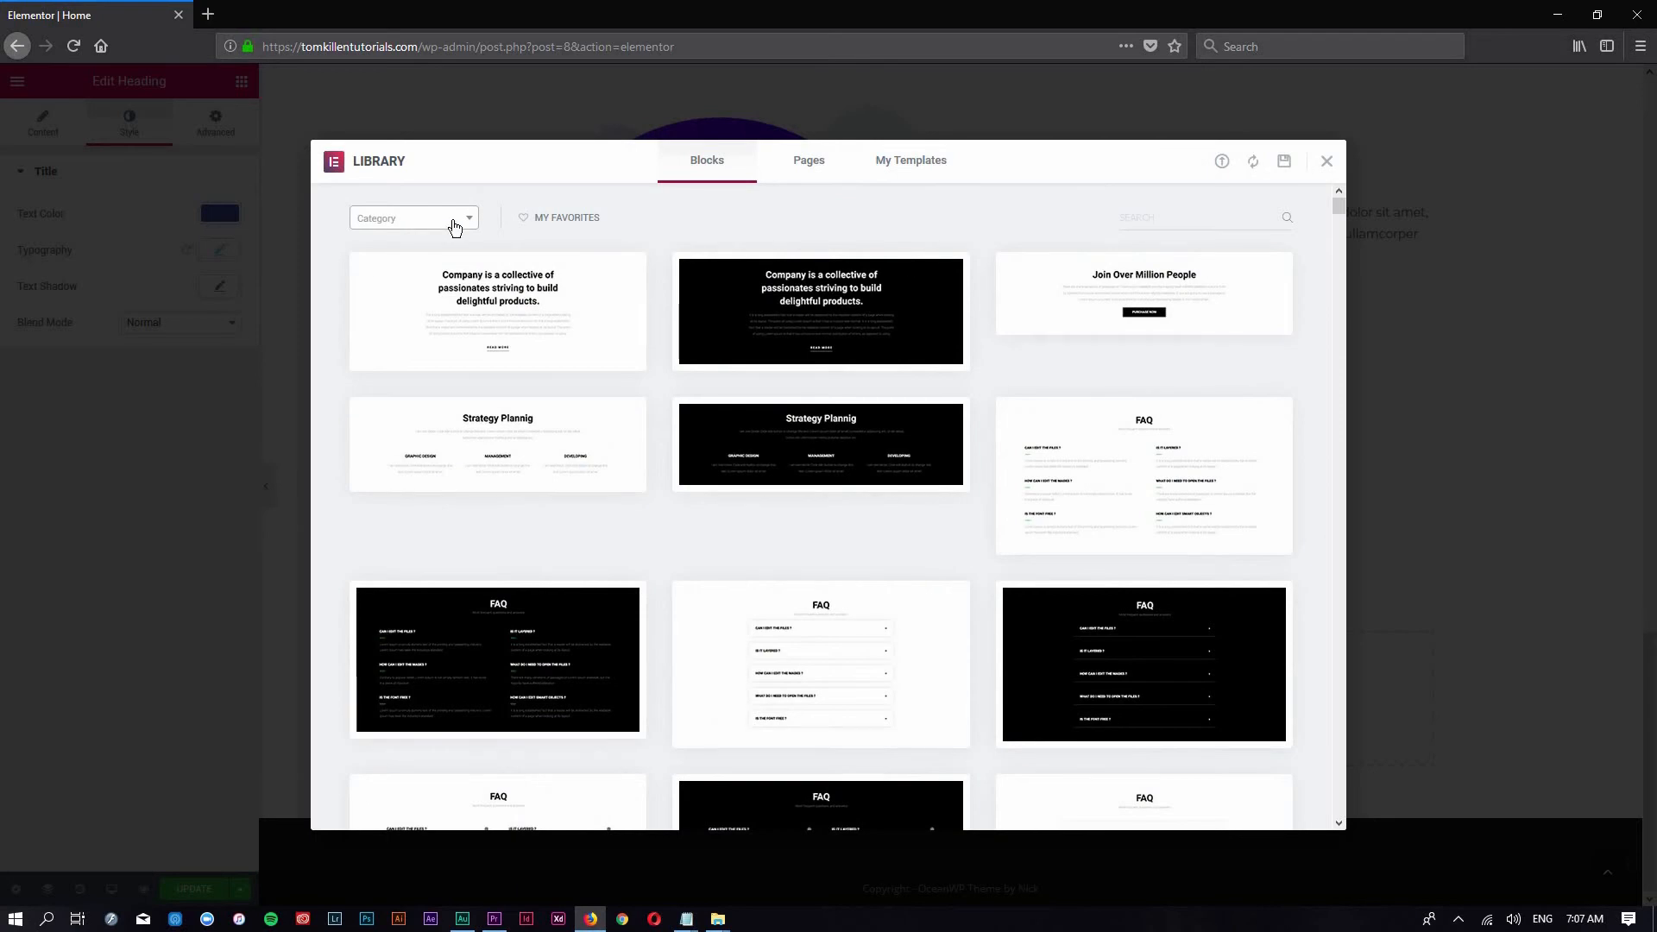
click(412, 219)
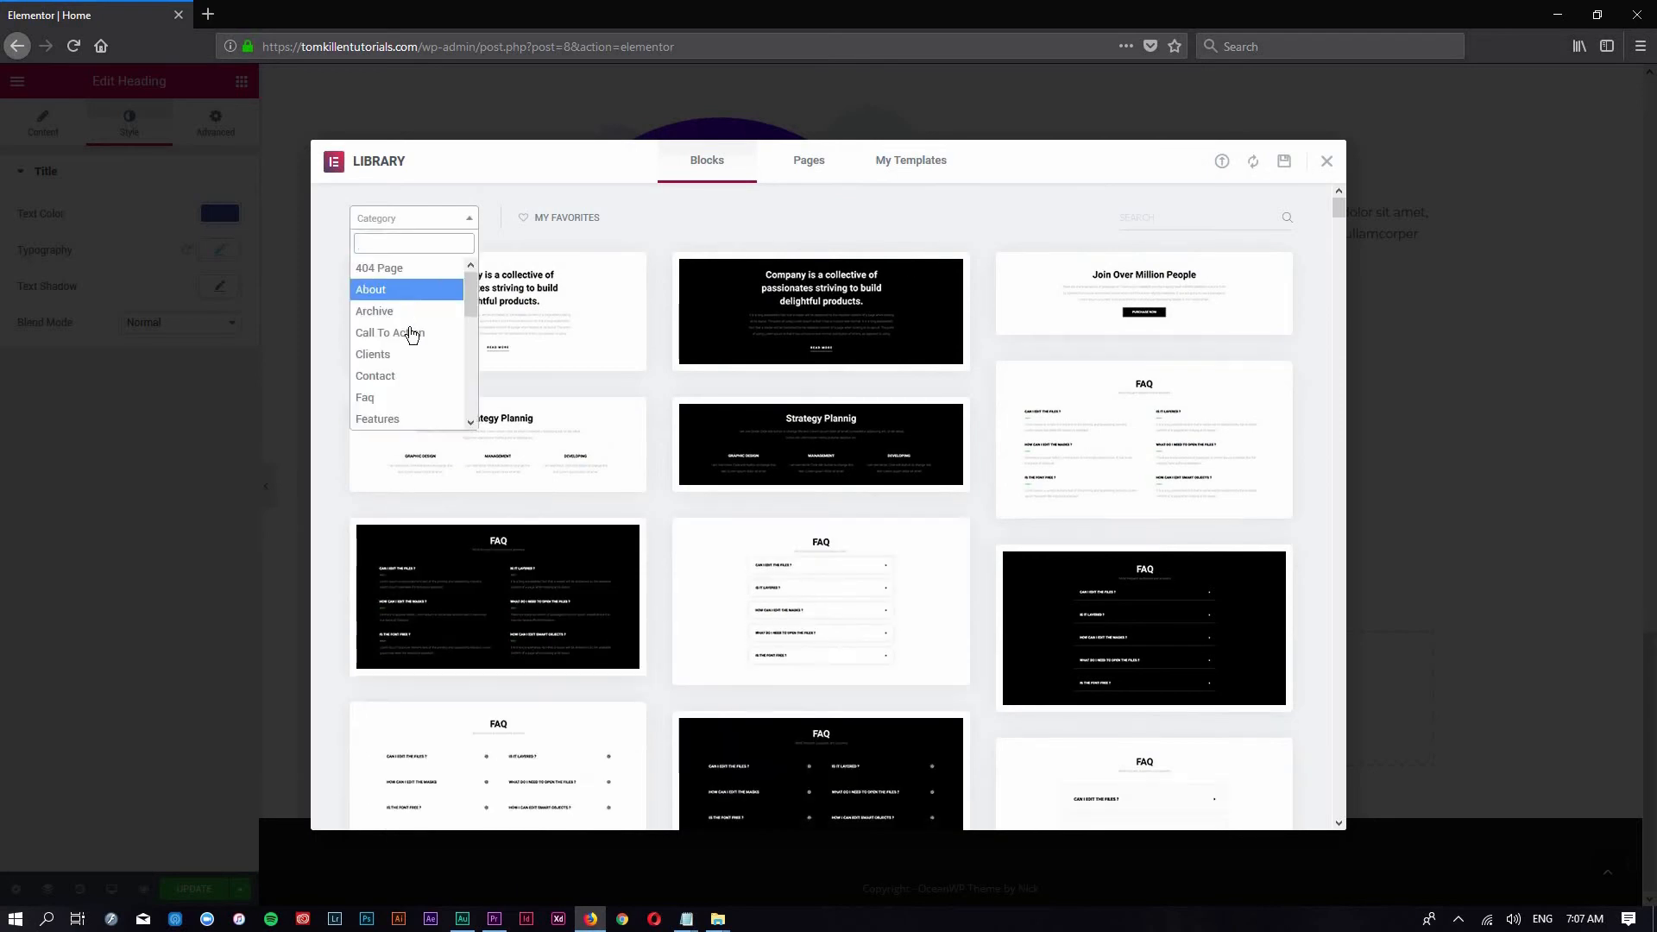
scroll(411, 387, down, 3)
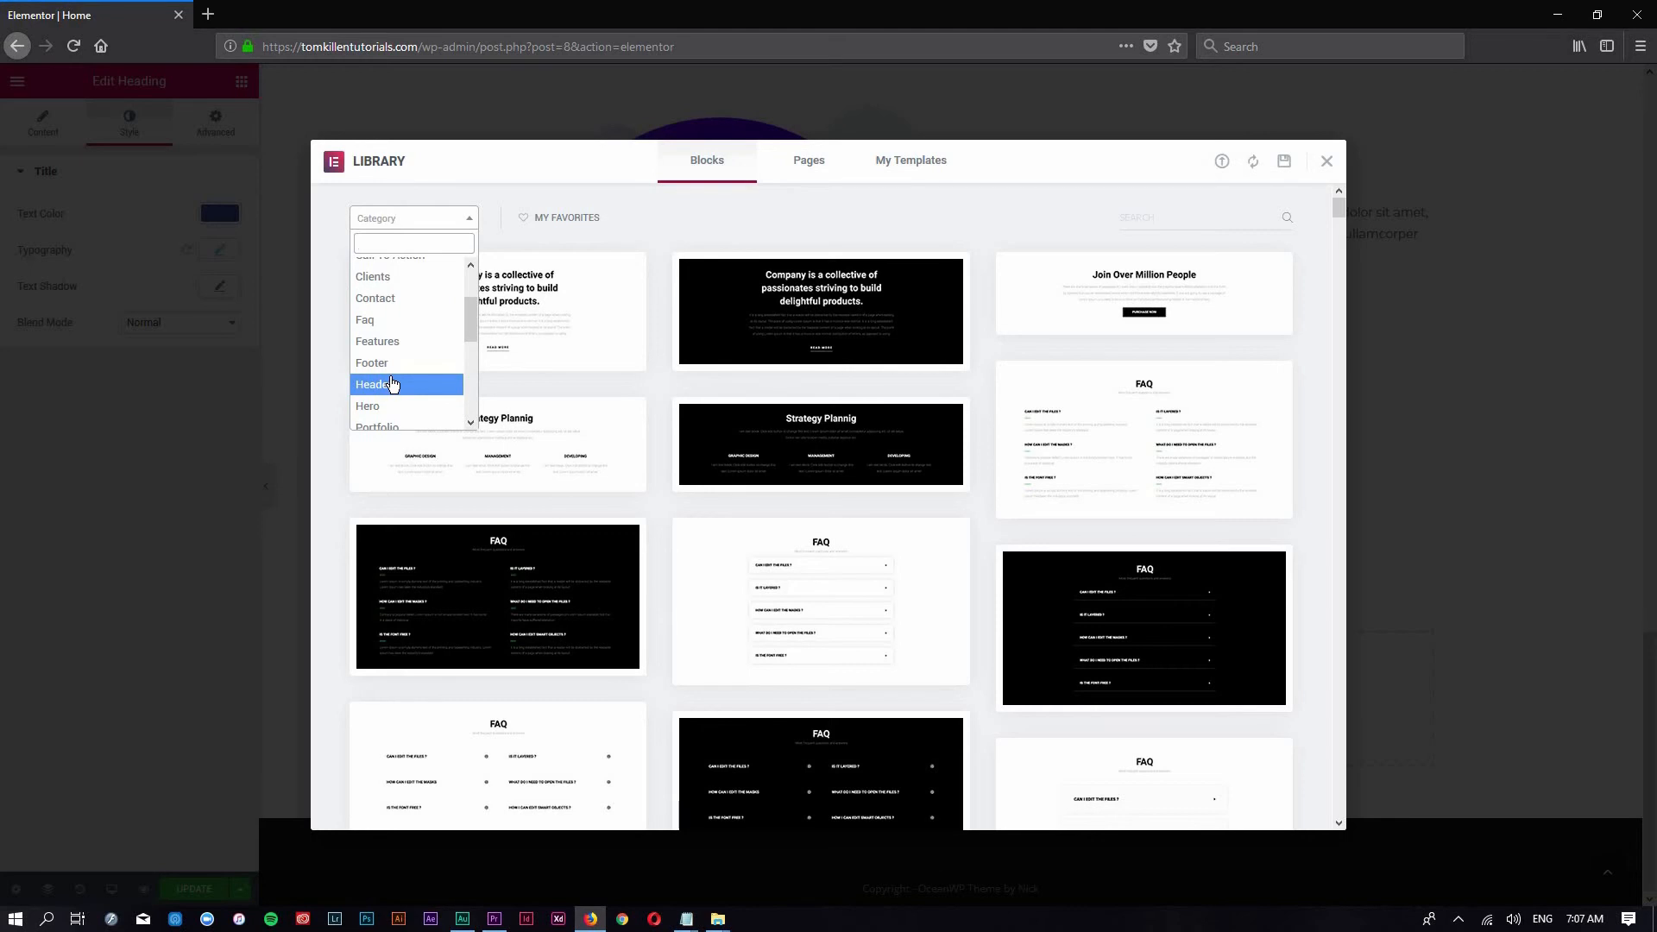
scroll(421, 340, down, 3)
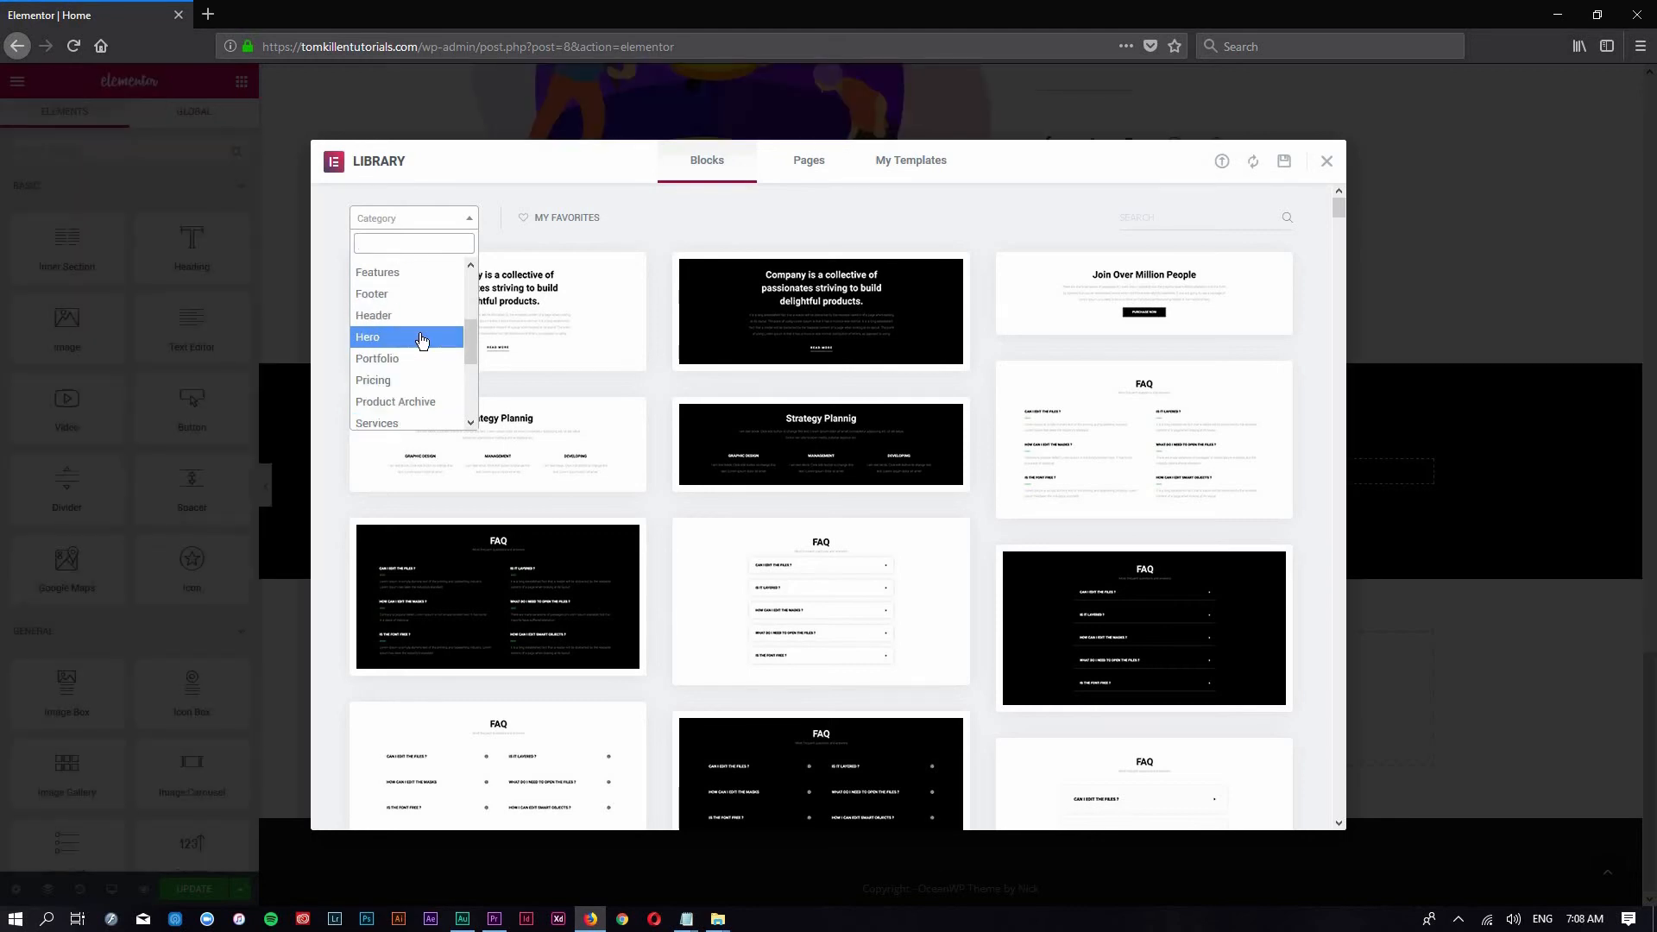
click(421, 340)
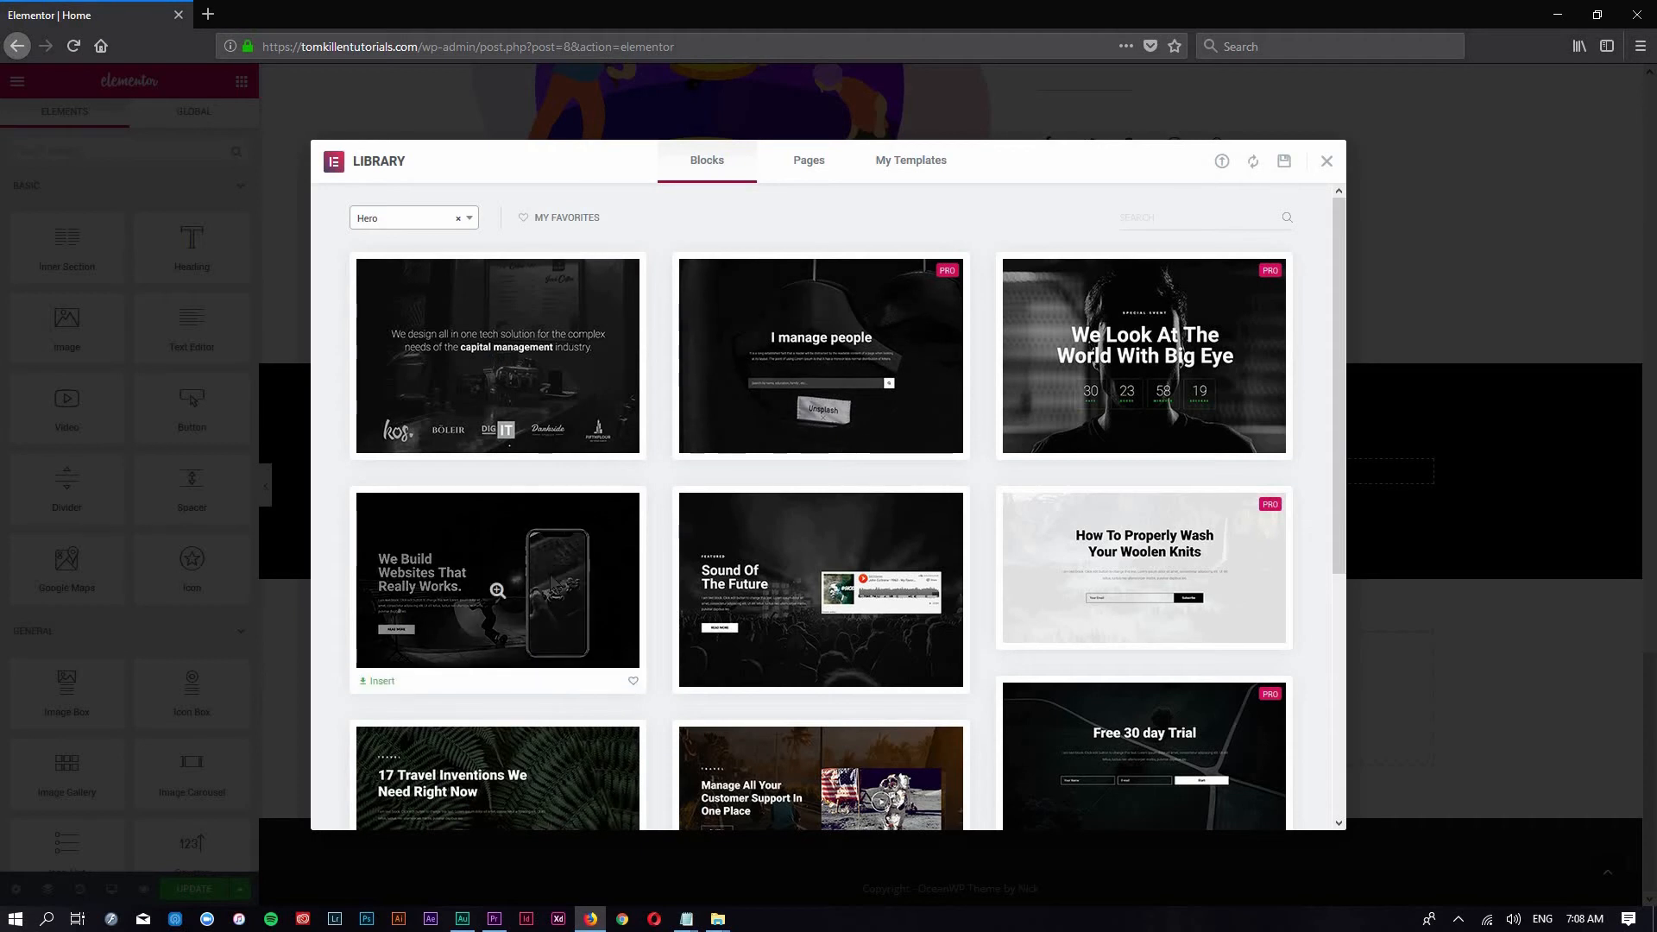
click(498, 590)
click(1252, 176)
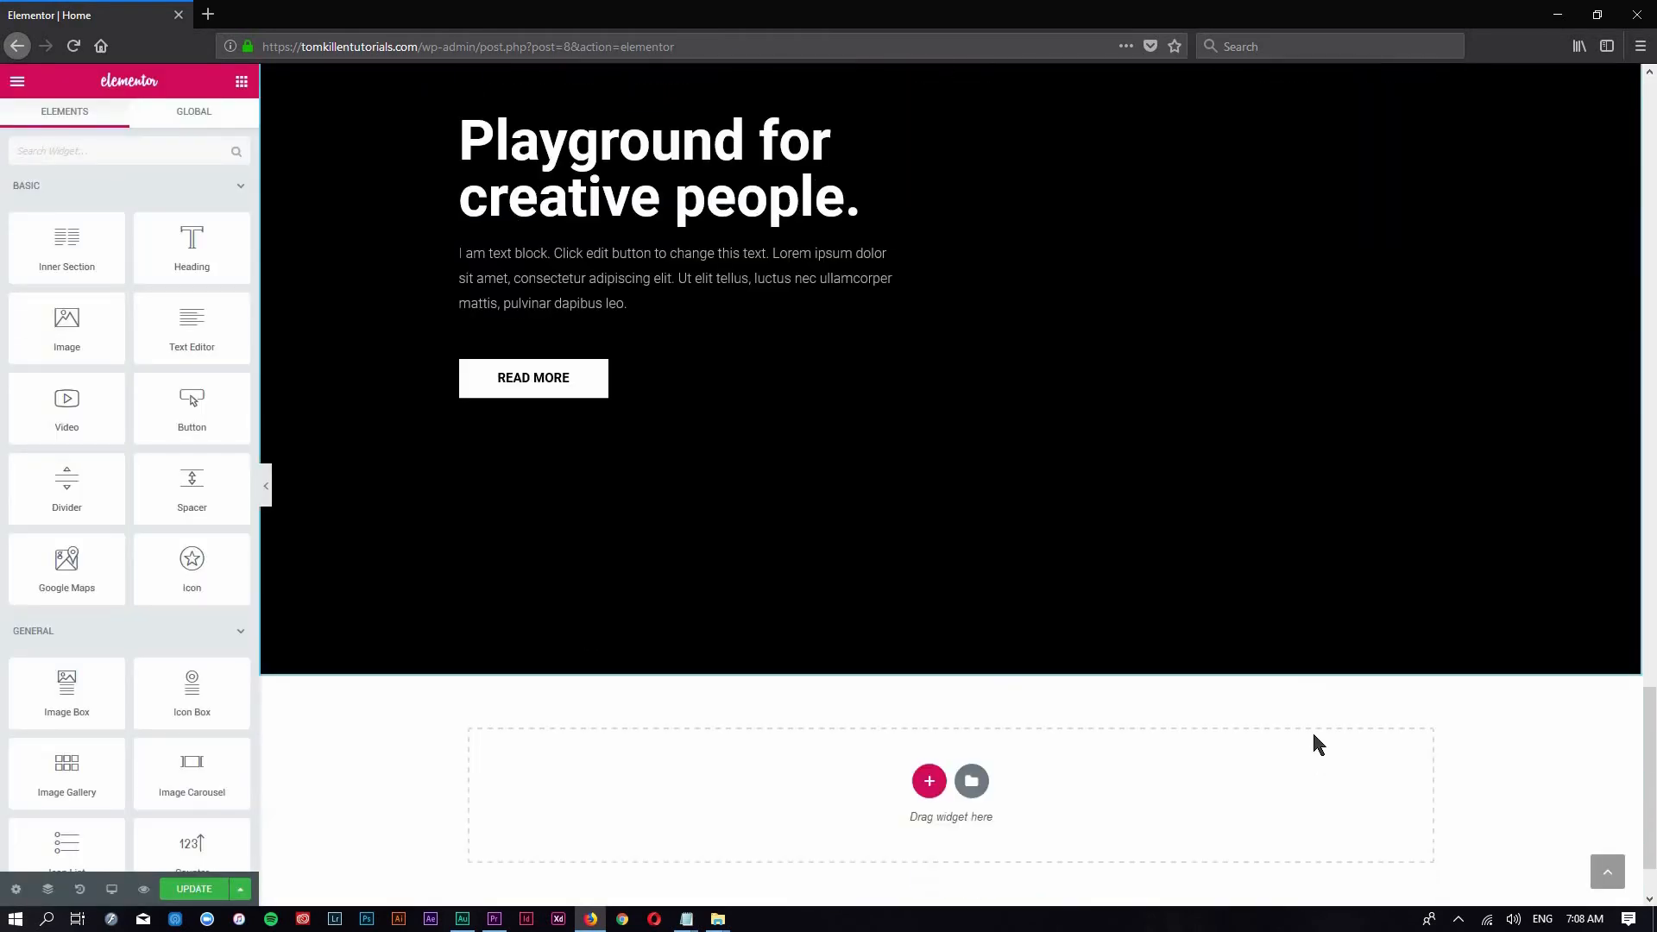
Move the "Playground for creative people." section to the top of the page, above the Create Wordpress Websites! section
scroll(950, 562, up, 5)
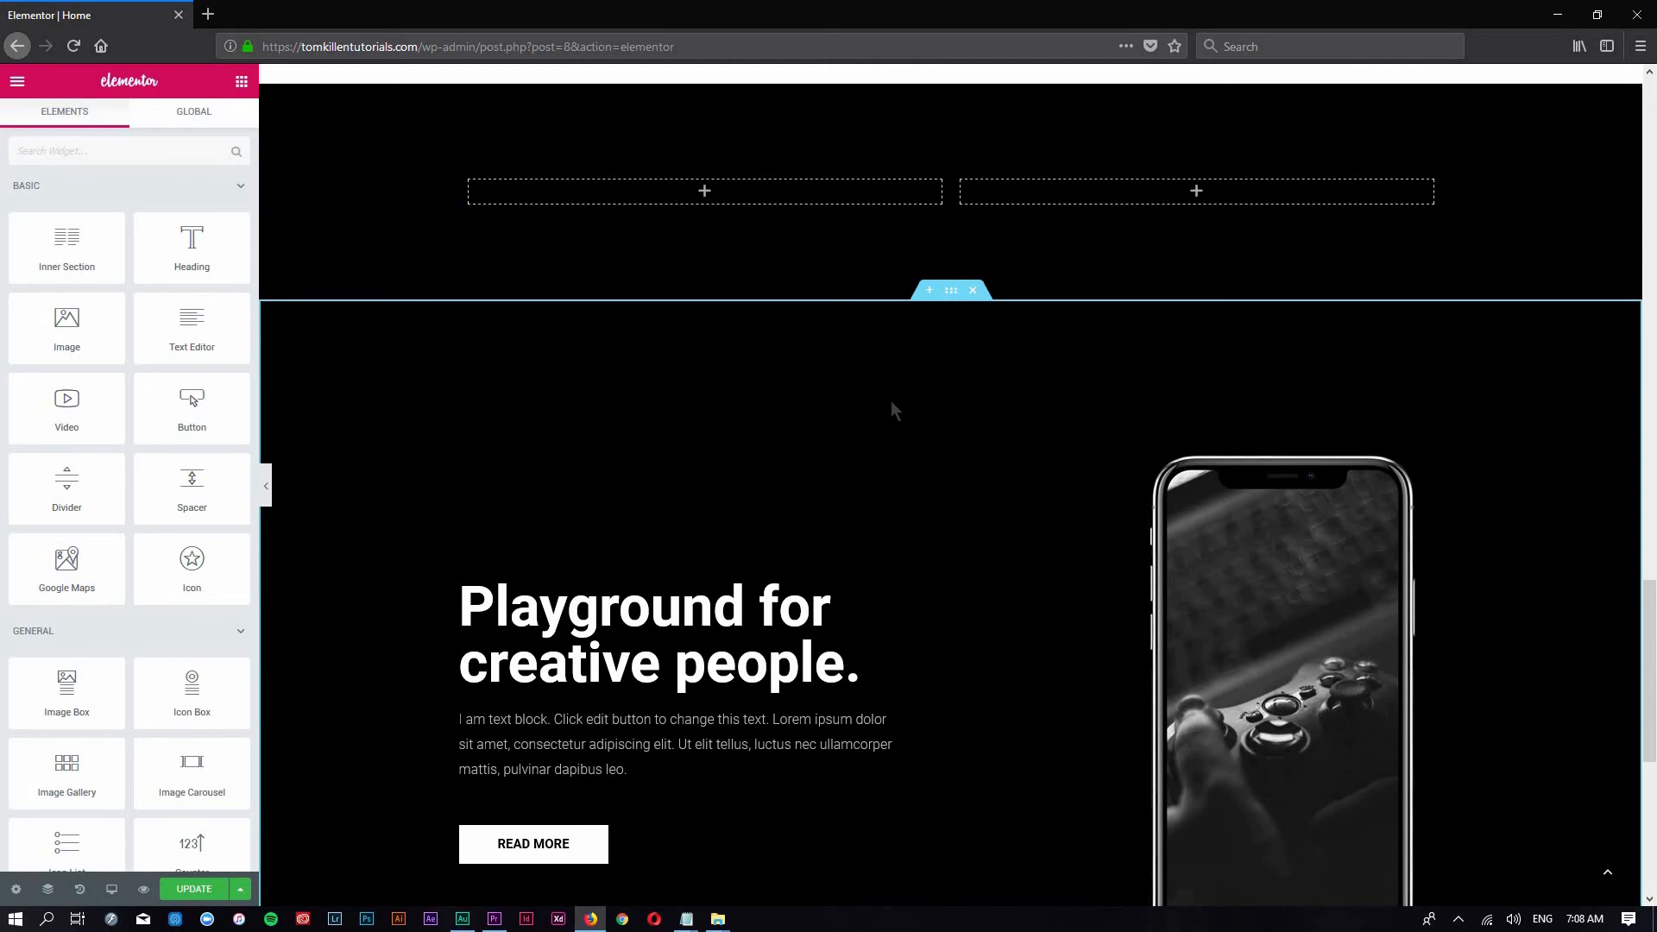
scroll(963, 413, up, 1)
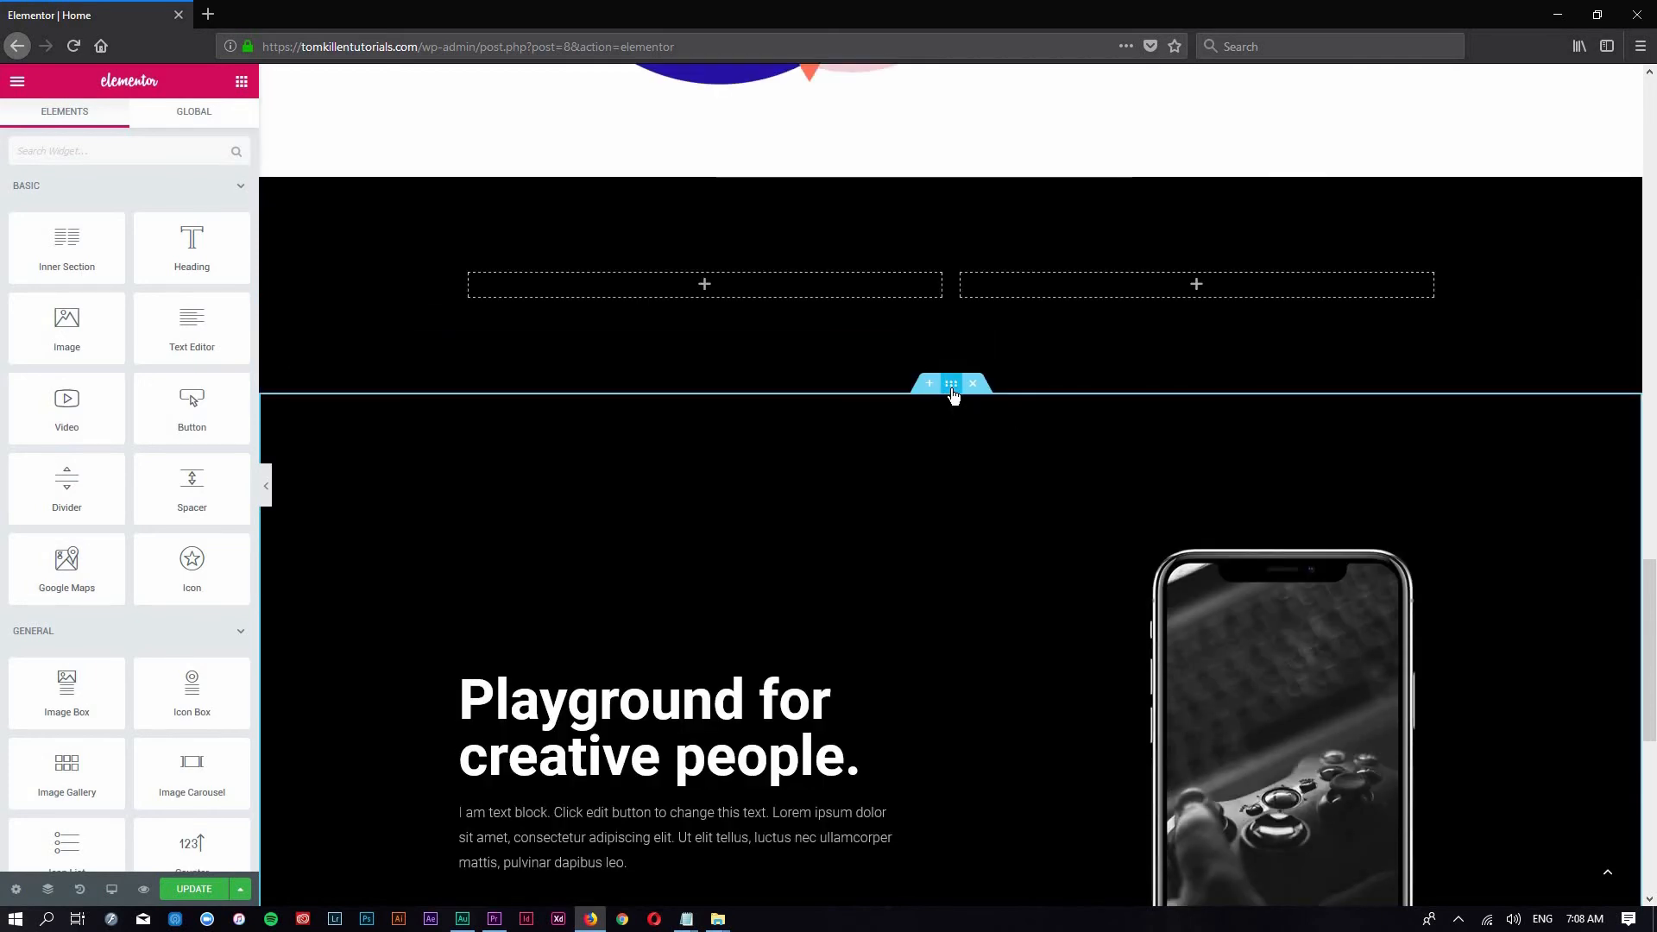
drag(951, 384, 920, 250)
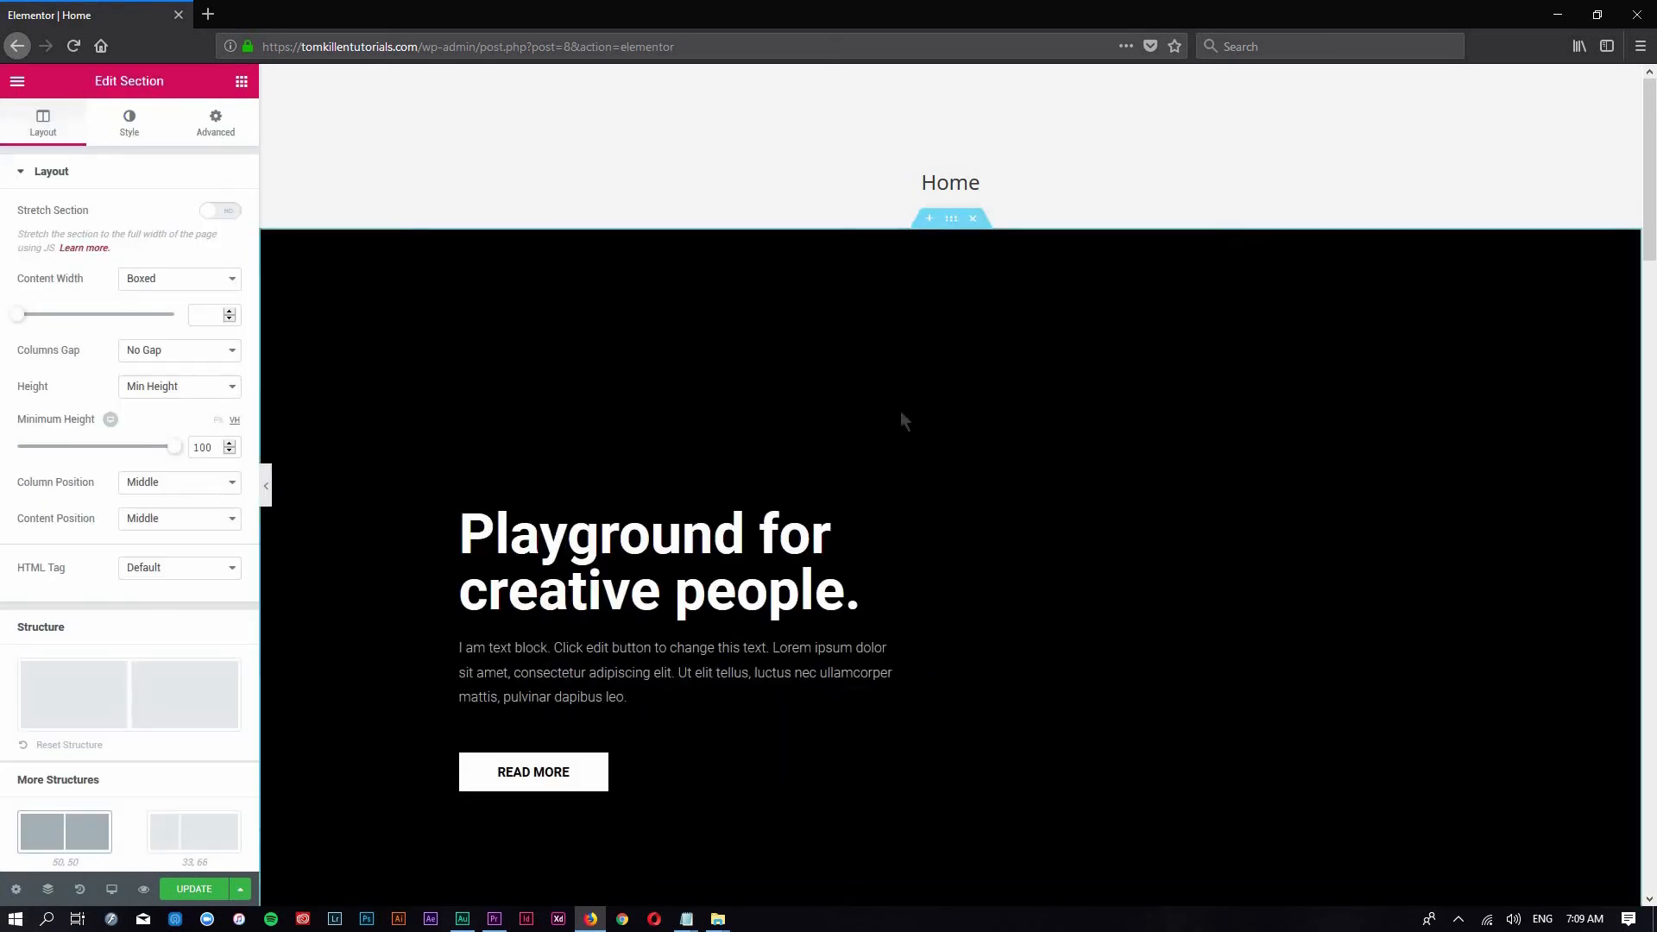
scroll(980, 421, down, 6)
scroll(966, 426, up, 6)
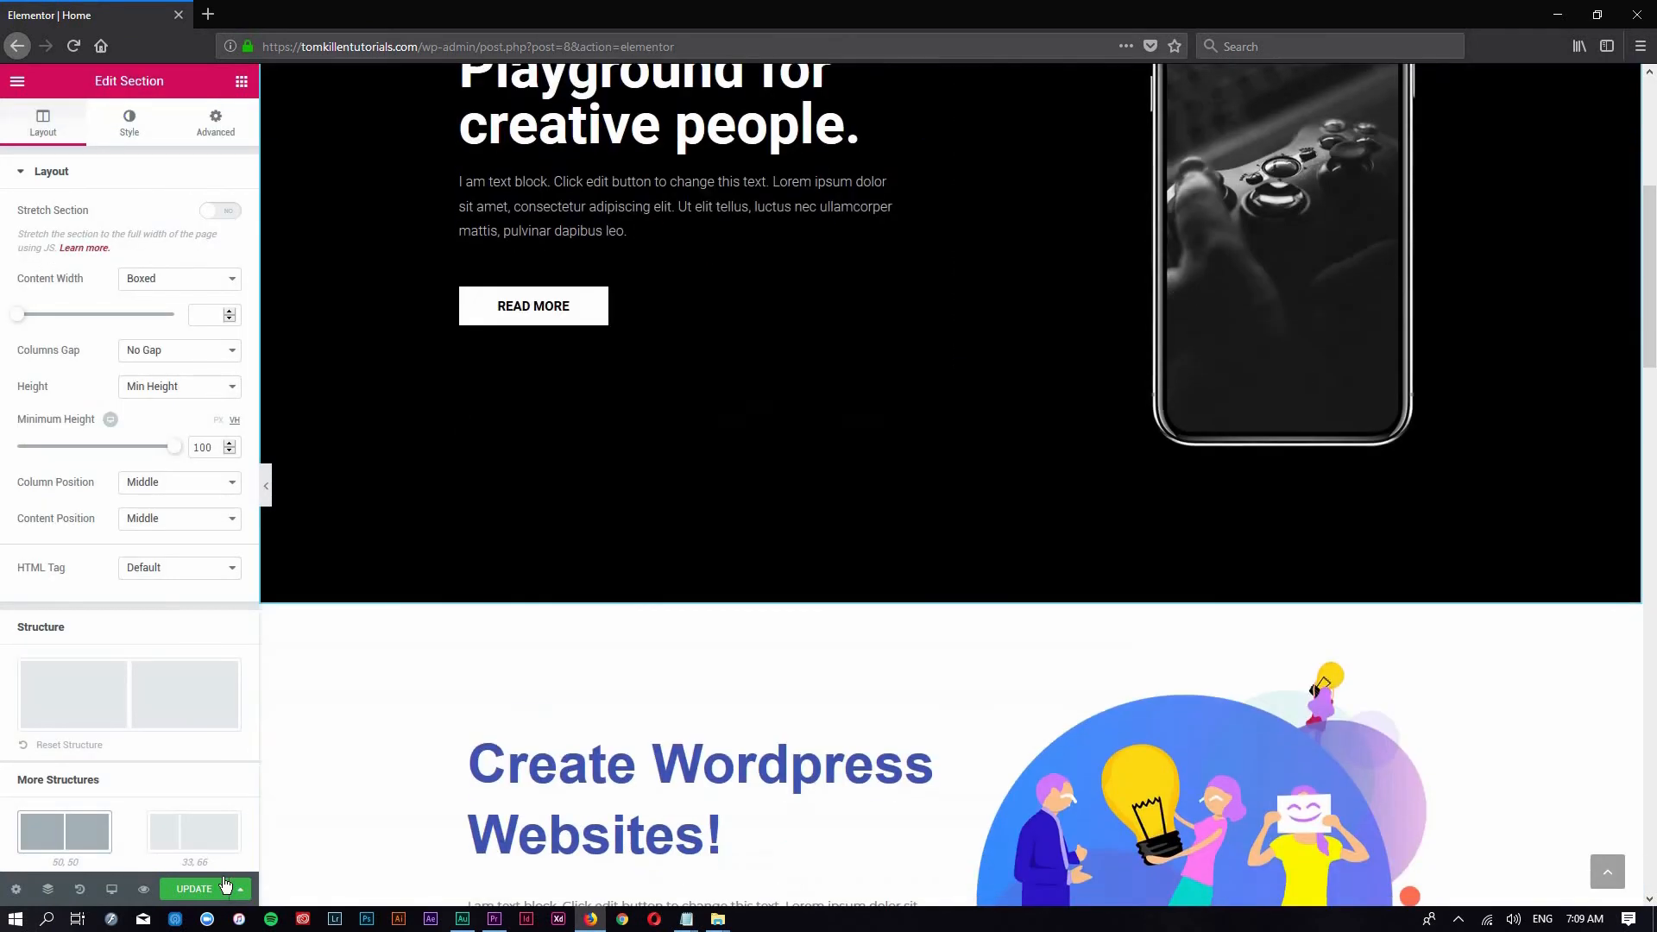
Update the home page and review it from top to bottom in the site preview
click(223, 886)
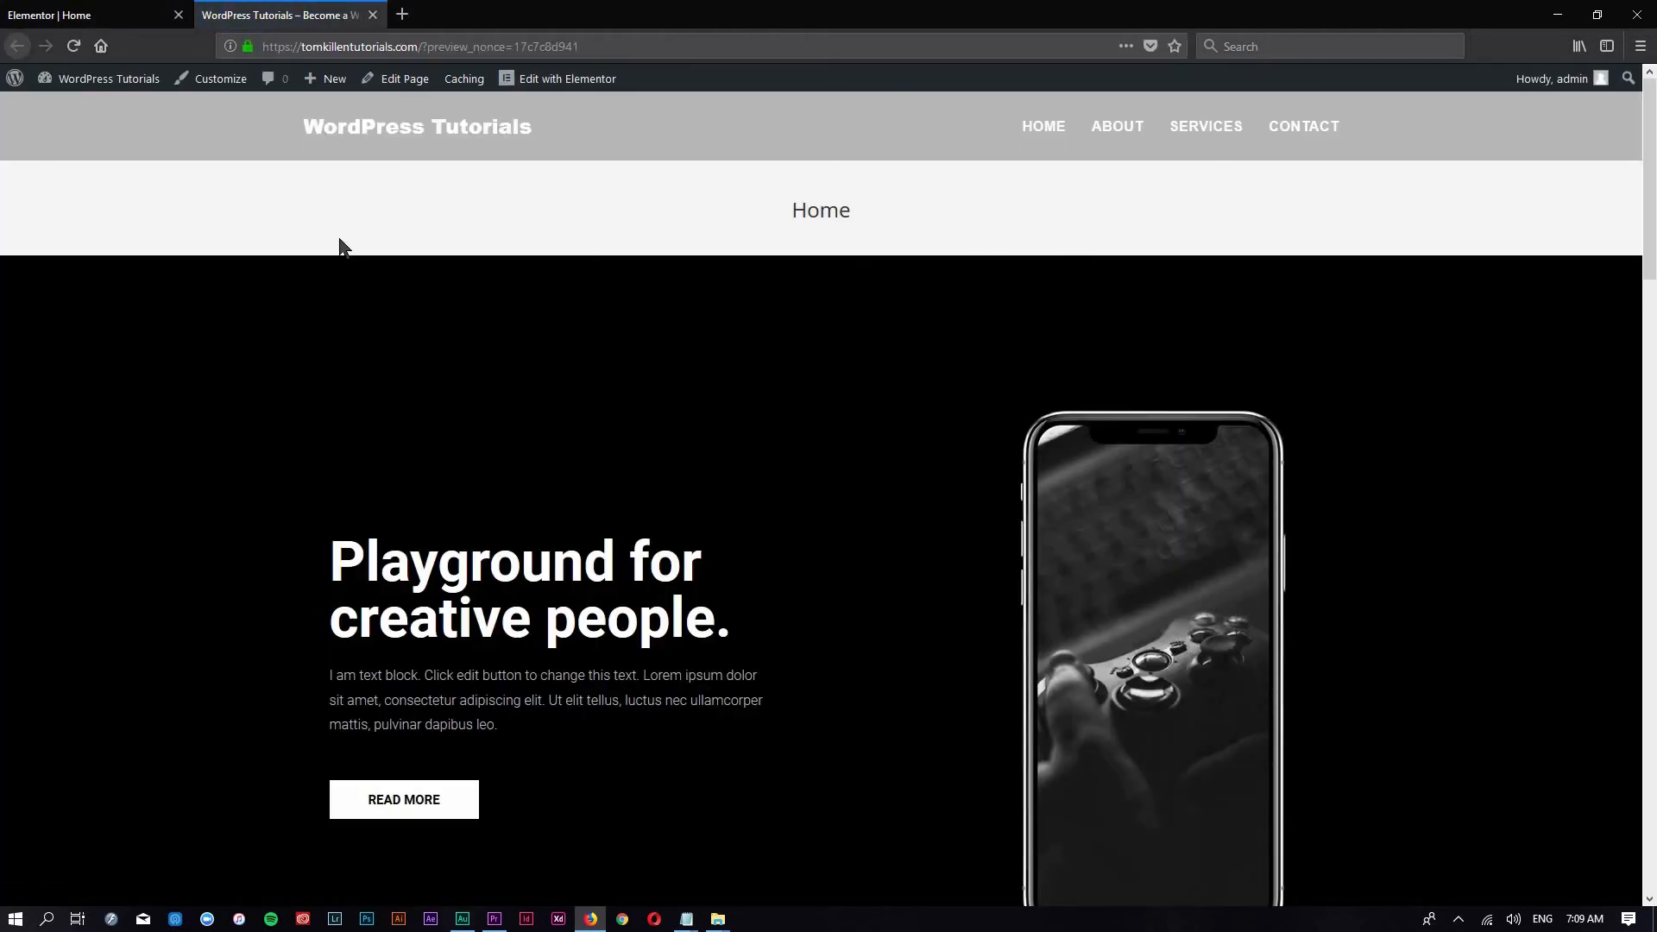
scroll(915, 303, down, 20)
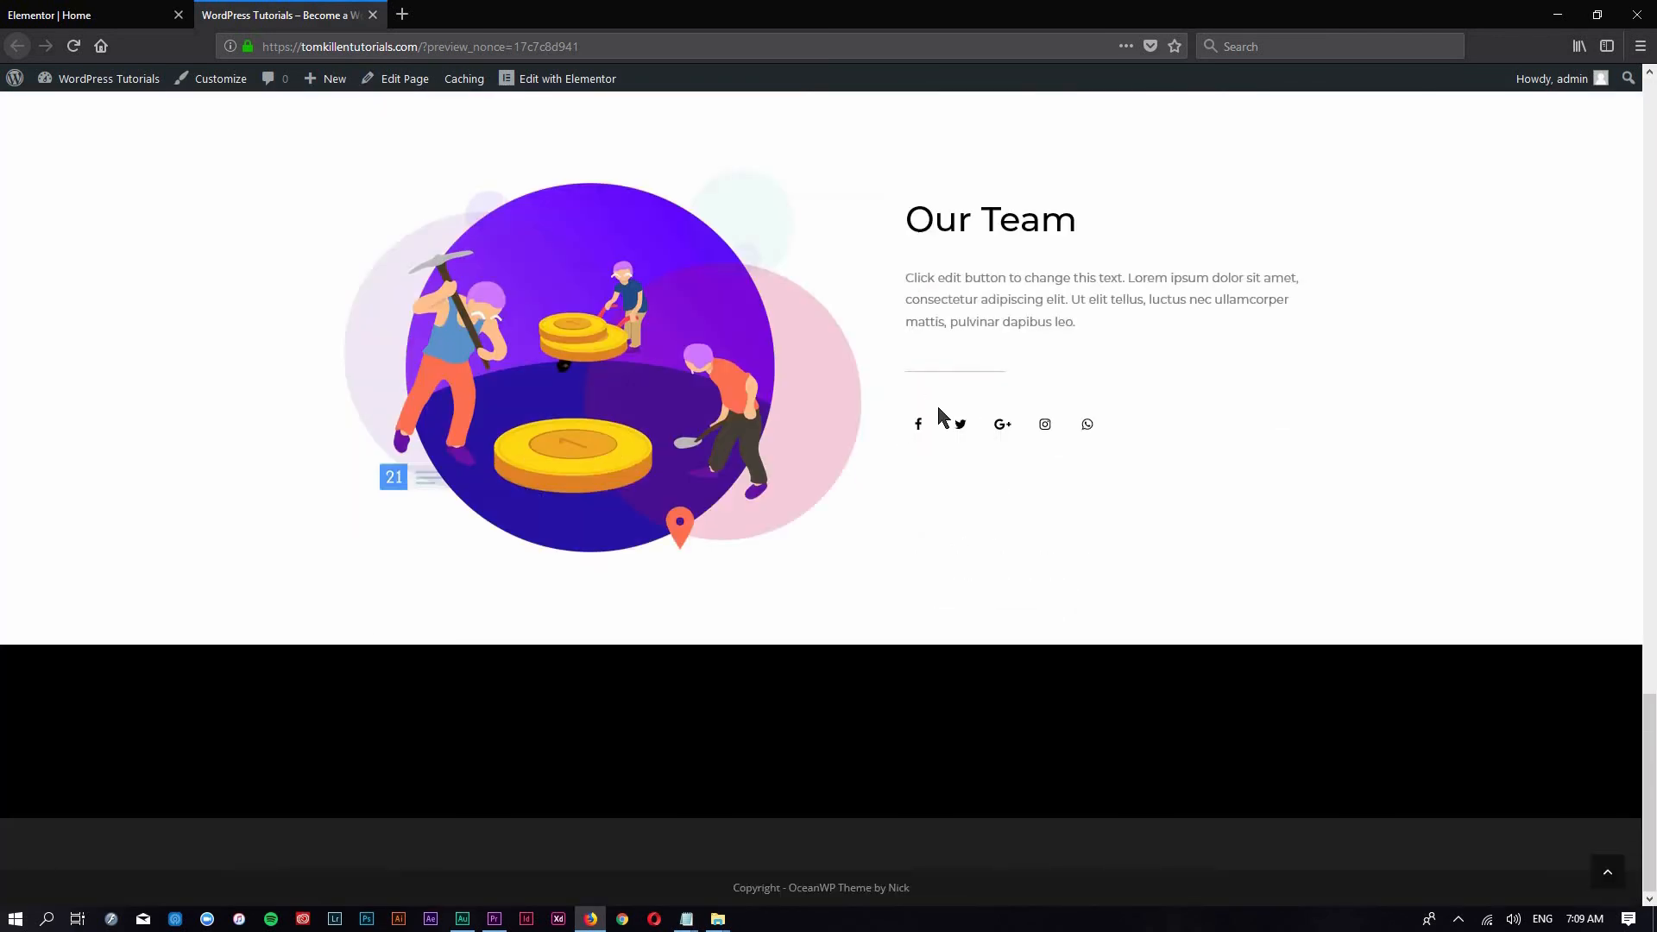
scroll(943, 414, up, 20)
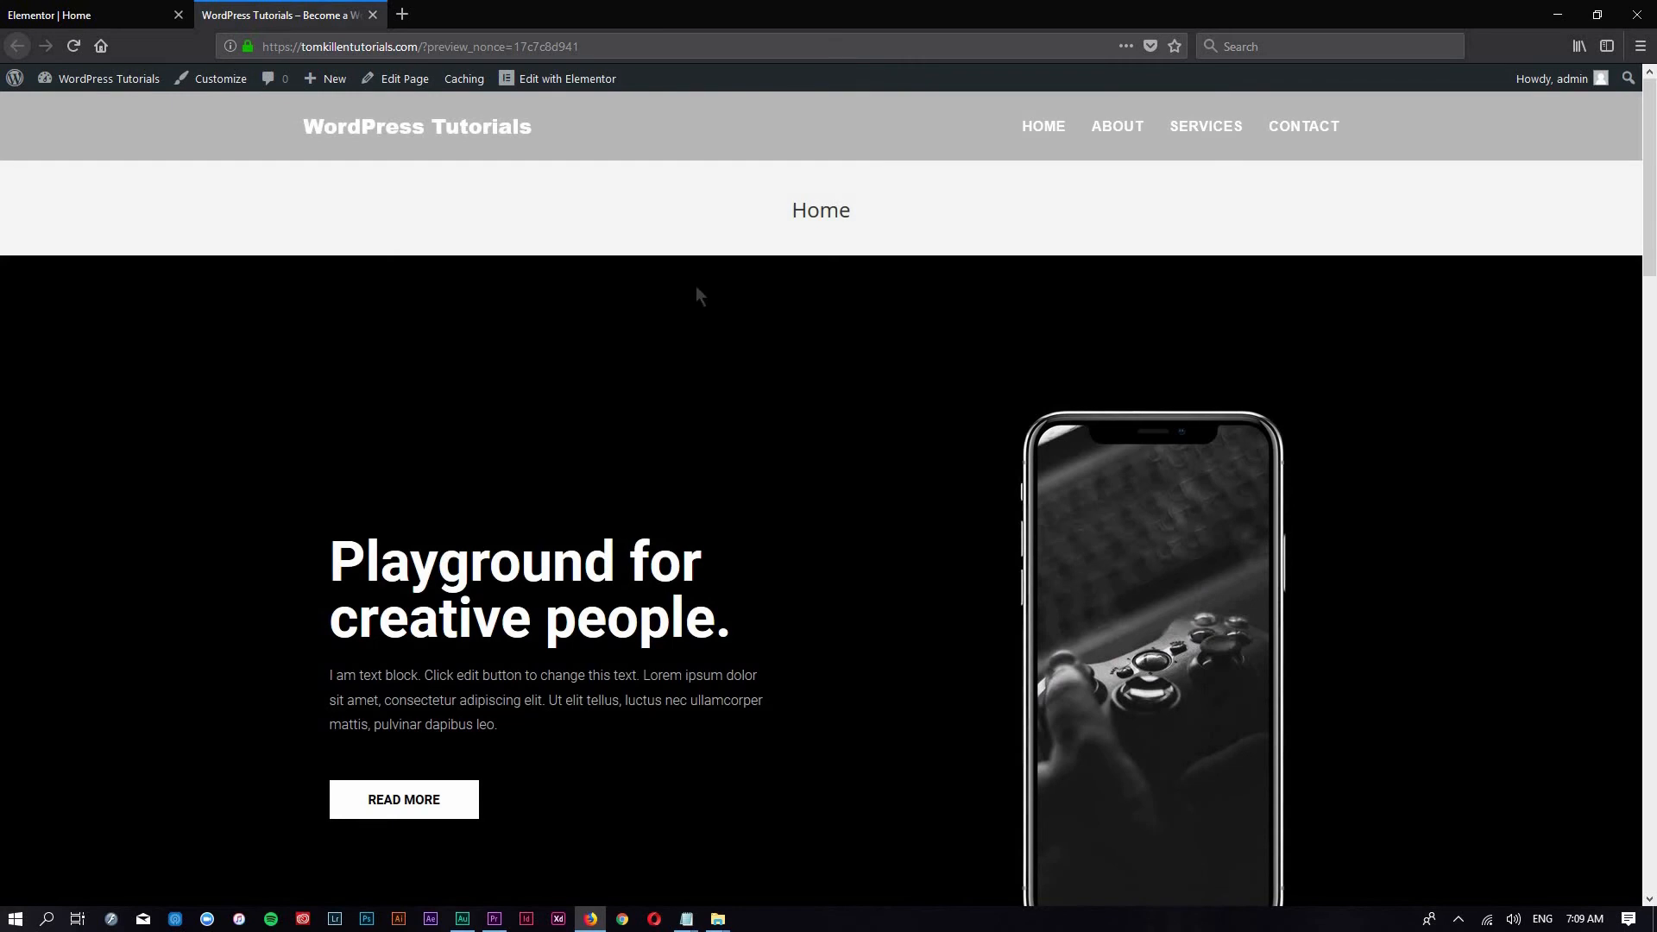
Open the Home page's WordPress edit screen in a new browser tab and go to its OceanWP Settings
right_click(391, 86)
click(423, 99)
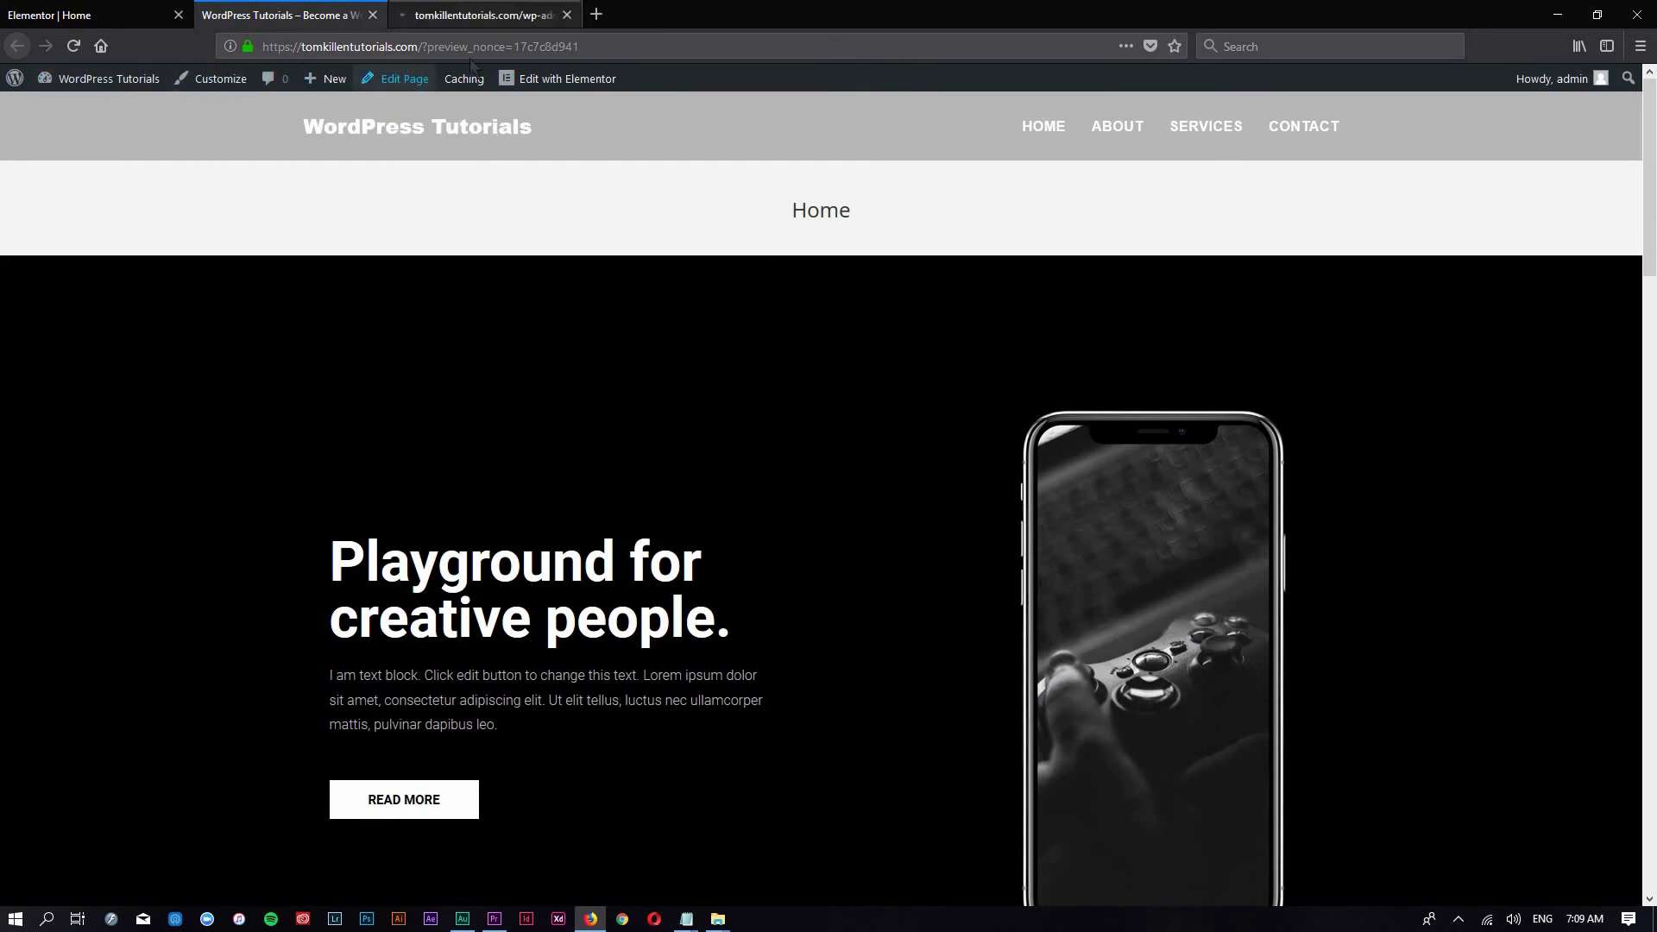
click(216, 13)
click(451, 11)
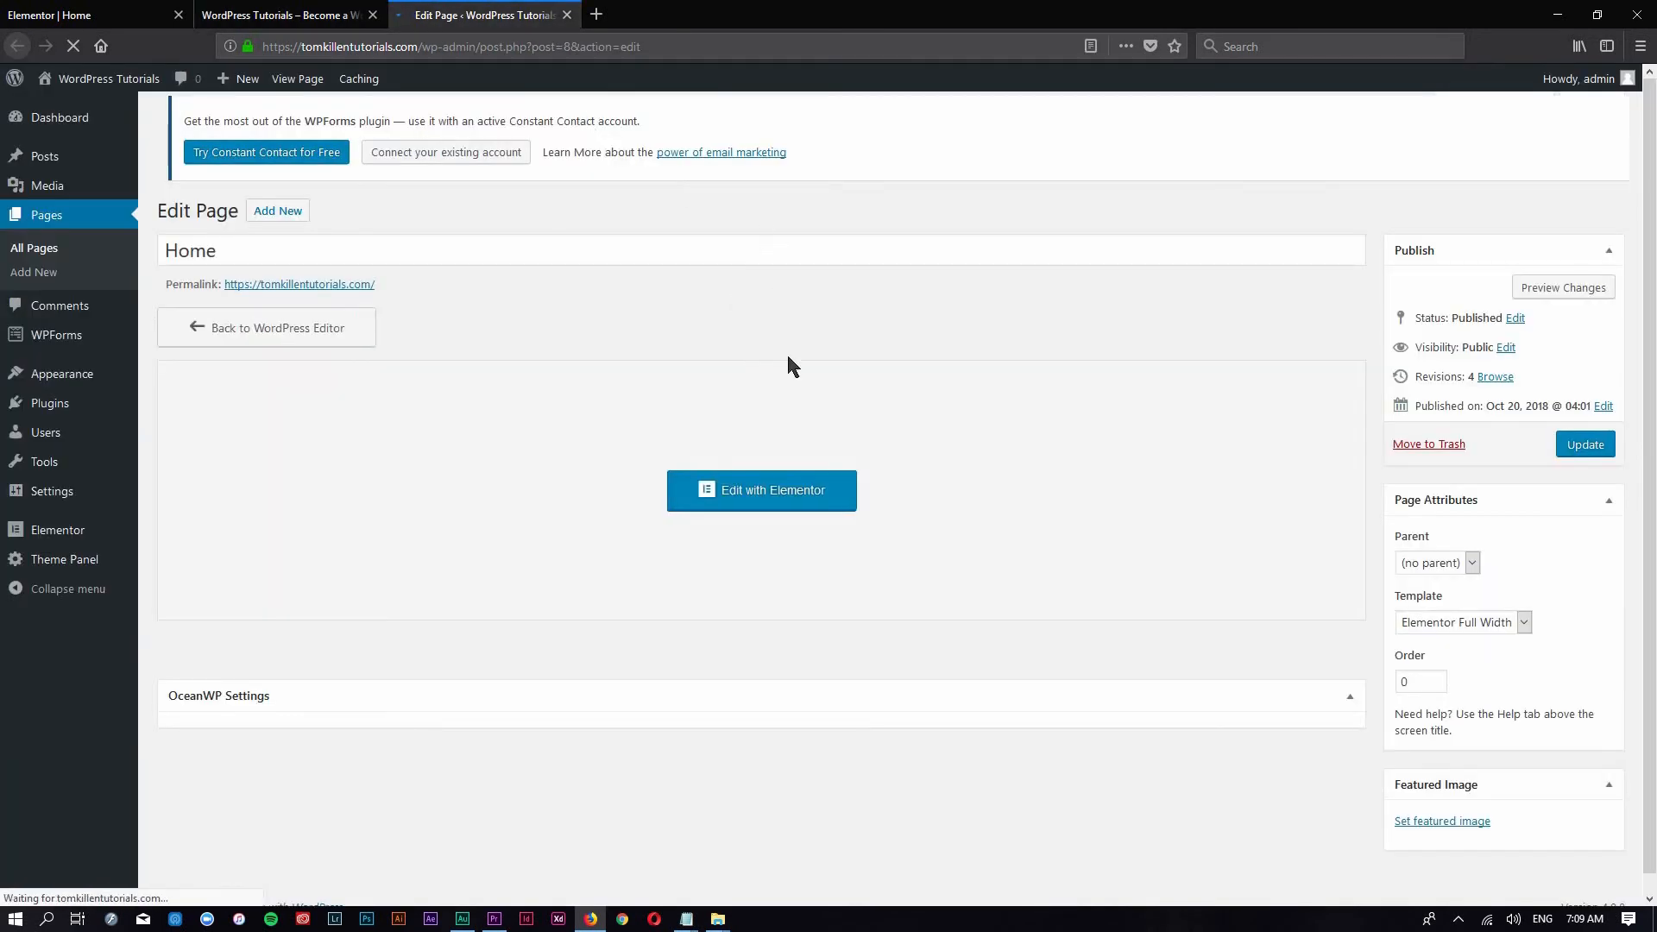
scroll(418, 428, down, 3)
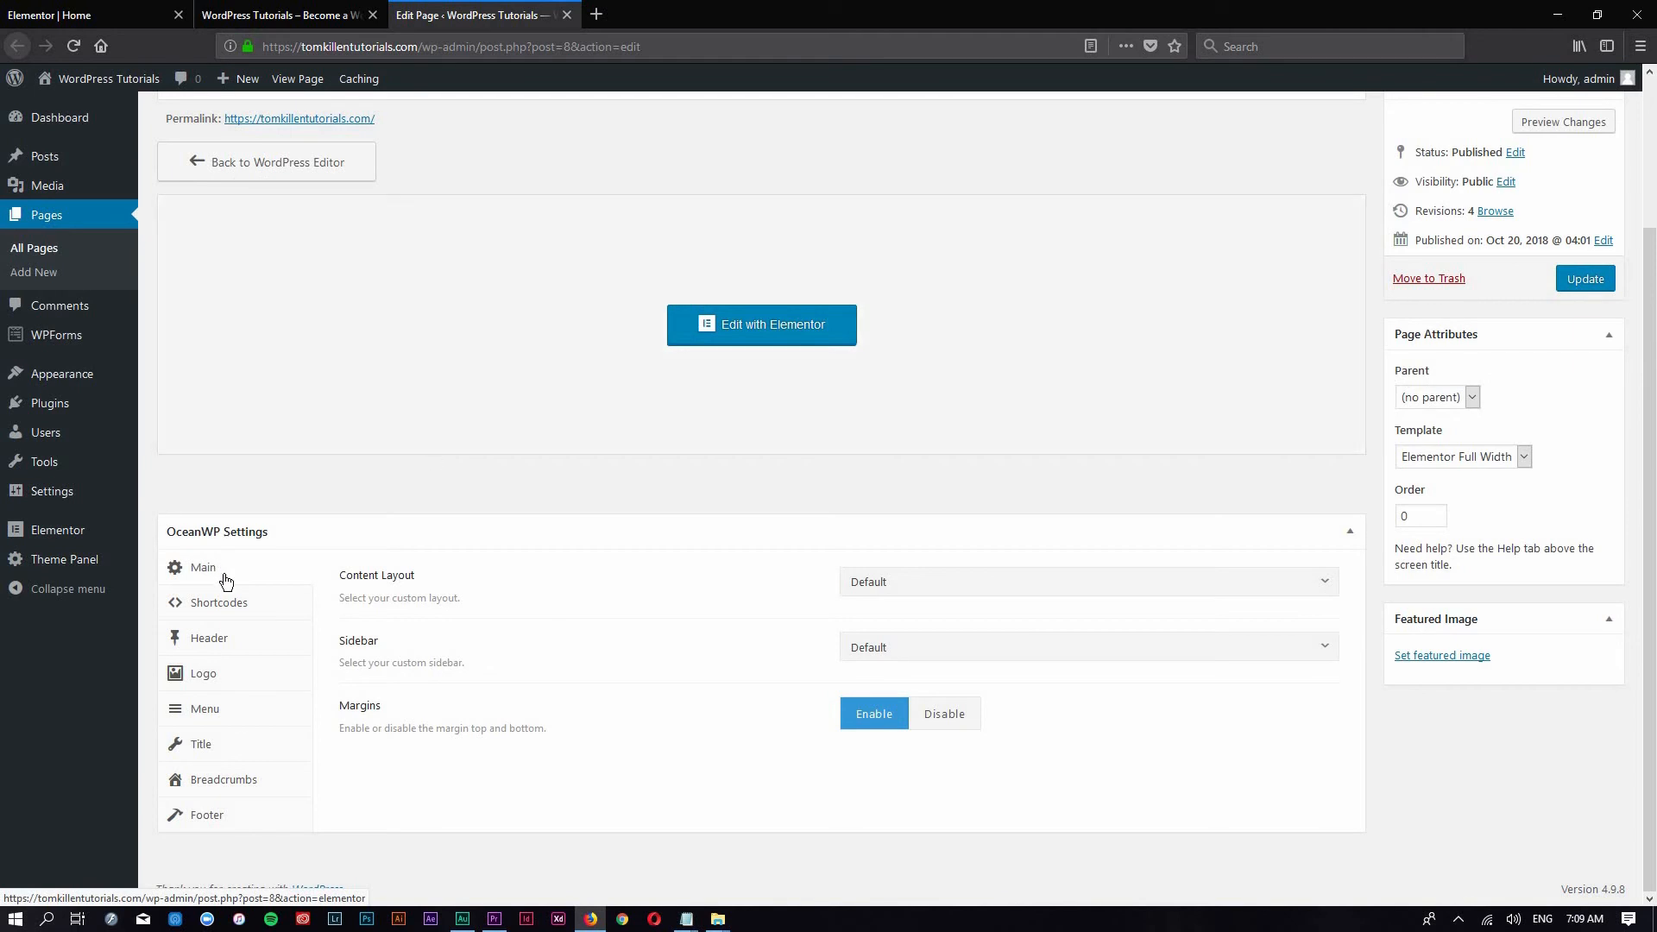
Disable the top bar, header, footer widgets area and copyright area in the page's OceanWP Settings
click(240, 649)
click(1015, 584)
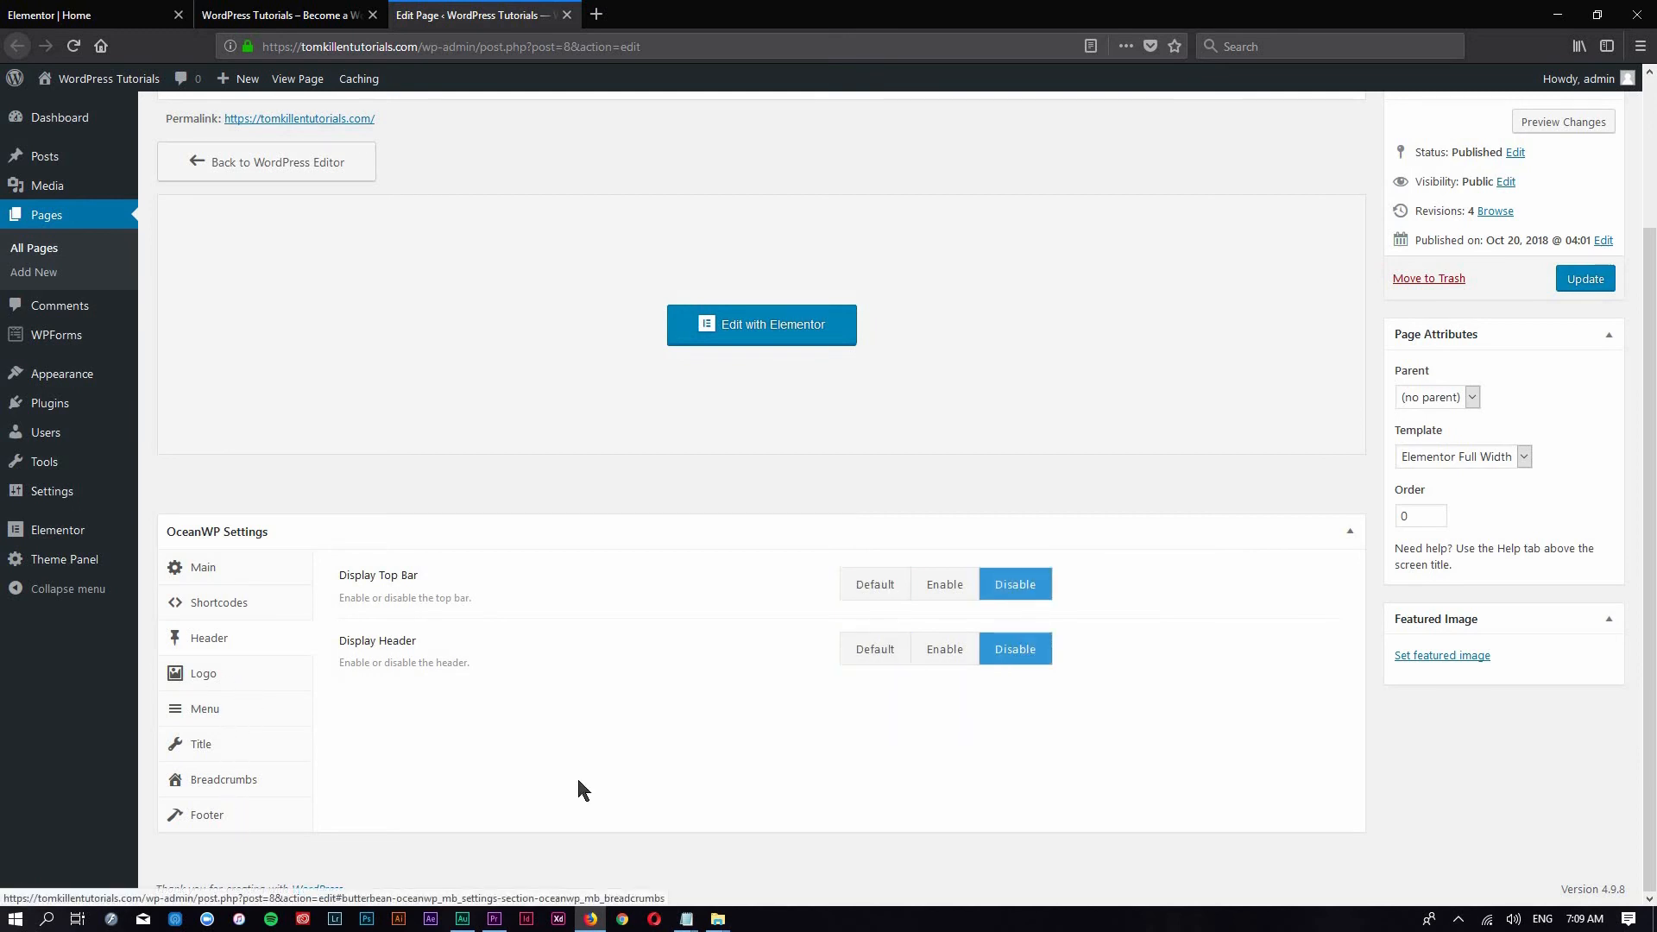
click(231, 819)
click(1014, 585)
click(1018, 649)
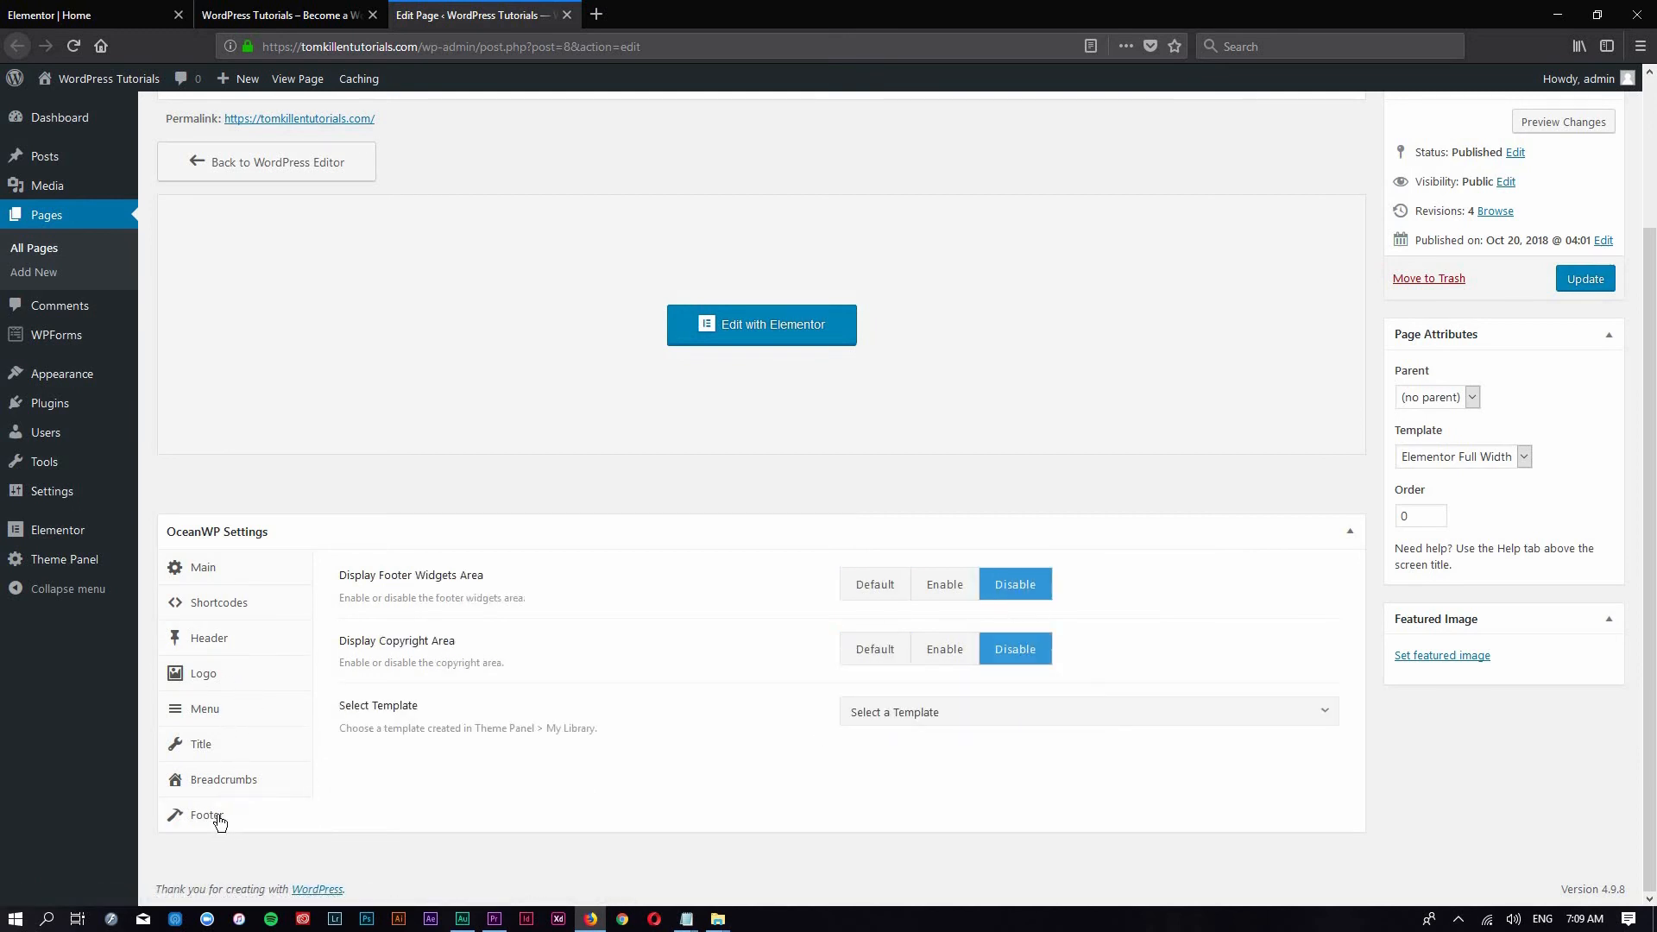
Disable the breadcrumbs and page title, update the page and check the result in the site preview
click(224, 780)
click(1015, 584)
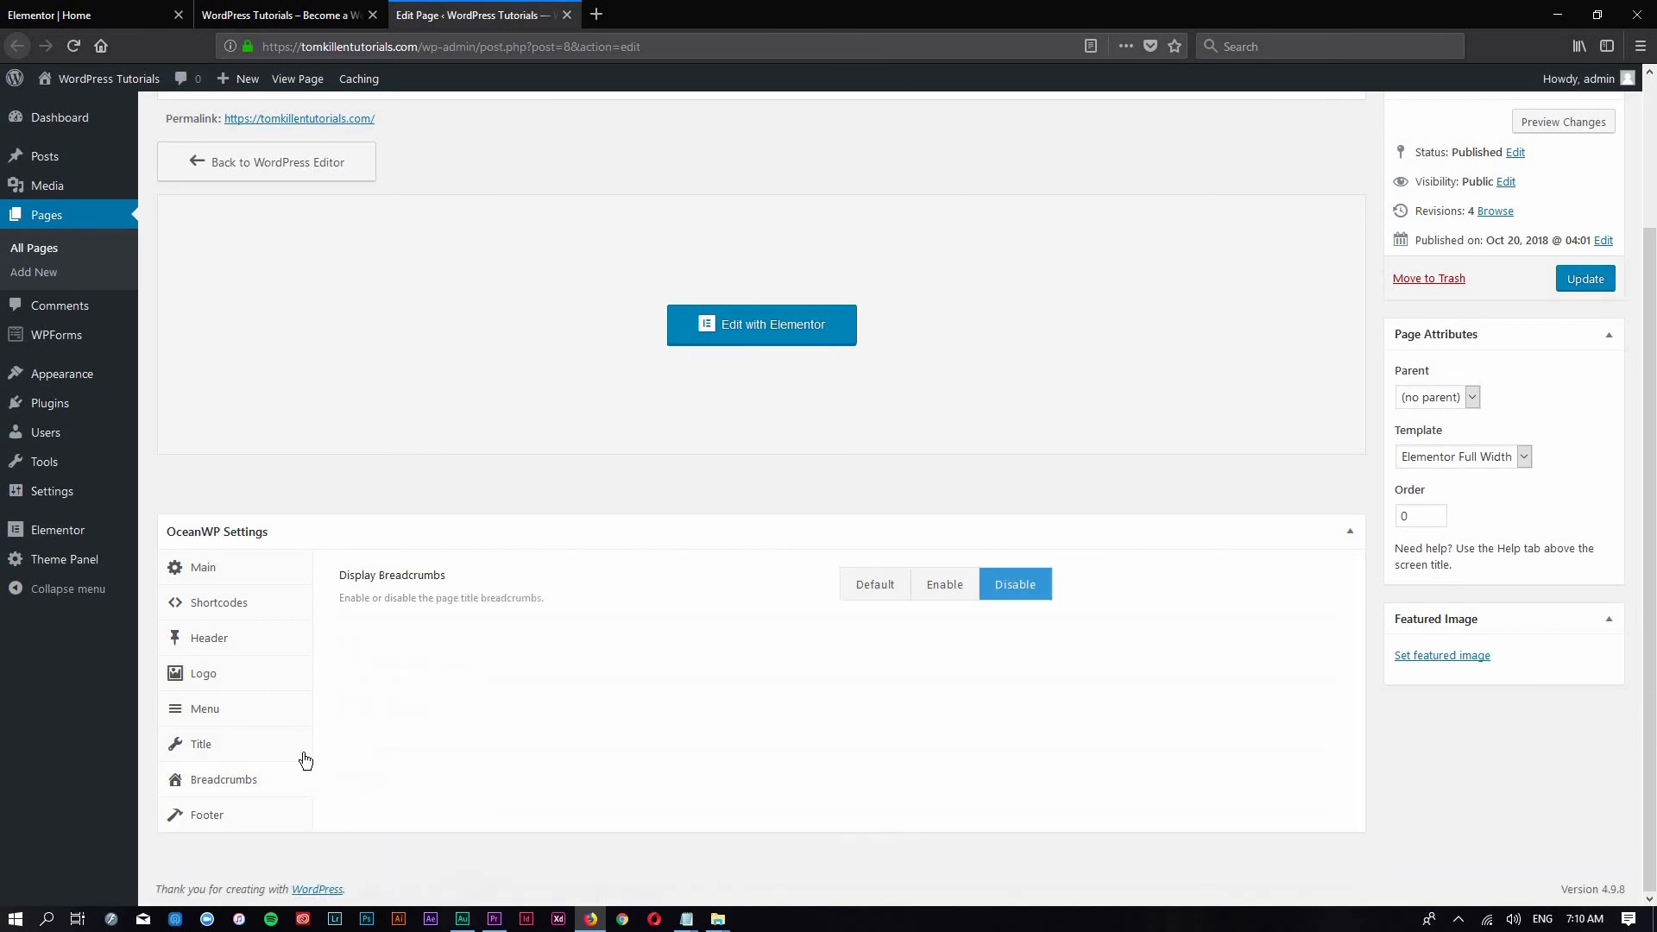
click(223, 757)
click(1015, 584)
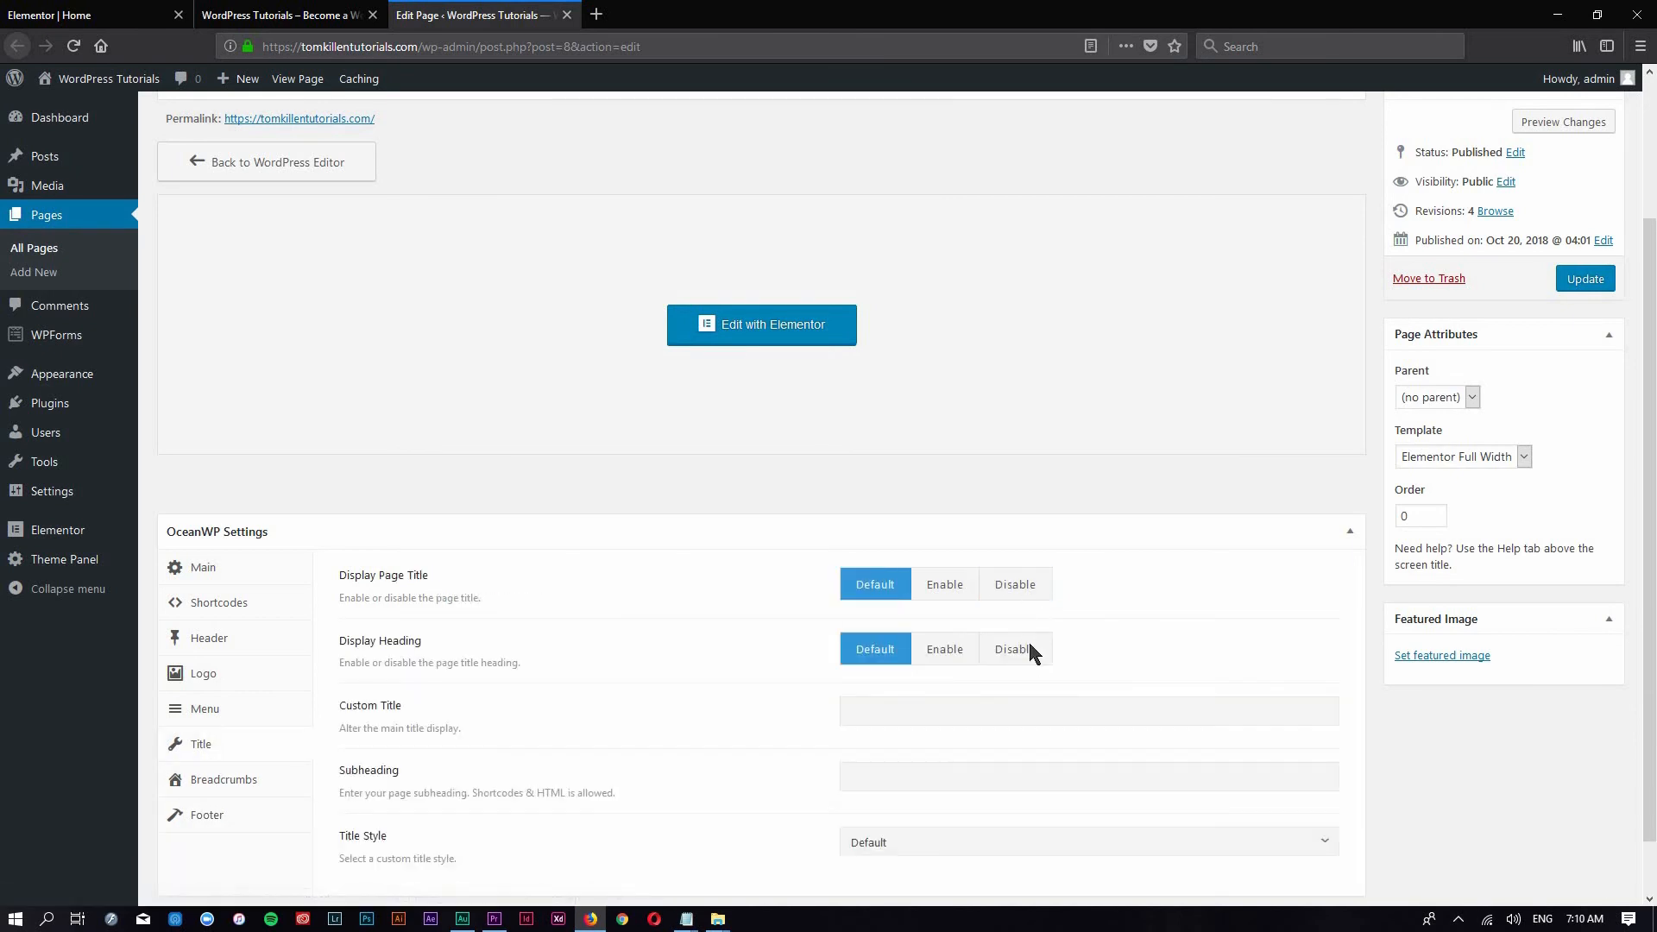
click(1584, 280)
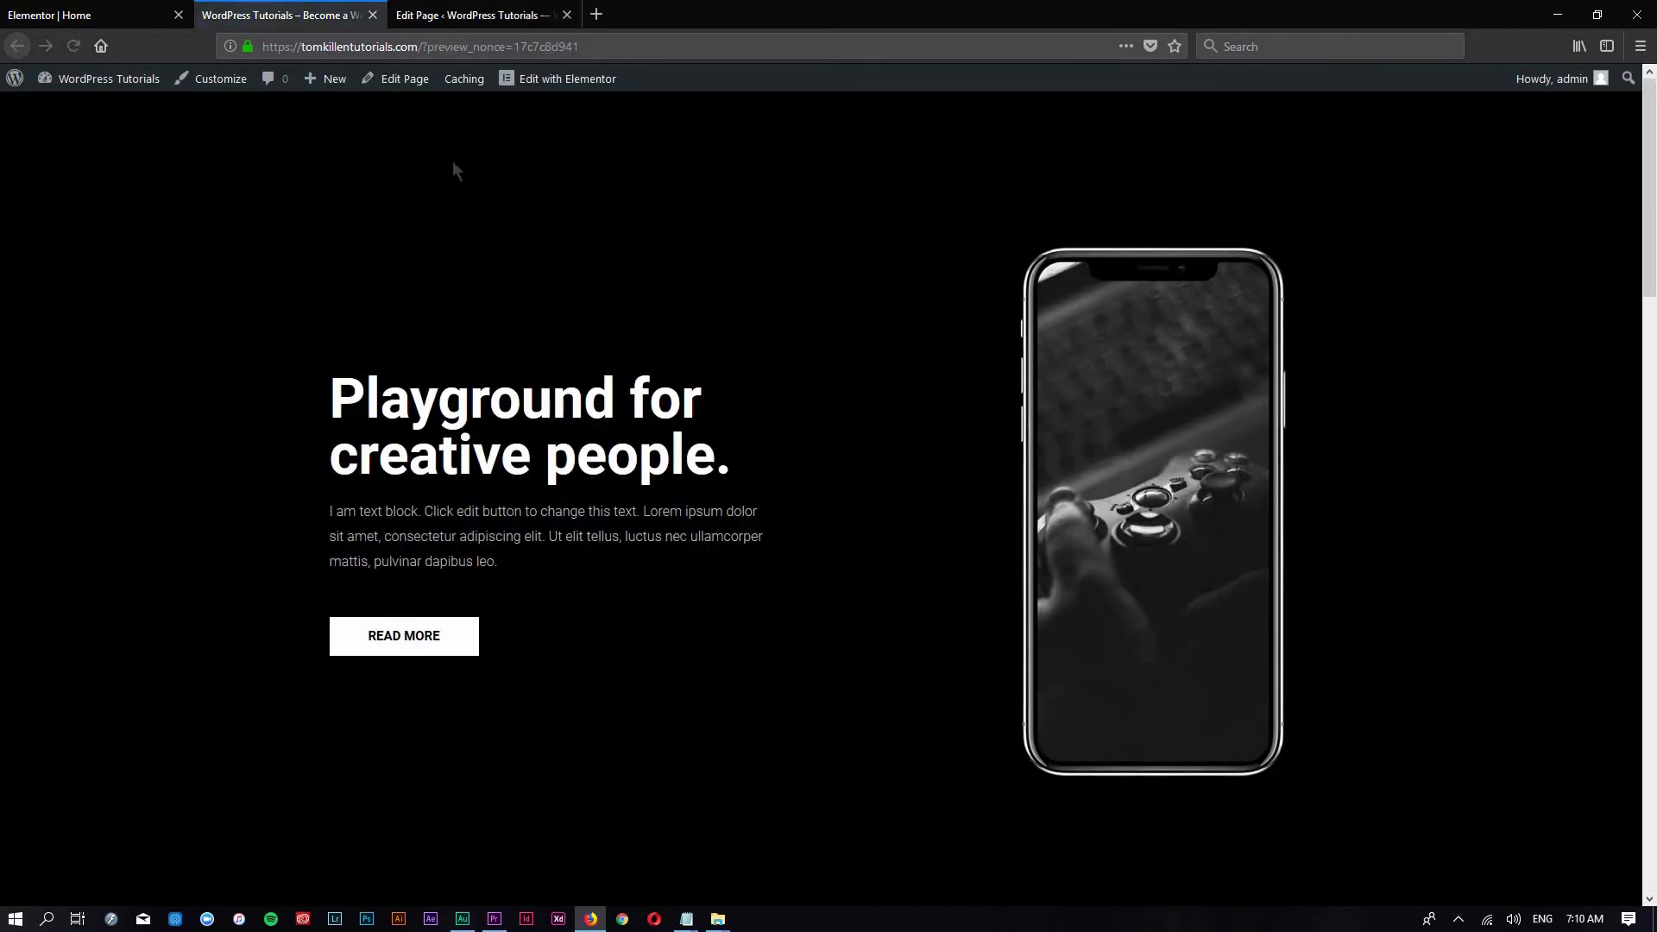
scroll(863, 130, down, 2)
scroll(1120, 105, up, 2)
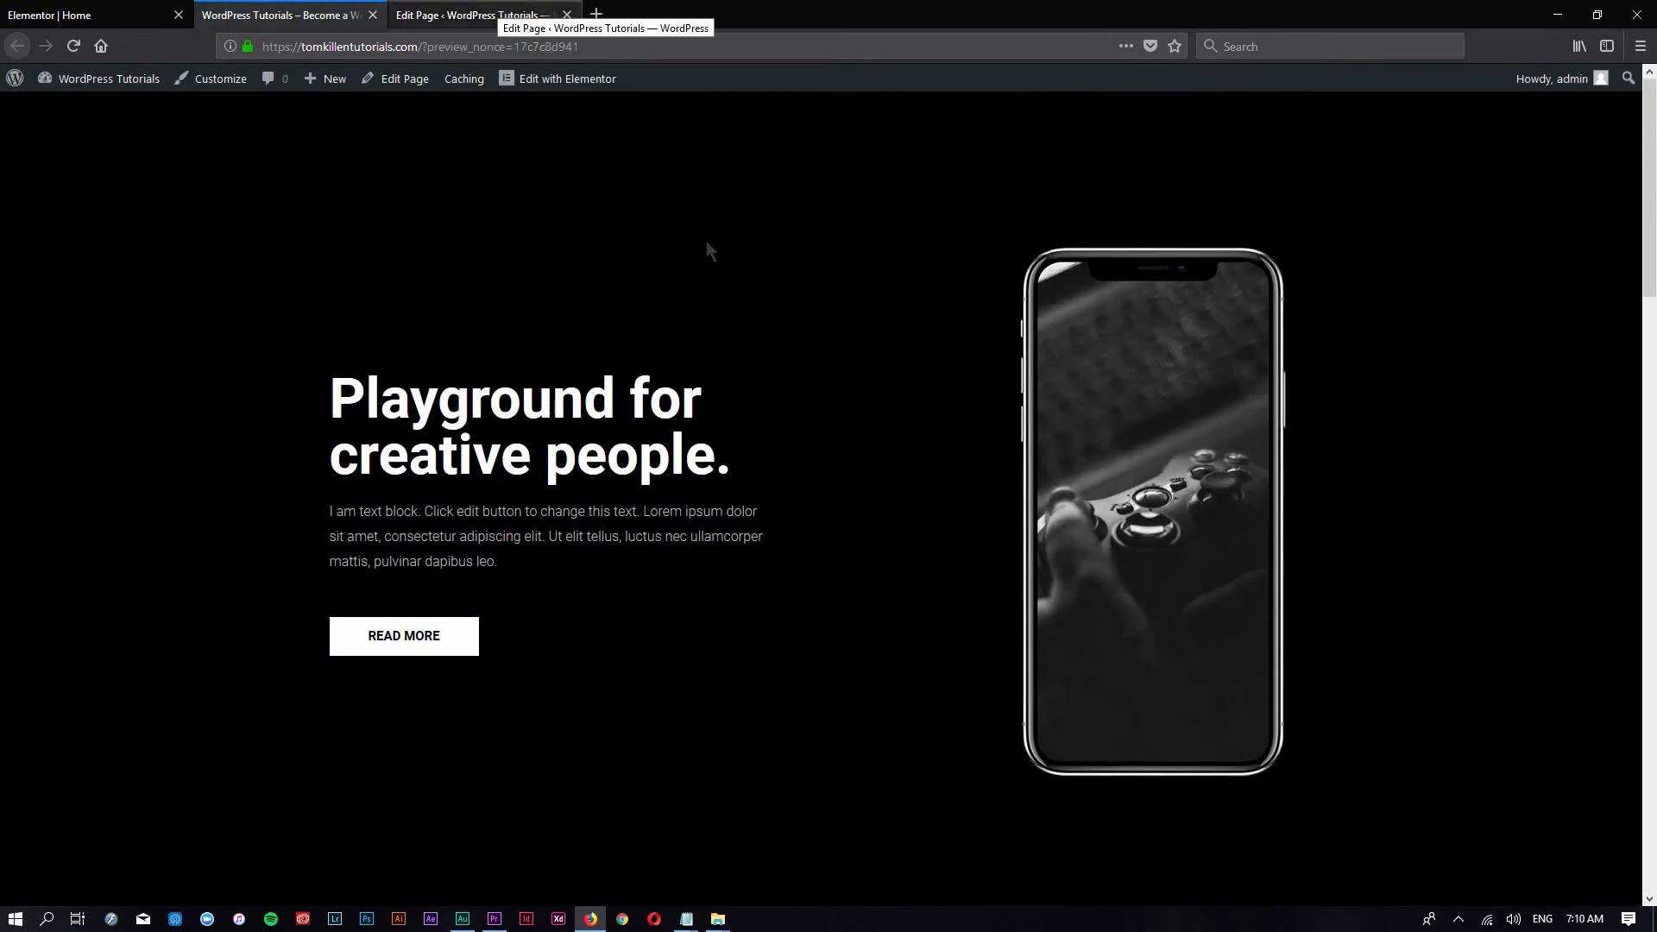
scroll(818, 261, down, 20)
scroll(817, 296, up, 20)
Set the page's Display Top Bar and Display Header options back to Default, update it and check the preview
click(508, 15)
scroll(390, 510, down, 3)
click(201, 745)
click(207, 639)
click(868, 585)
click(868, 651)
click(1588, 285)
click(337, 16)
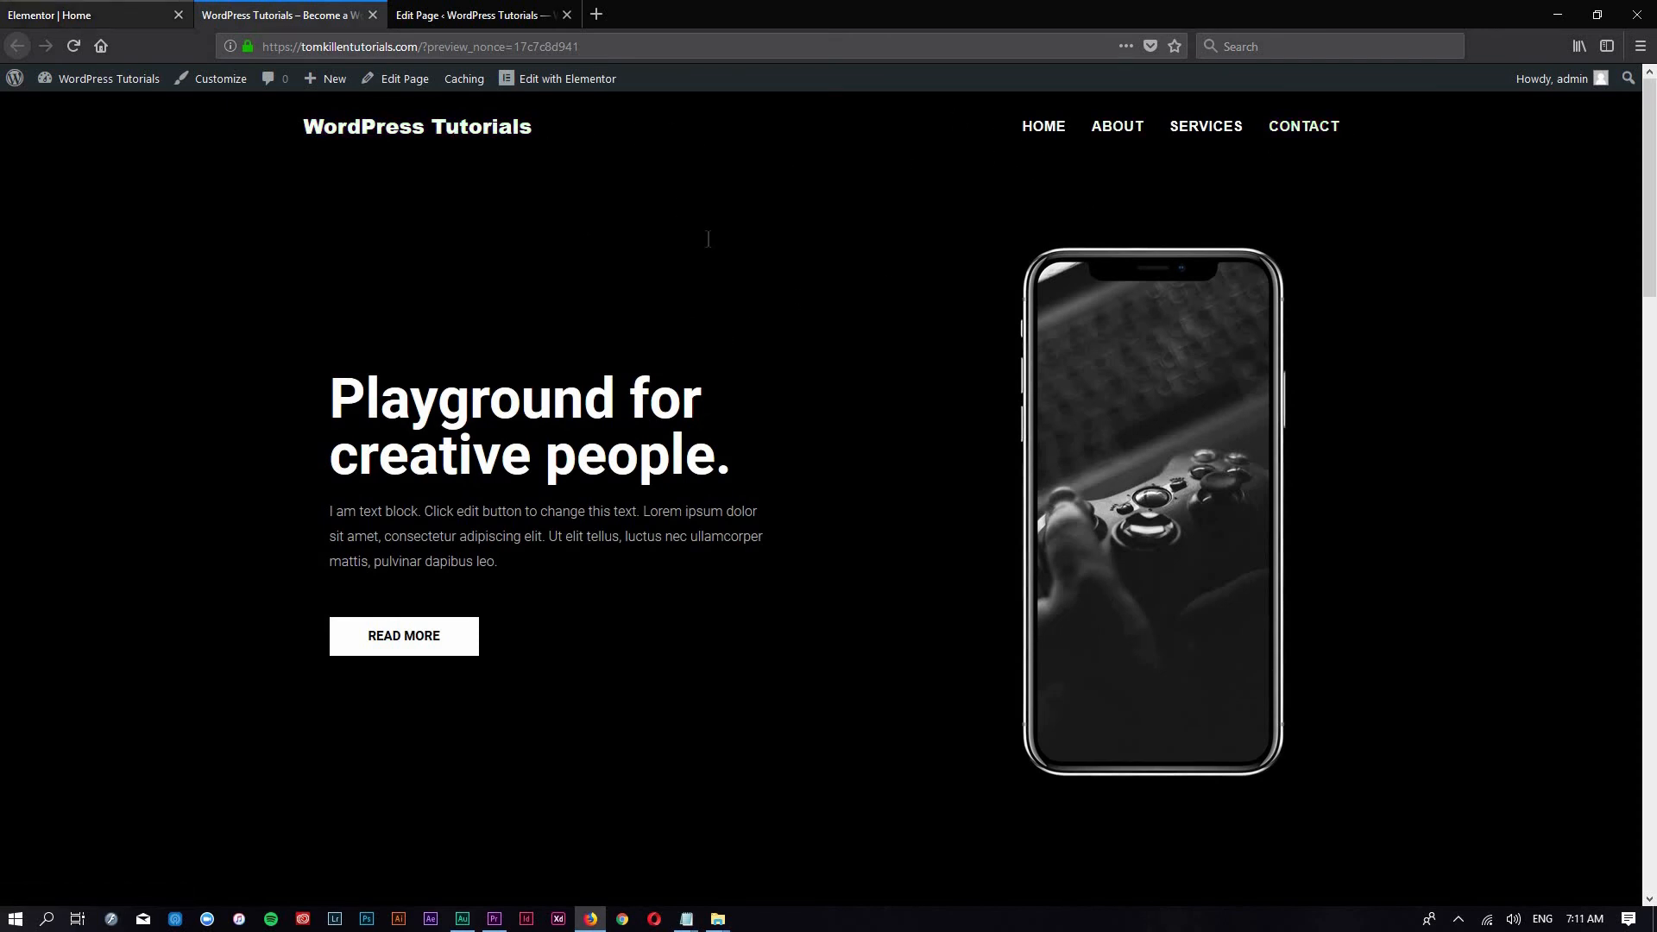
Return to the Elementor editor, turn on Stretch Section for the hero section and show its background style settings
click(86, 15)
scroll(844, 440, up, 4)
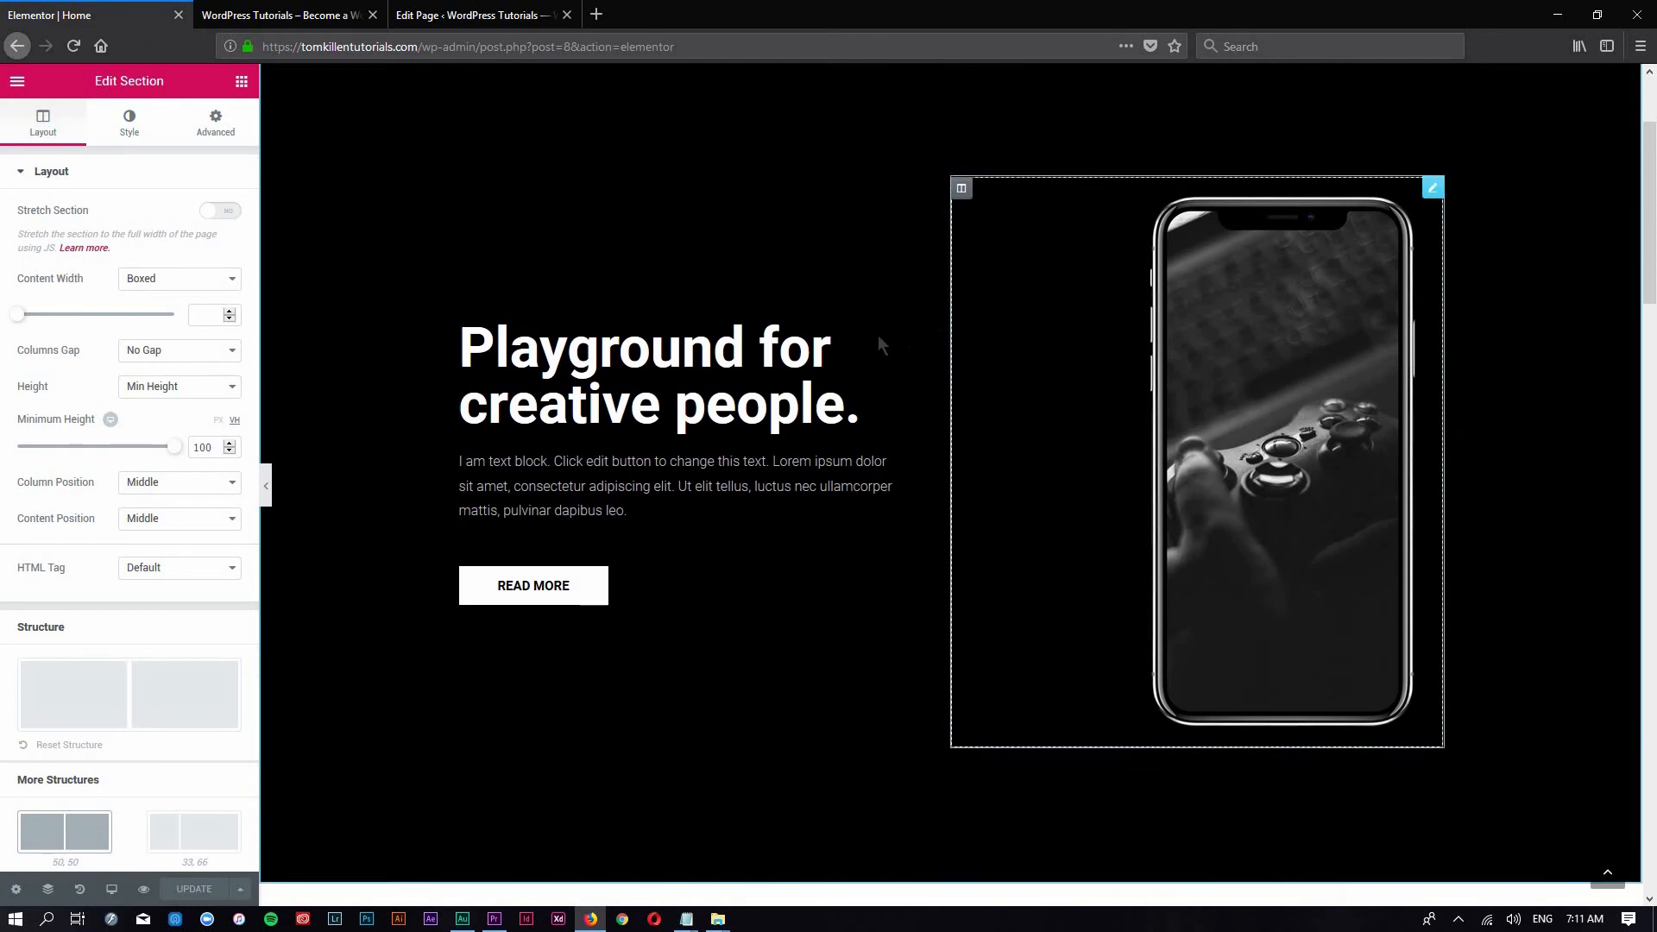
click(952, 225)
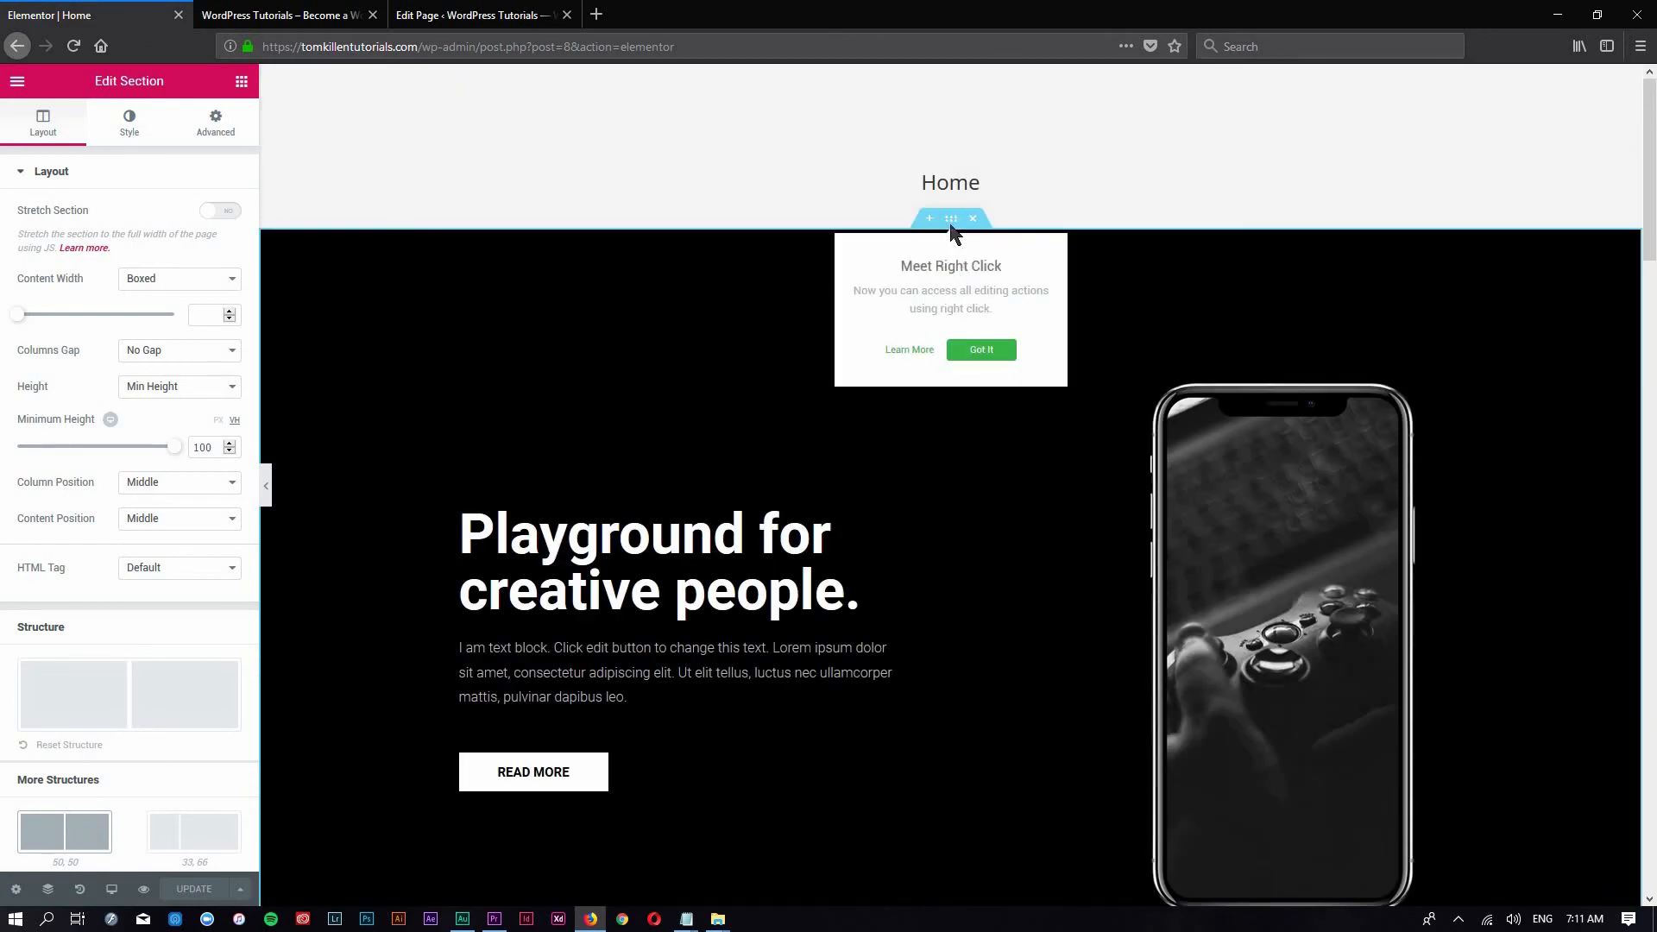
click(983, 351)
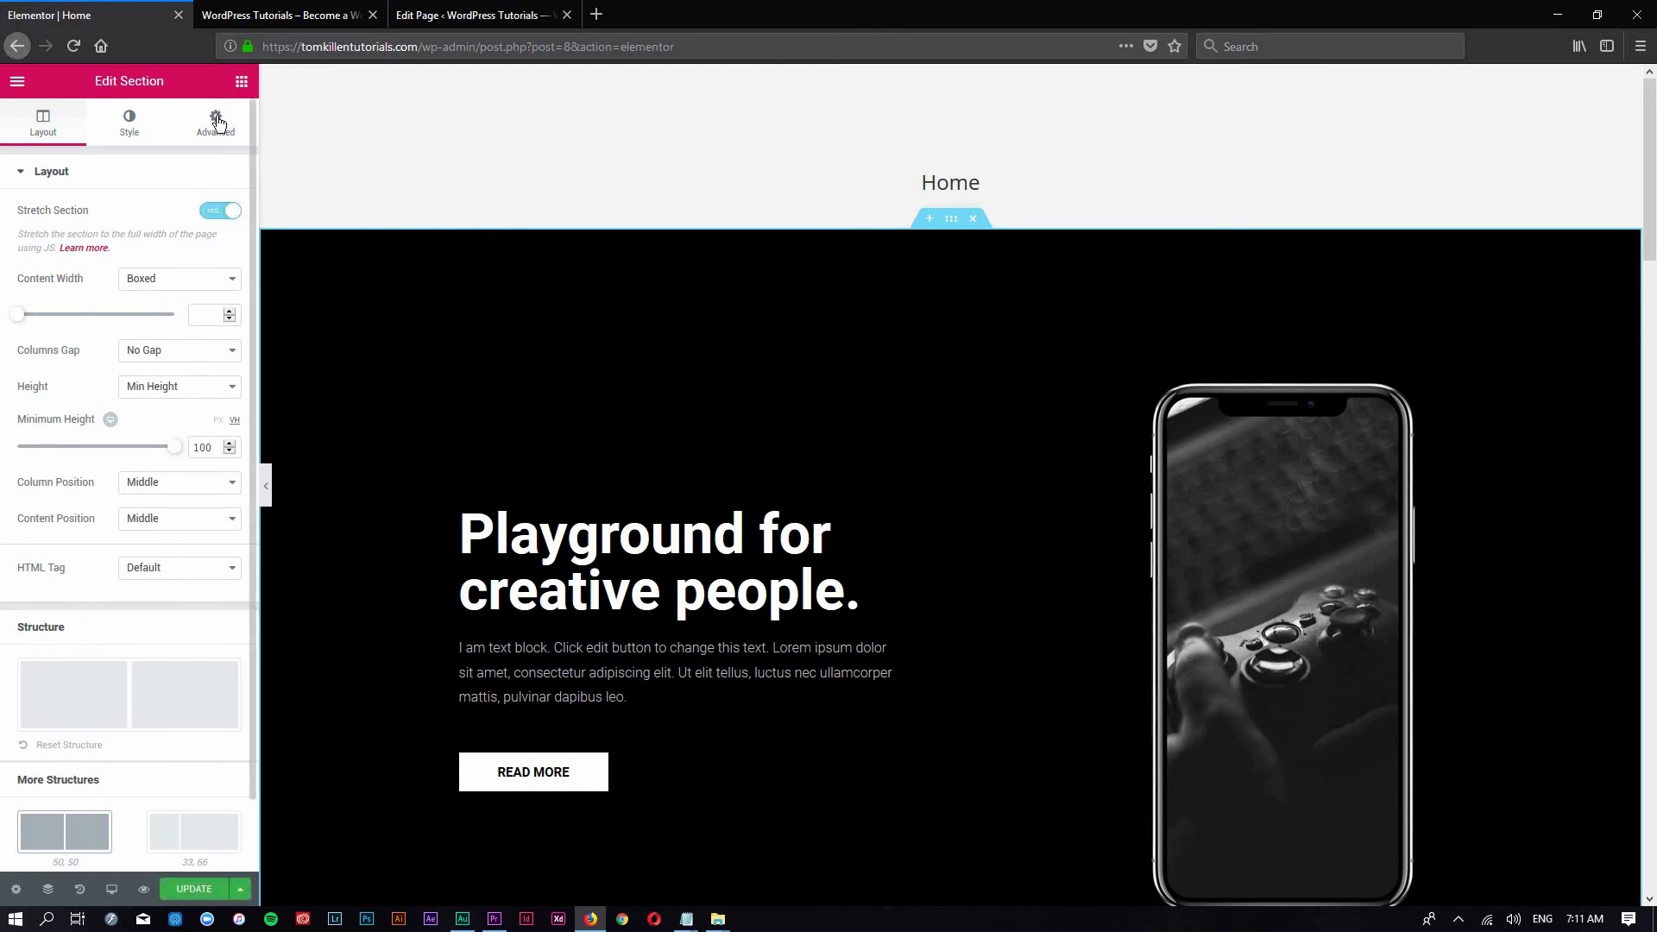
click(217, 123)
click(128, 118)
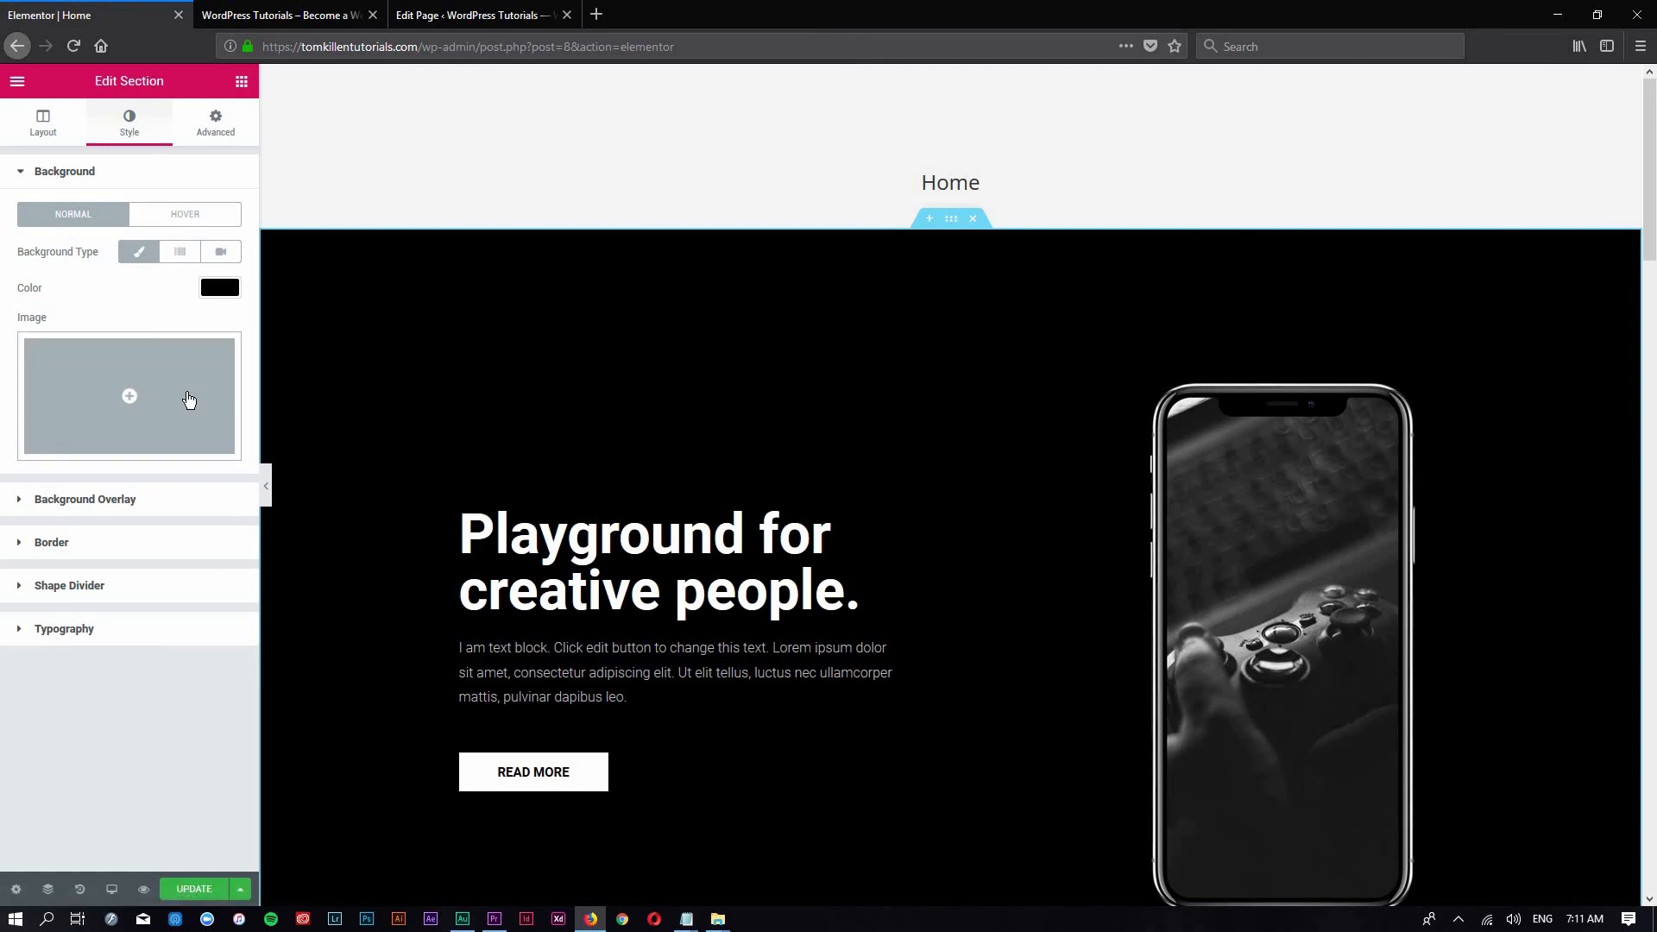
Open pixabay.com in a new tab, search for "landscapes" and browse the photo results for a background image
click(597, 15)
text(pixabay.com)
key(Return)
click(606, 310)
text(landscapes)
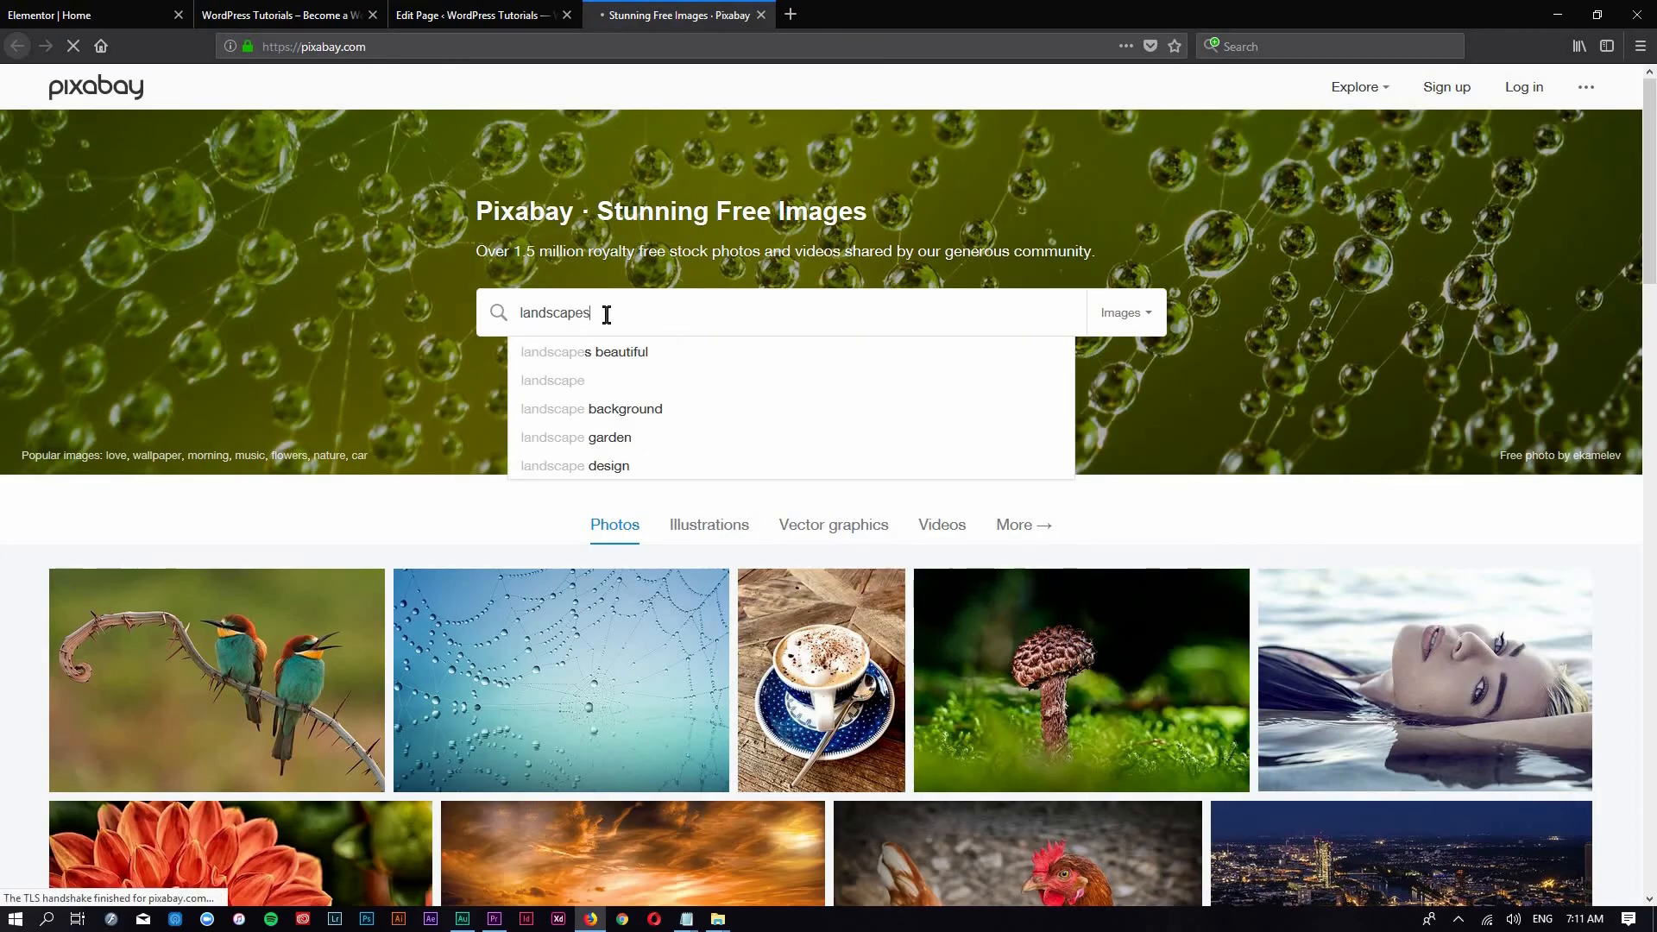
key(Return)
scroll(1260, 319, down, 15)
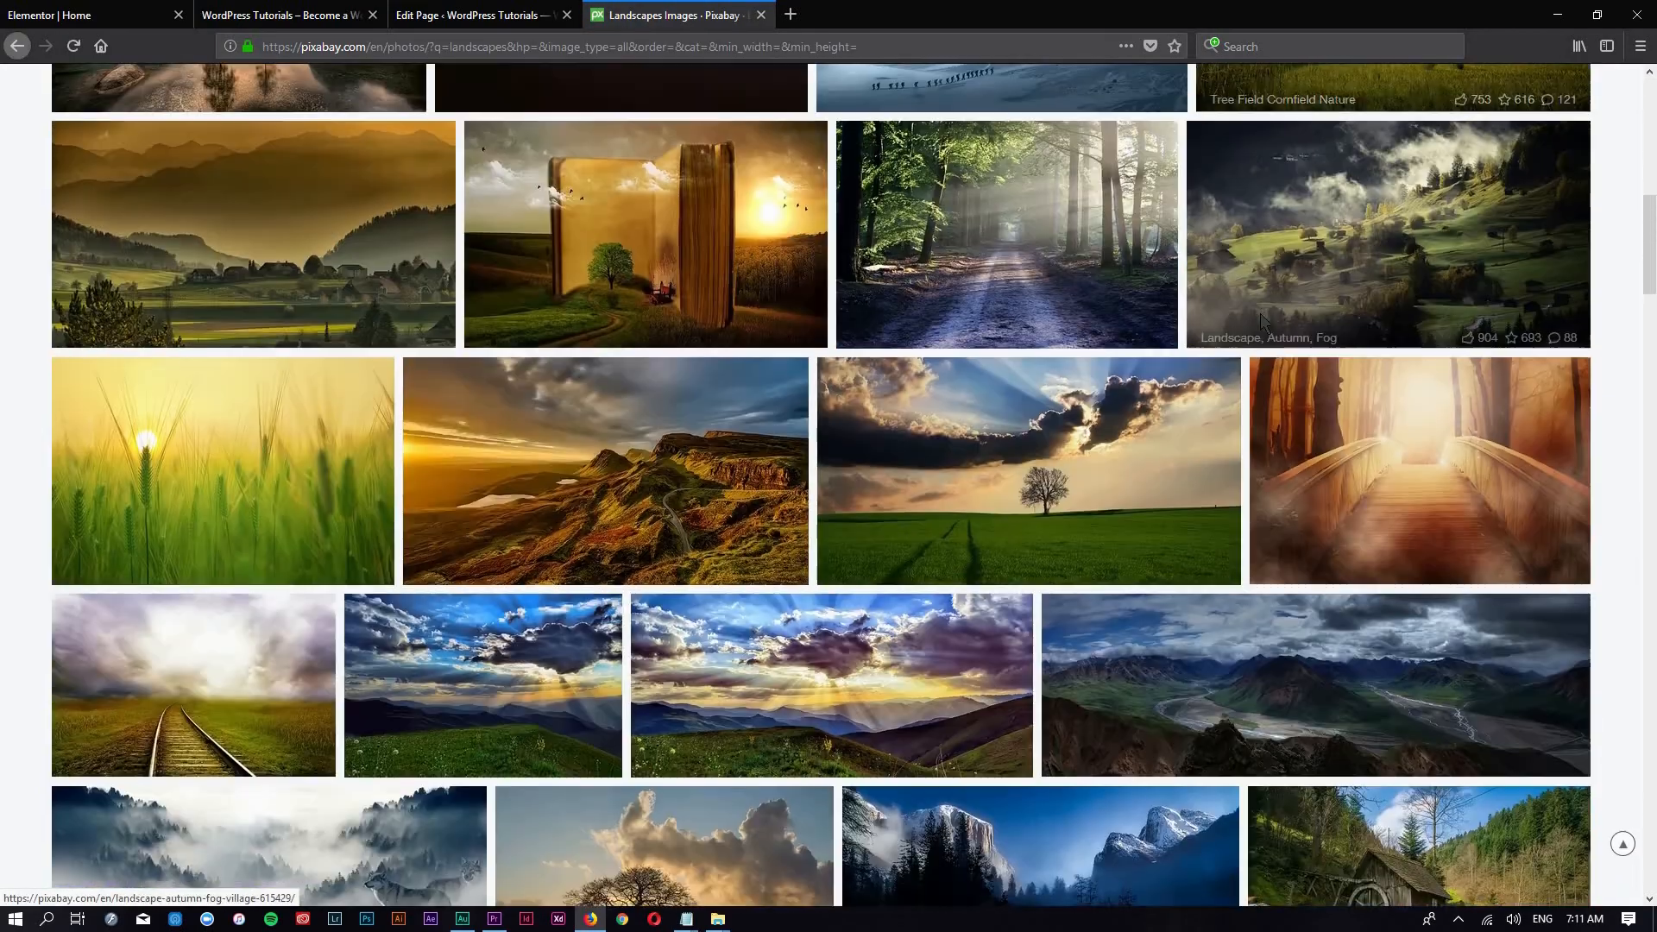
scroll(1260, 321, down, 15)
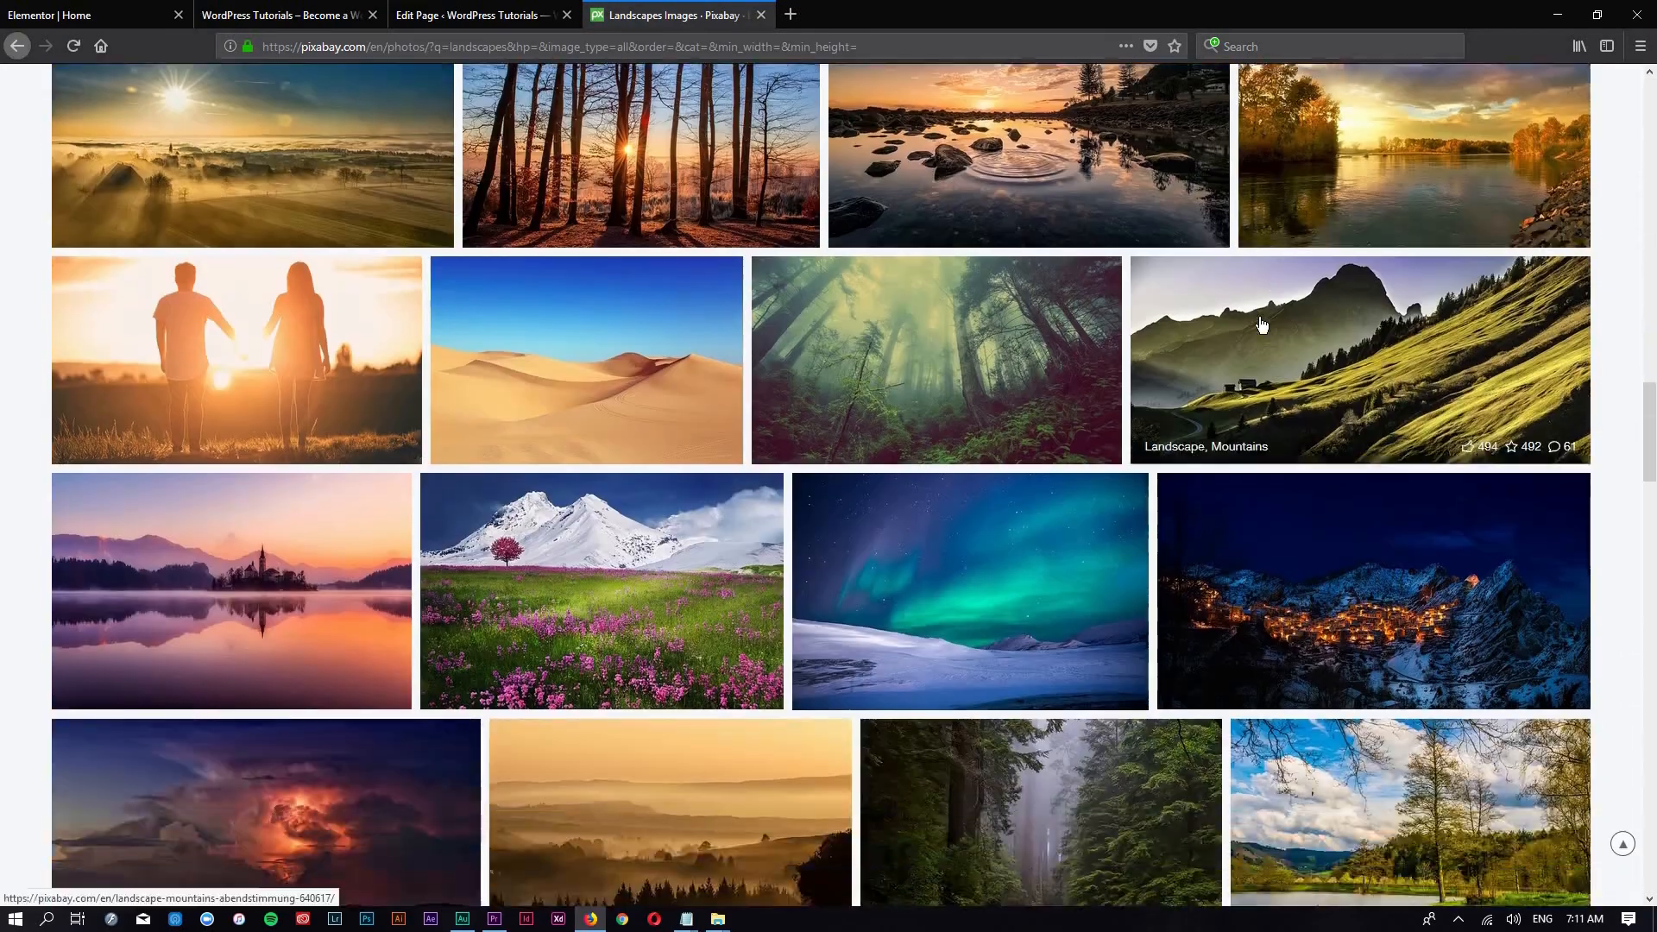
scroll(1260, 324, down, 5)
scroll(1125, 454, up, 5)
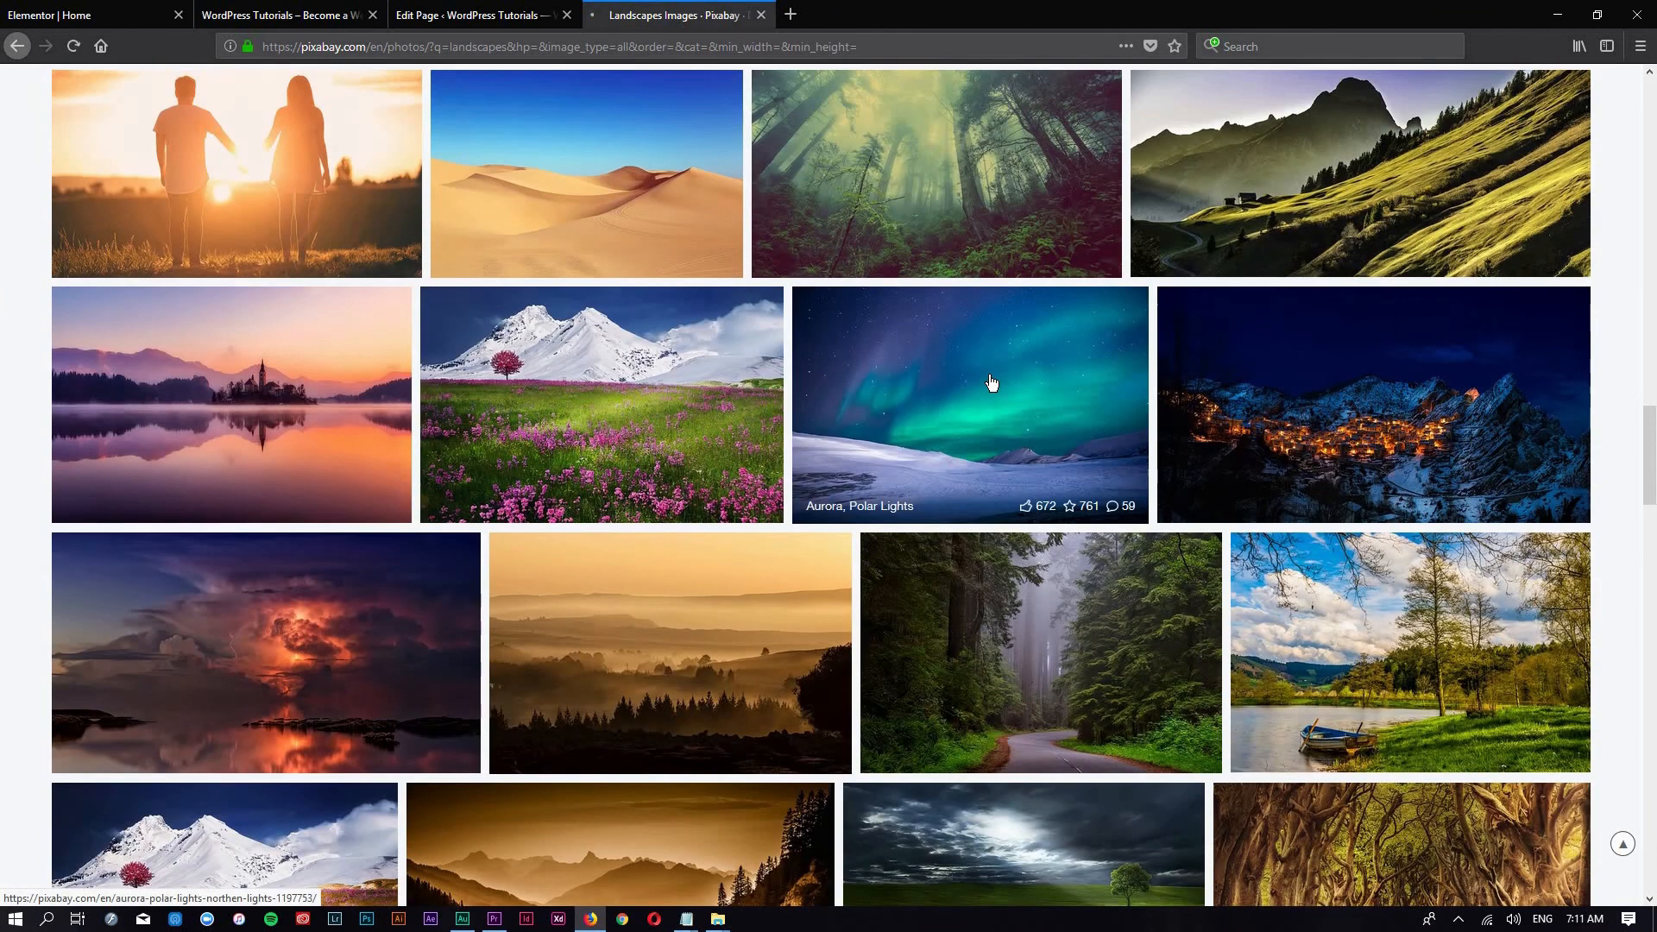
Download the Aurora, Polar Lights photo as aurora-1197753_1920.jpg and check for the saved file on the desktop
click(991, 380)
click(1174, 400)
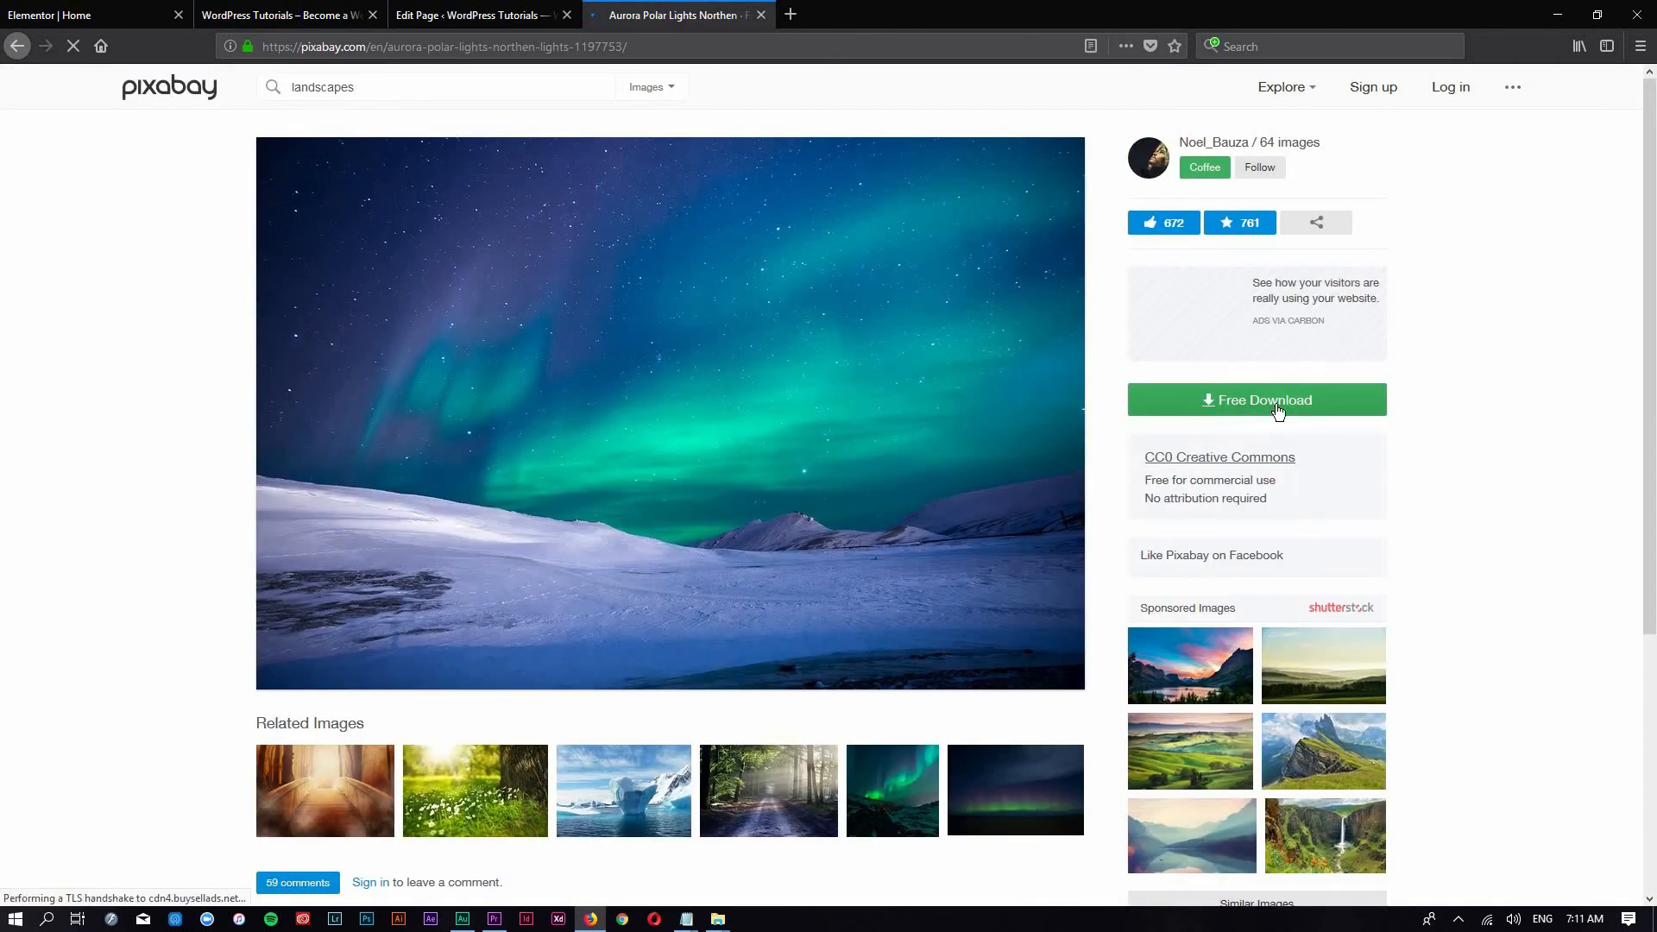
click(1237, 407)
click(1224, 477)
click(1191, 562)
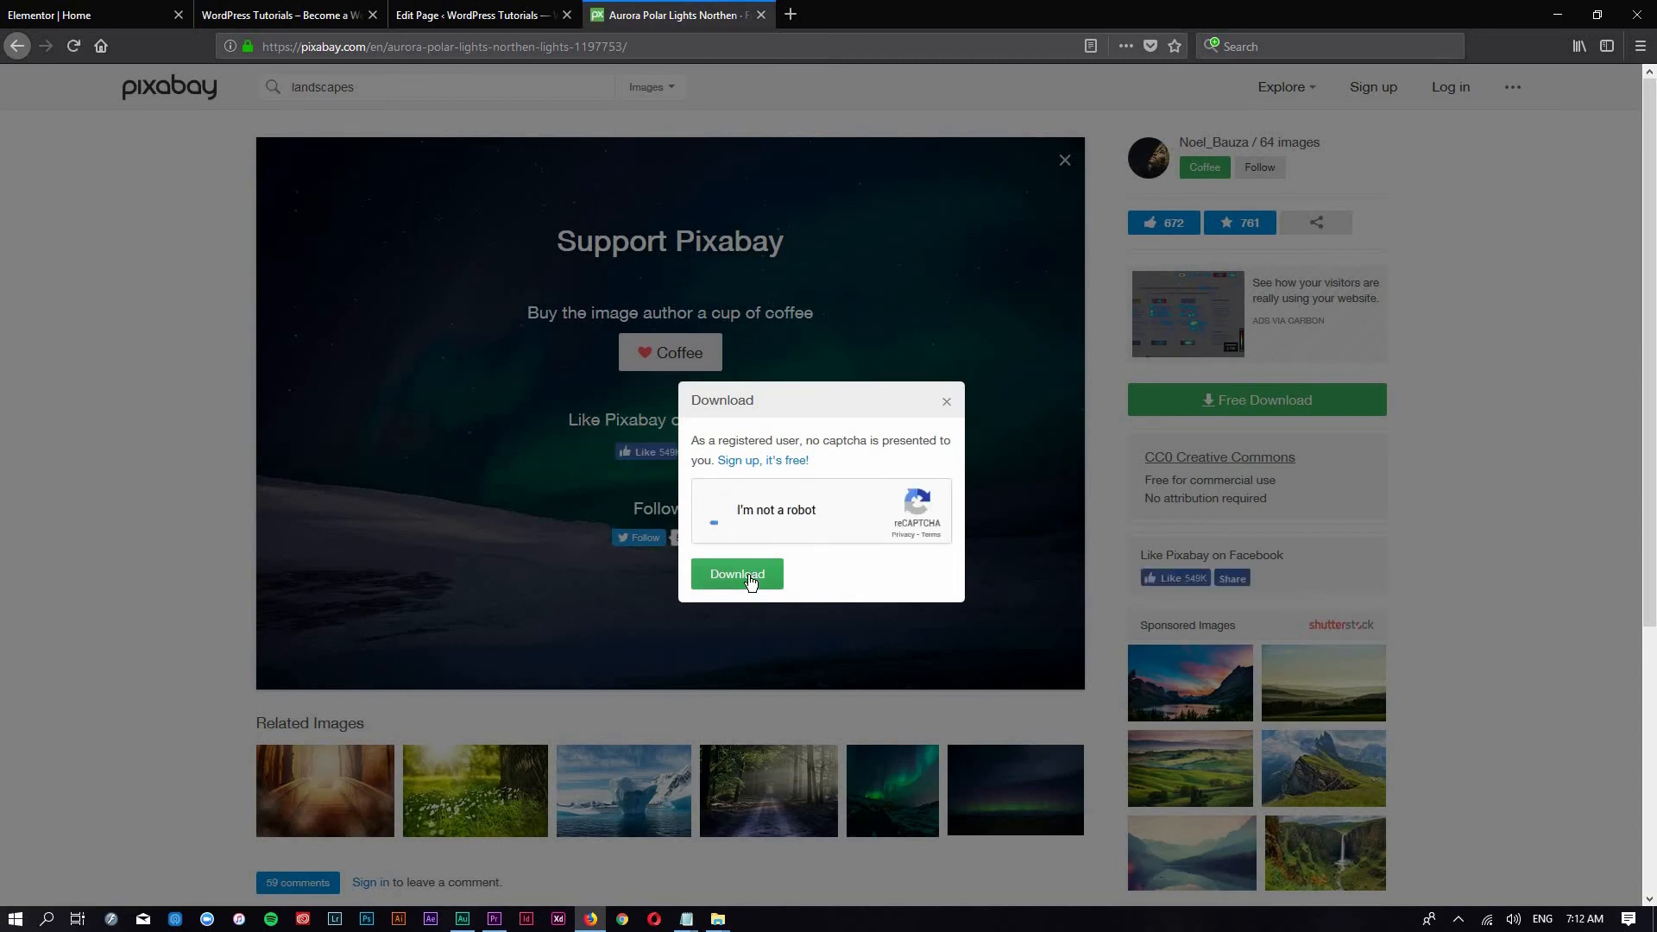
click(744, 576)
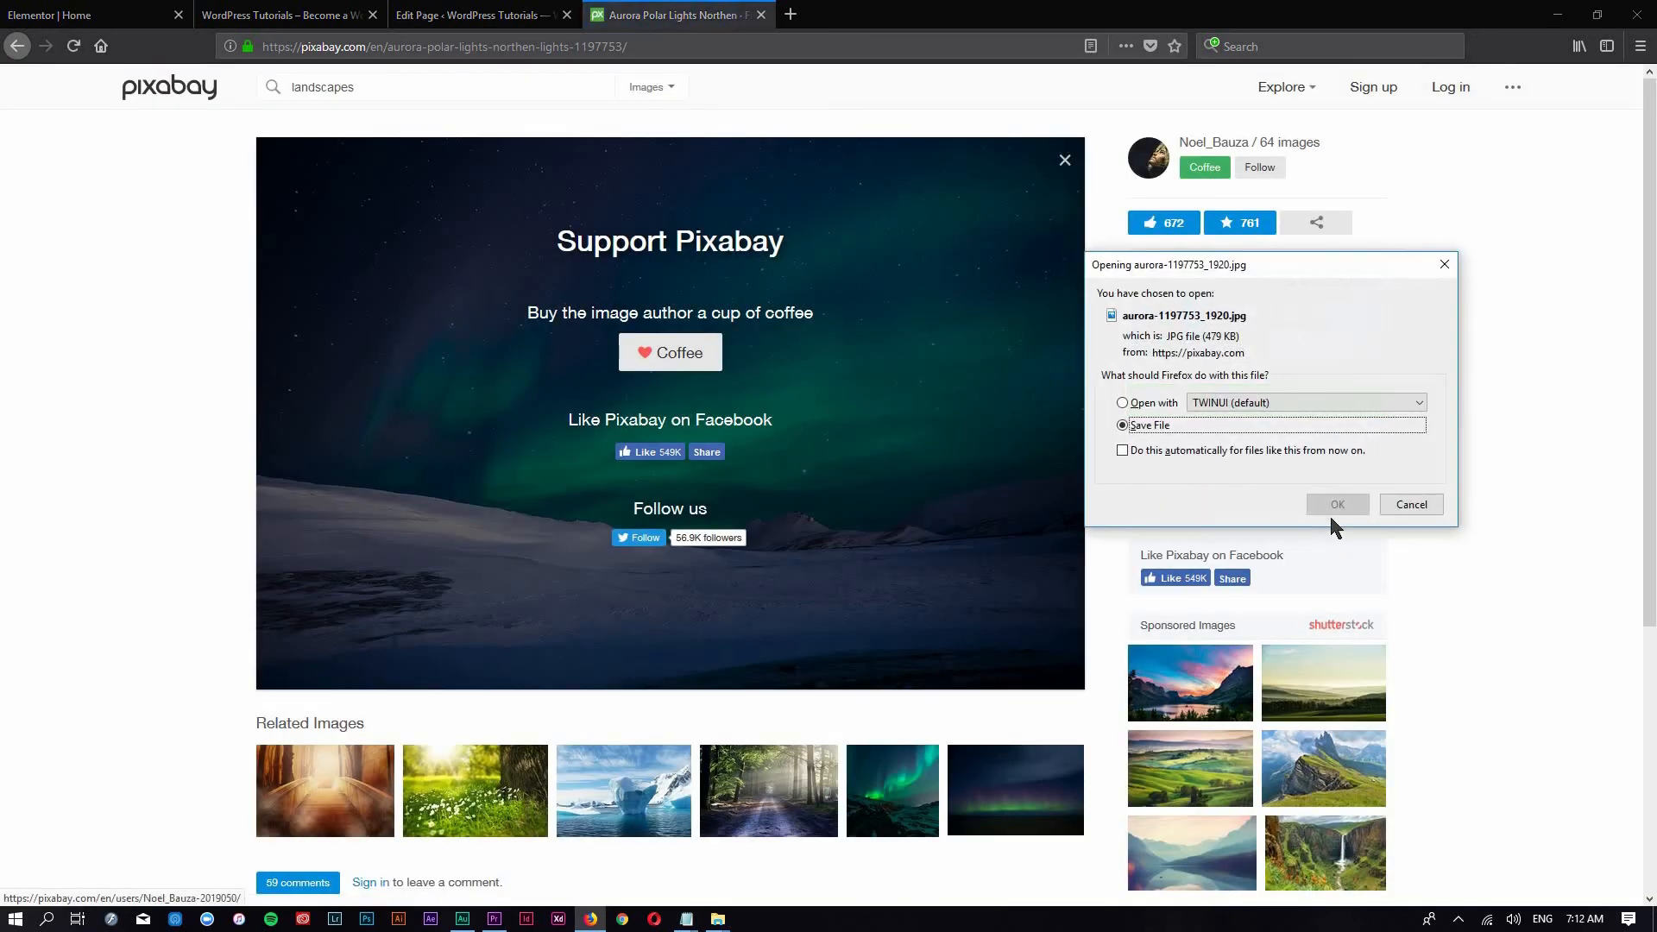
click(1337, 504)
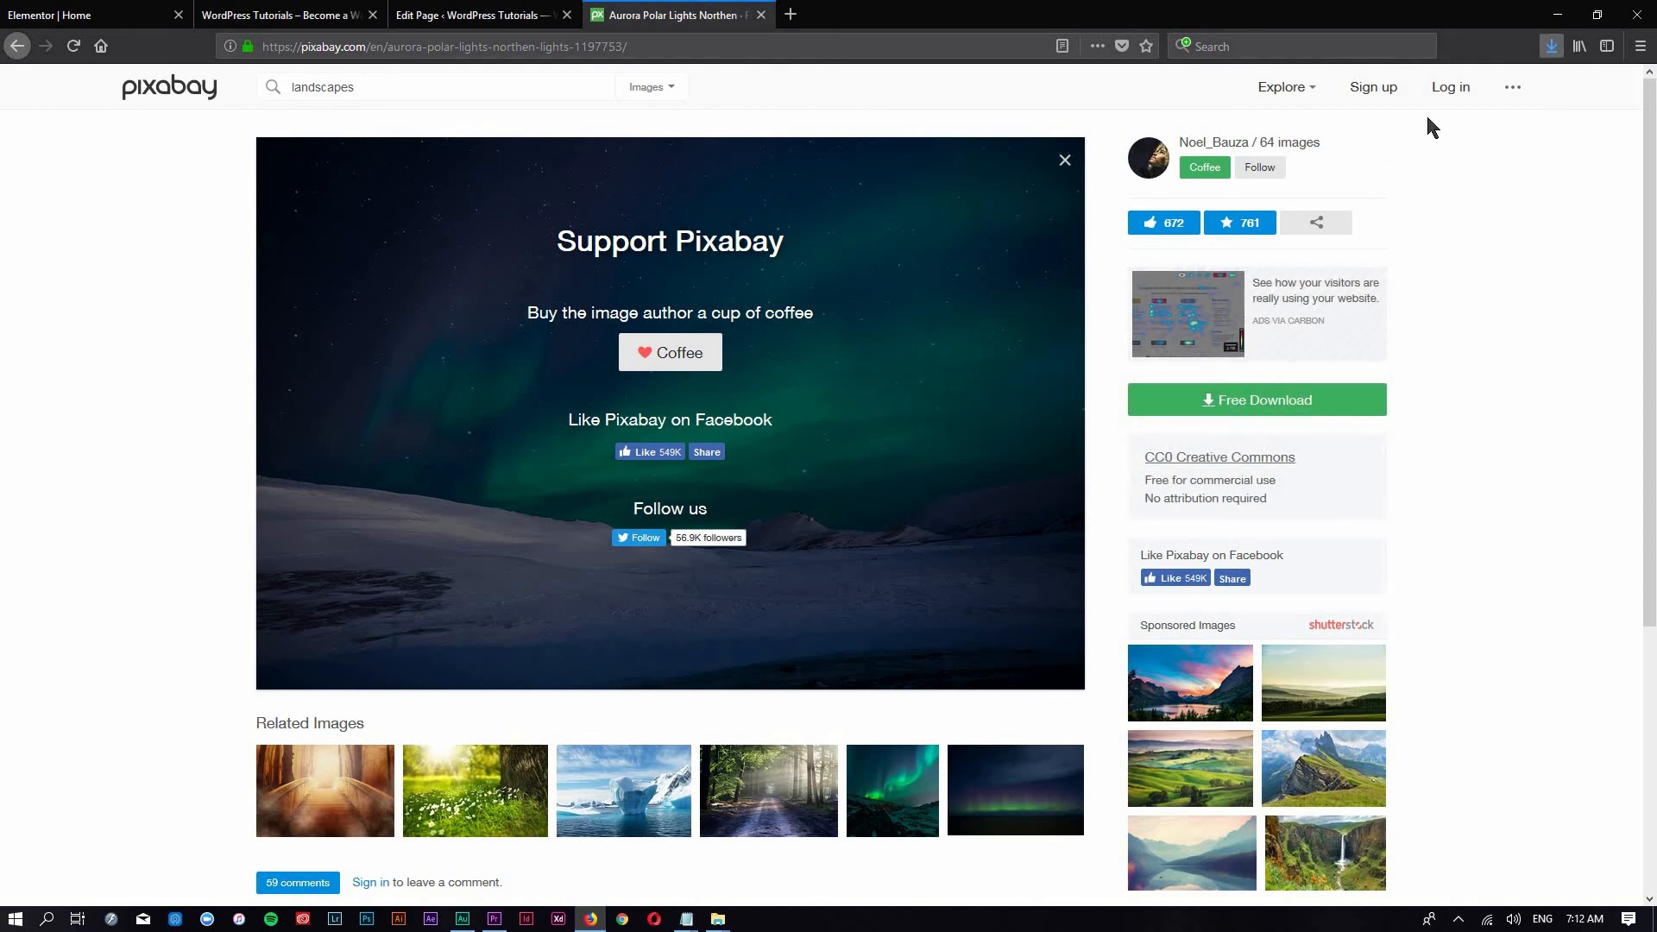
click(1552, 46)
click(1558, 15)
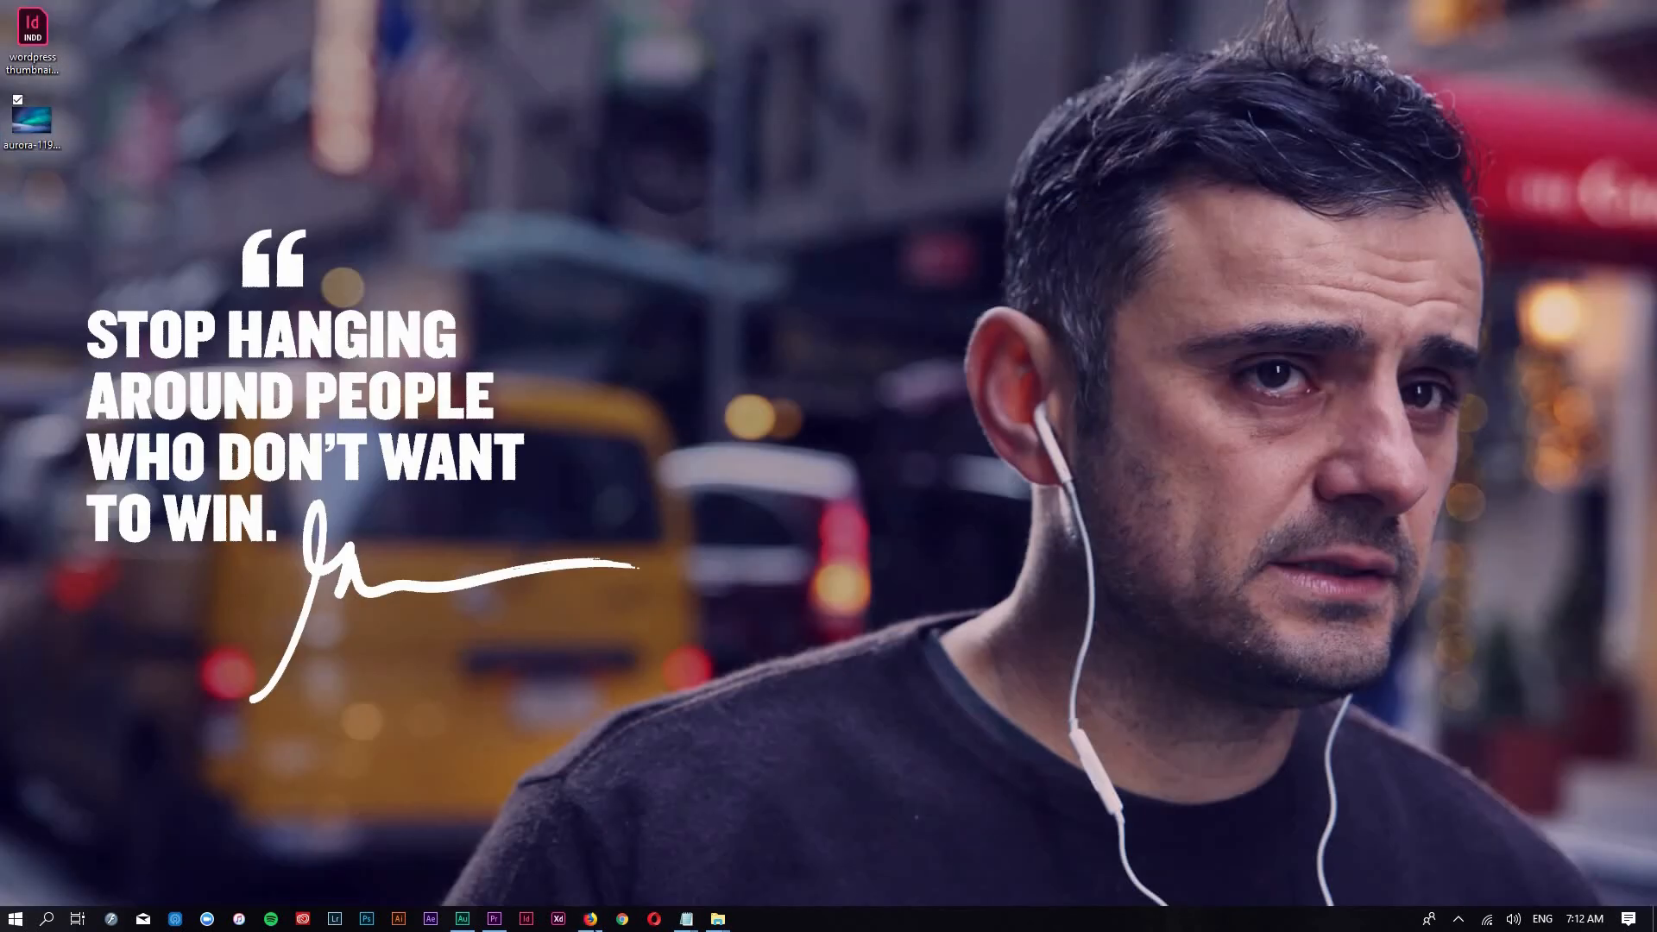
Return to the Elementor editor and upload aurora-1197753_1920.jpg as the hero section's background image
click(590, 918)
key(ctrl+shift+Tab)
key(ctrl+shift+Tab)
key(ctrl+shift+Tab)
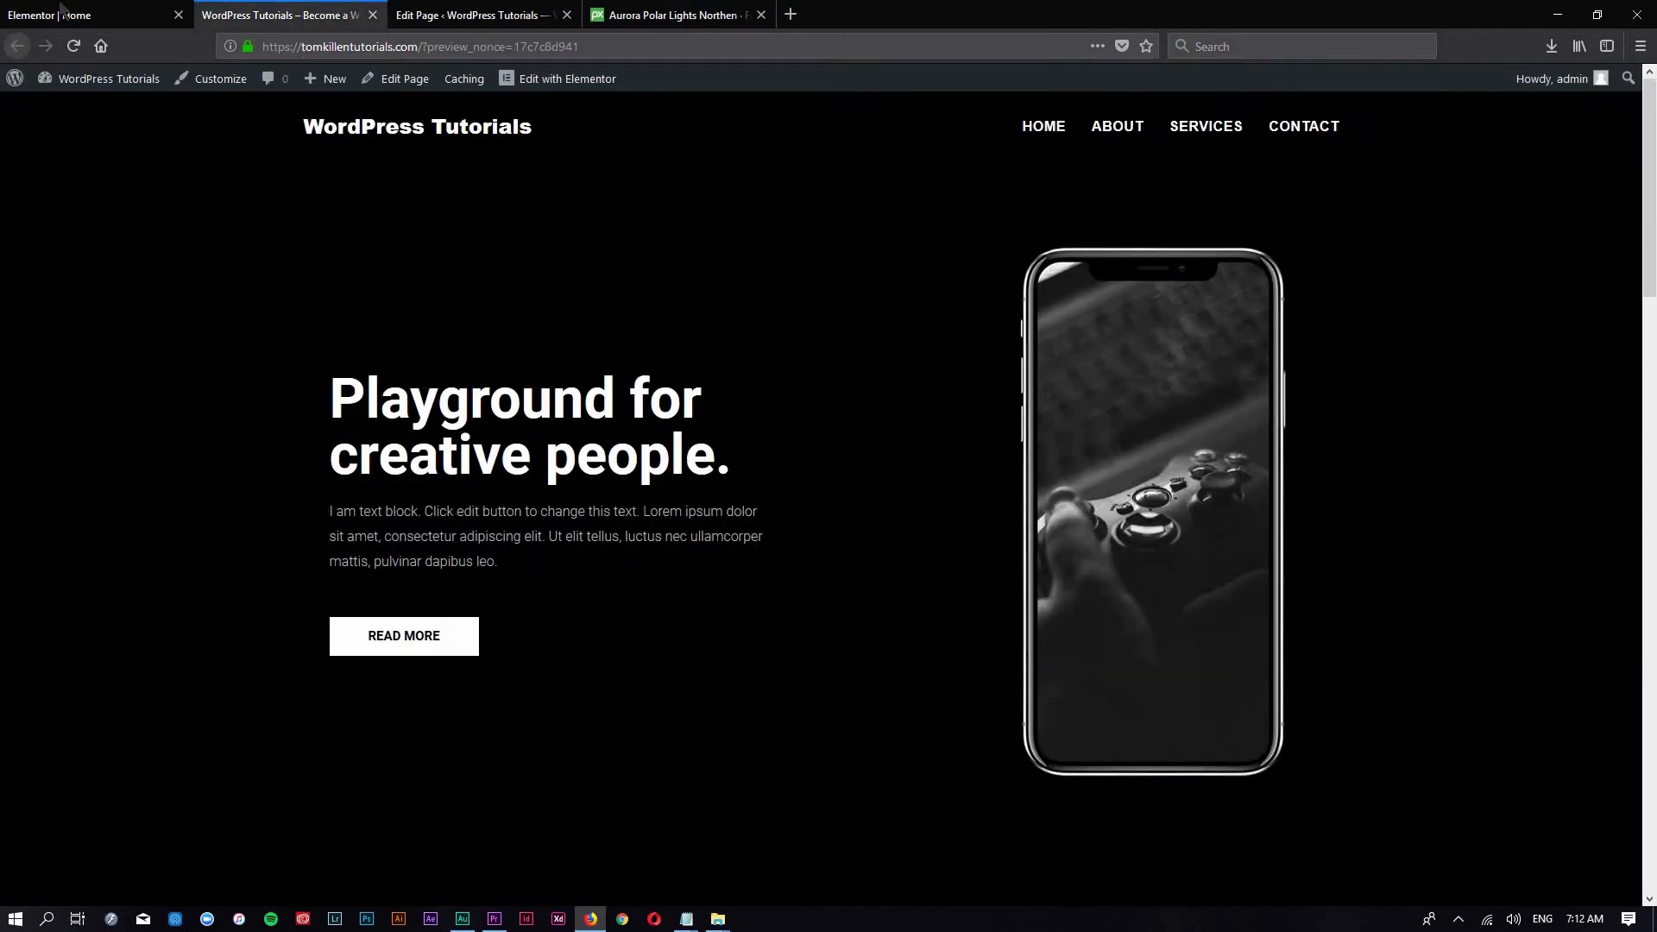
click(89, 365)
click(828, 448)
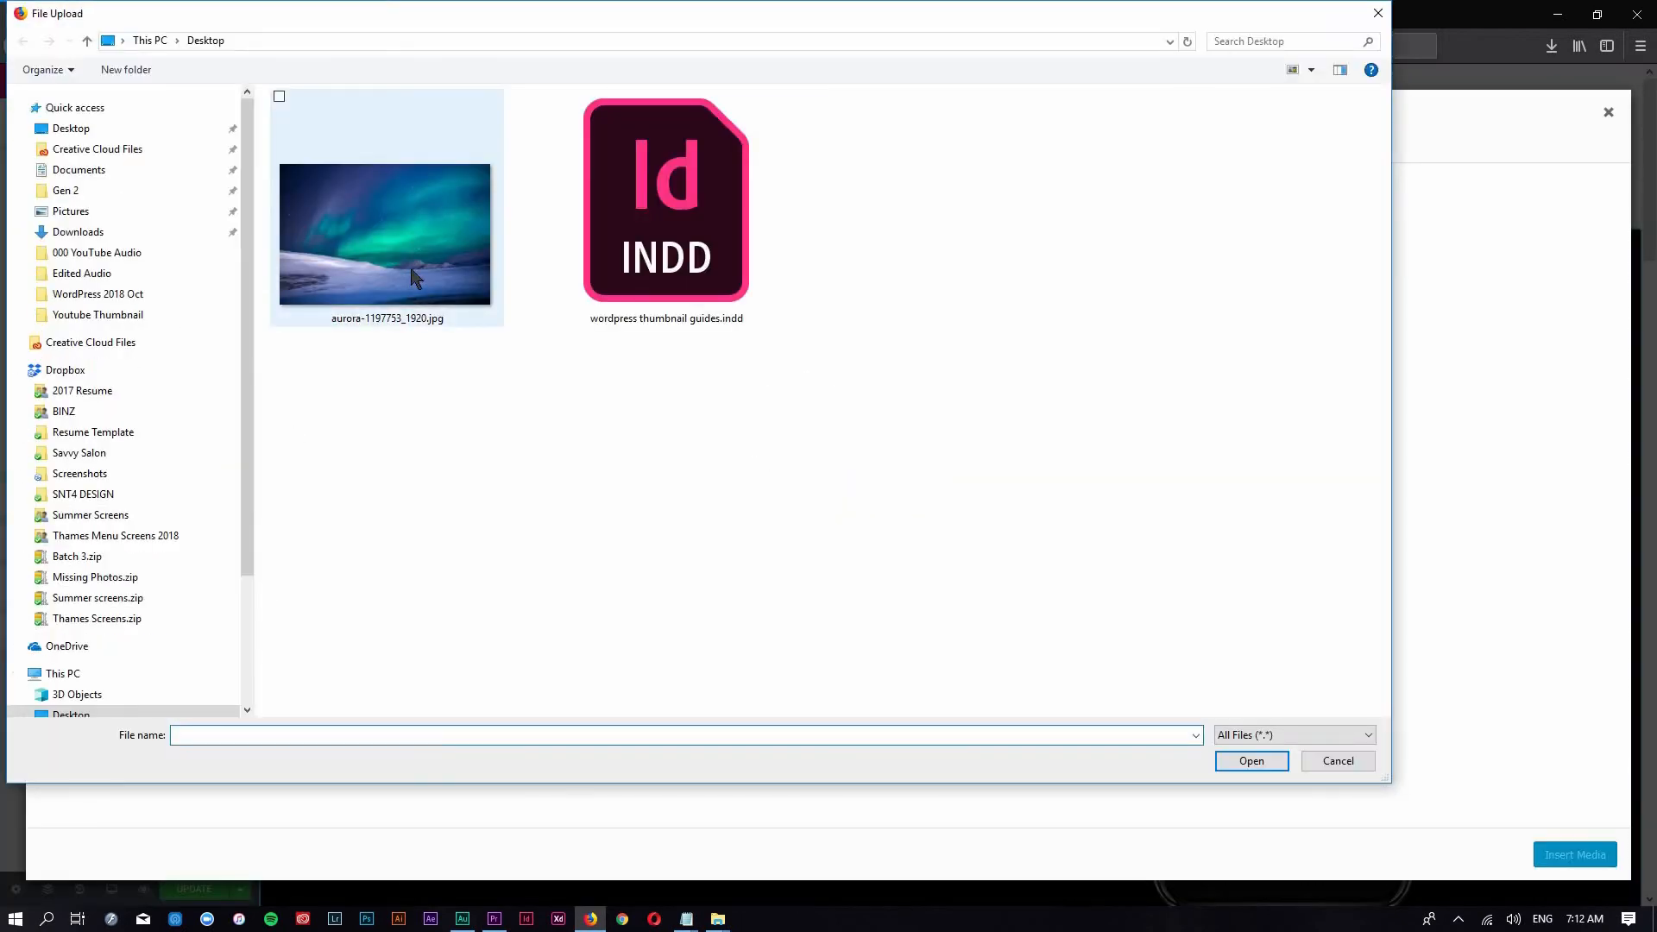
double_click(388, 250)
click(1575, 854)
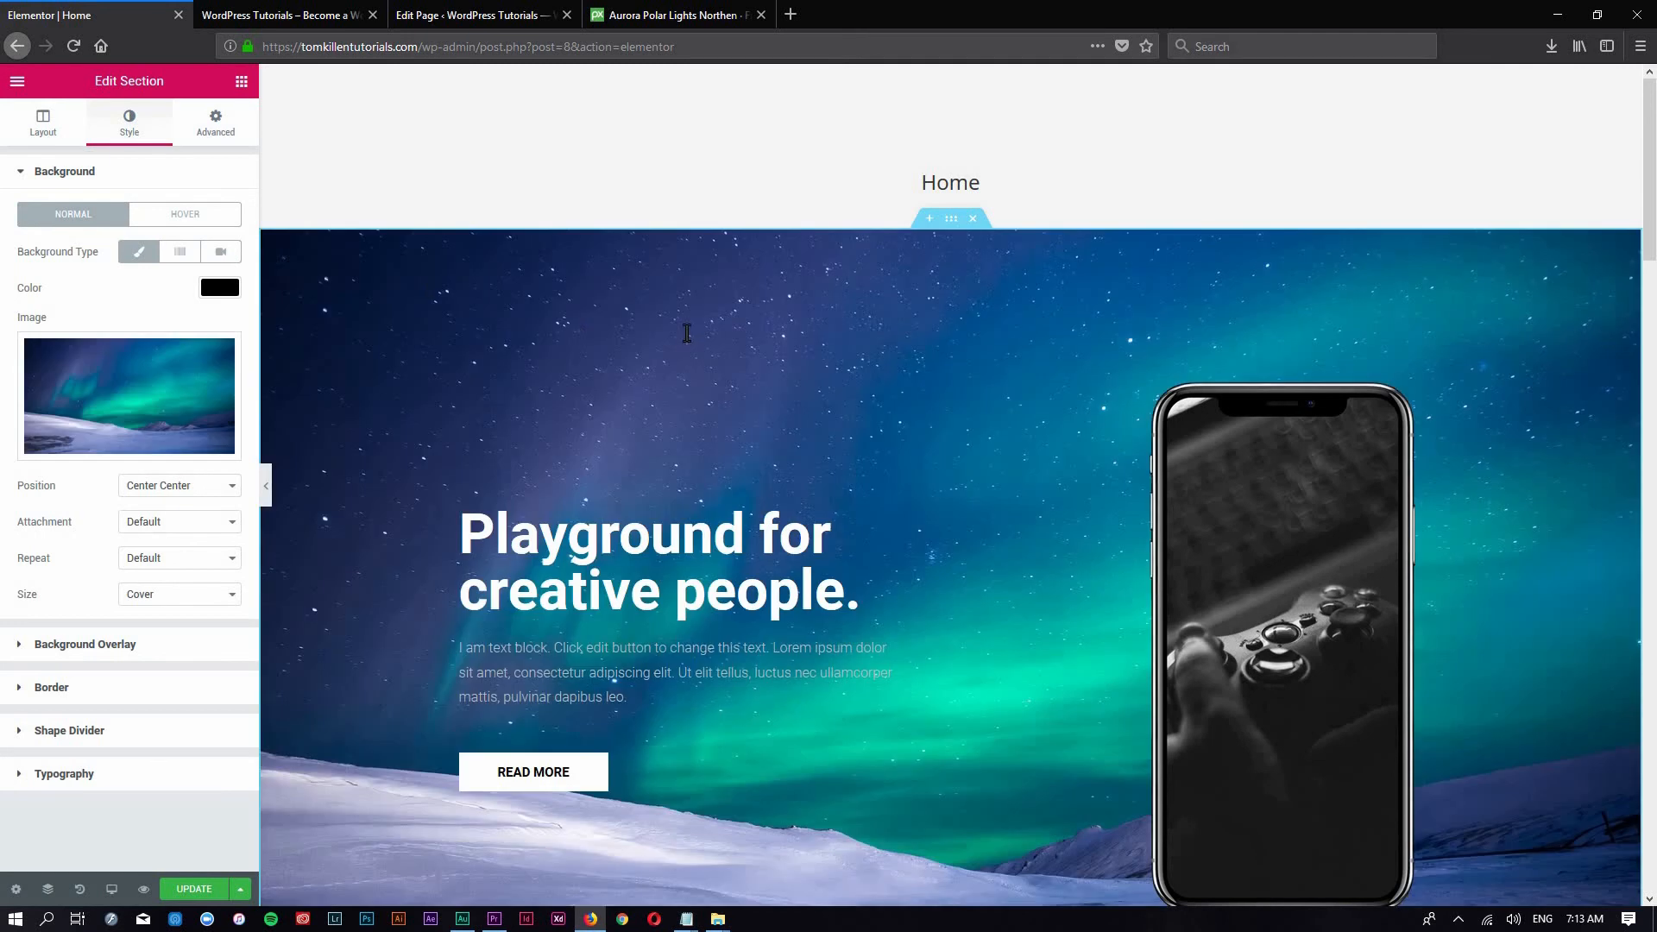
Try the Default, Top Left and Center Right positions for the background image, ending back on Center Center
scroll(981, 451, down, 5)
scroll(360, 488, up, 4)
click(185, 485)
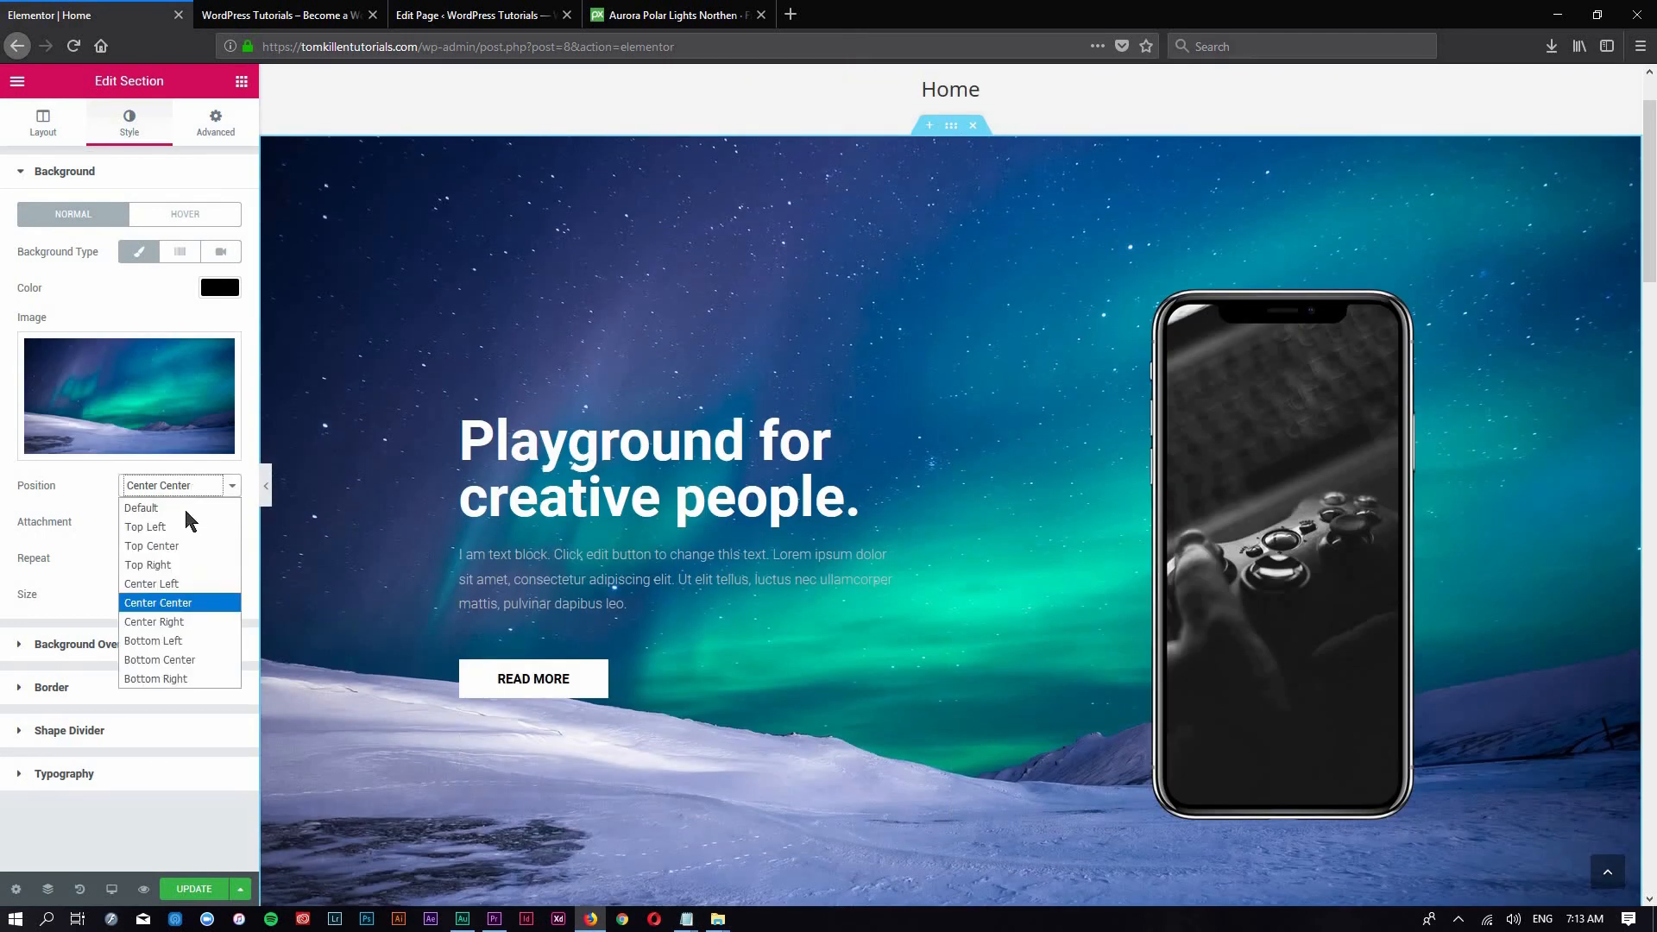
click(186, 502)
click(191, 488)
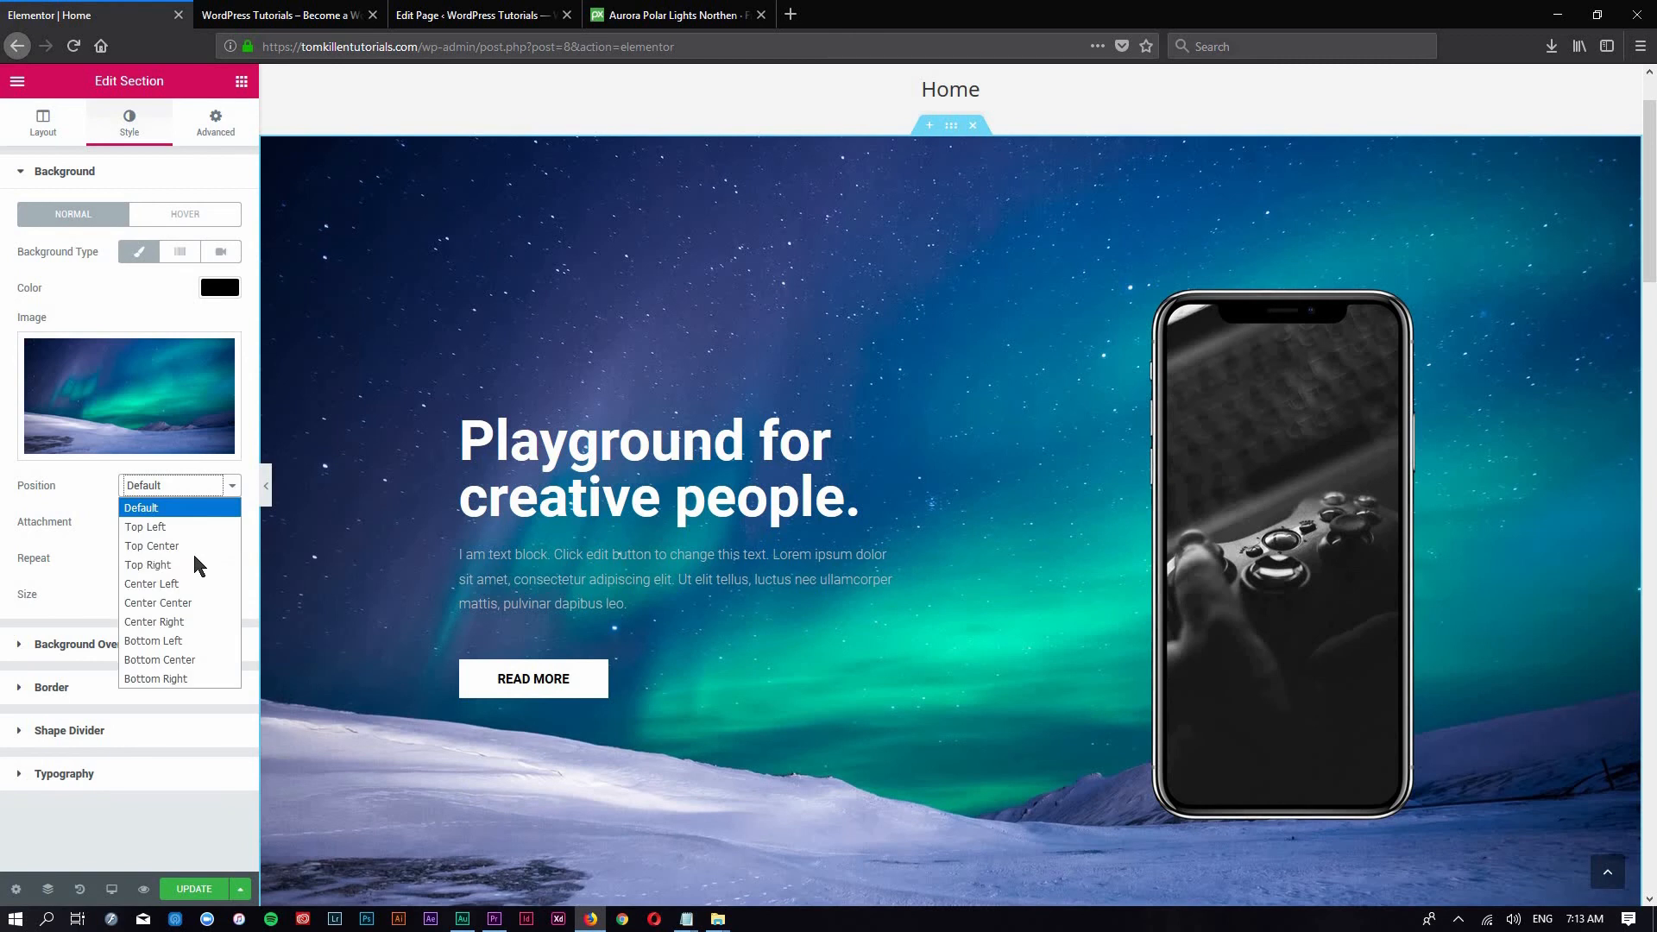
click(188, 528)
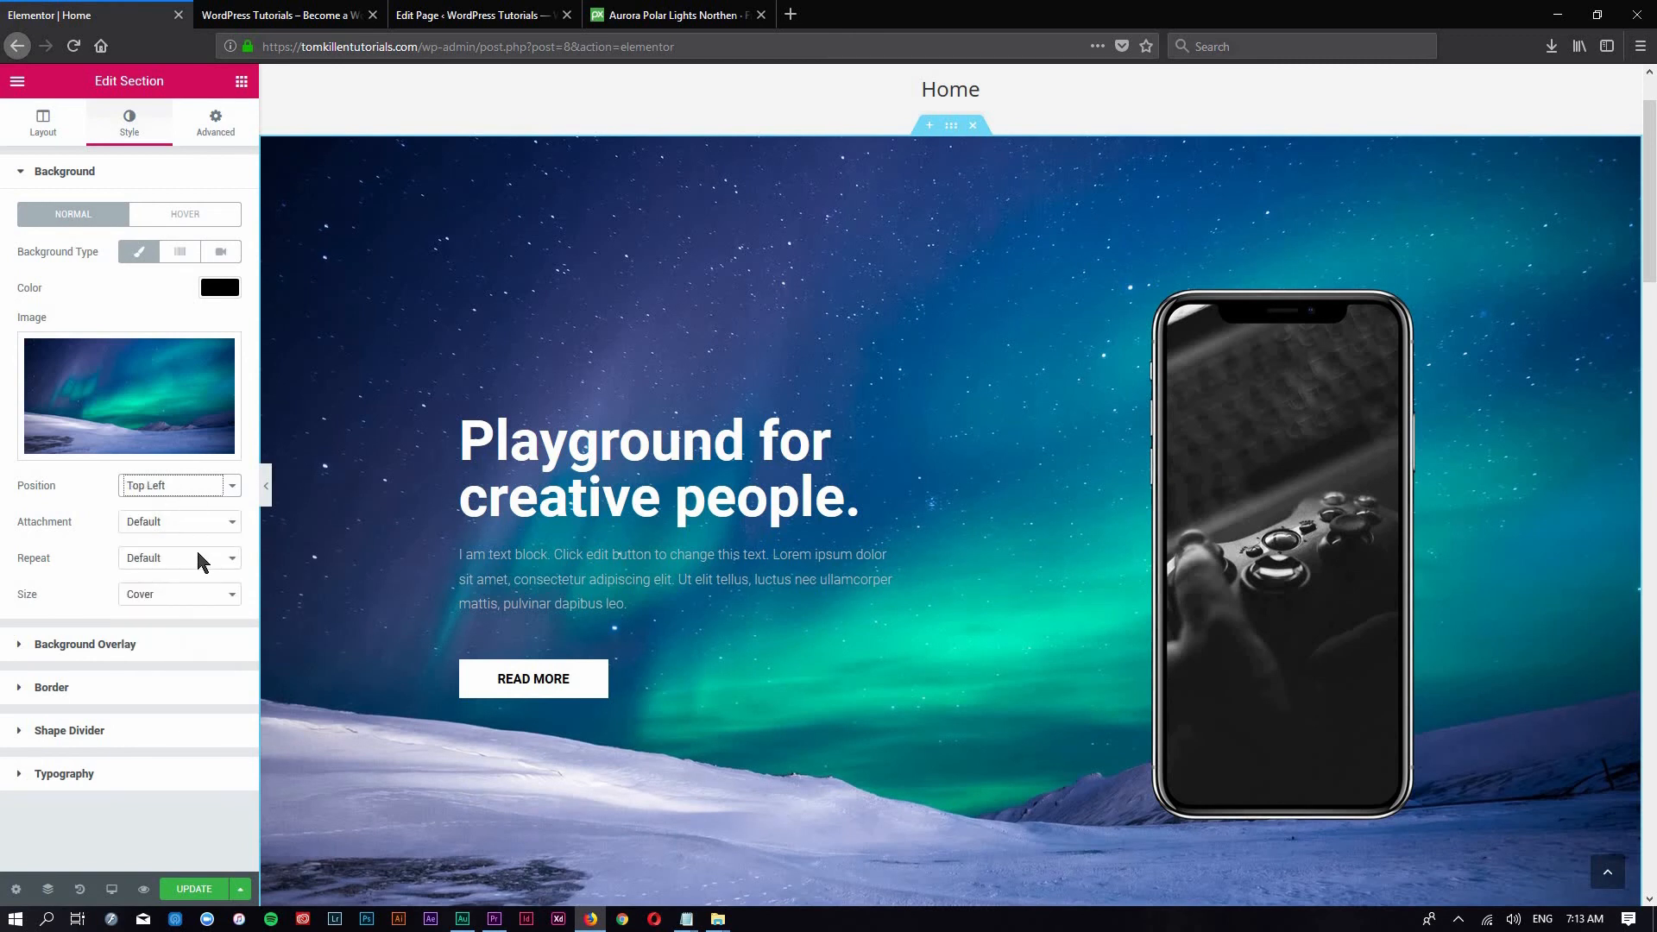
click(190, 486)
click(201, 599)
click(207, 489)
click(193, 618)
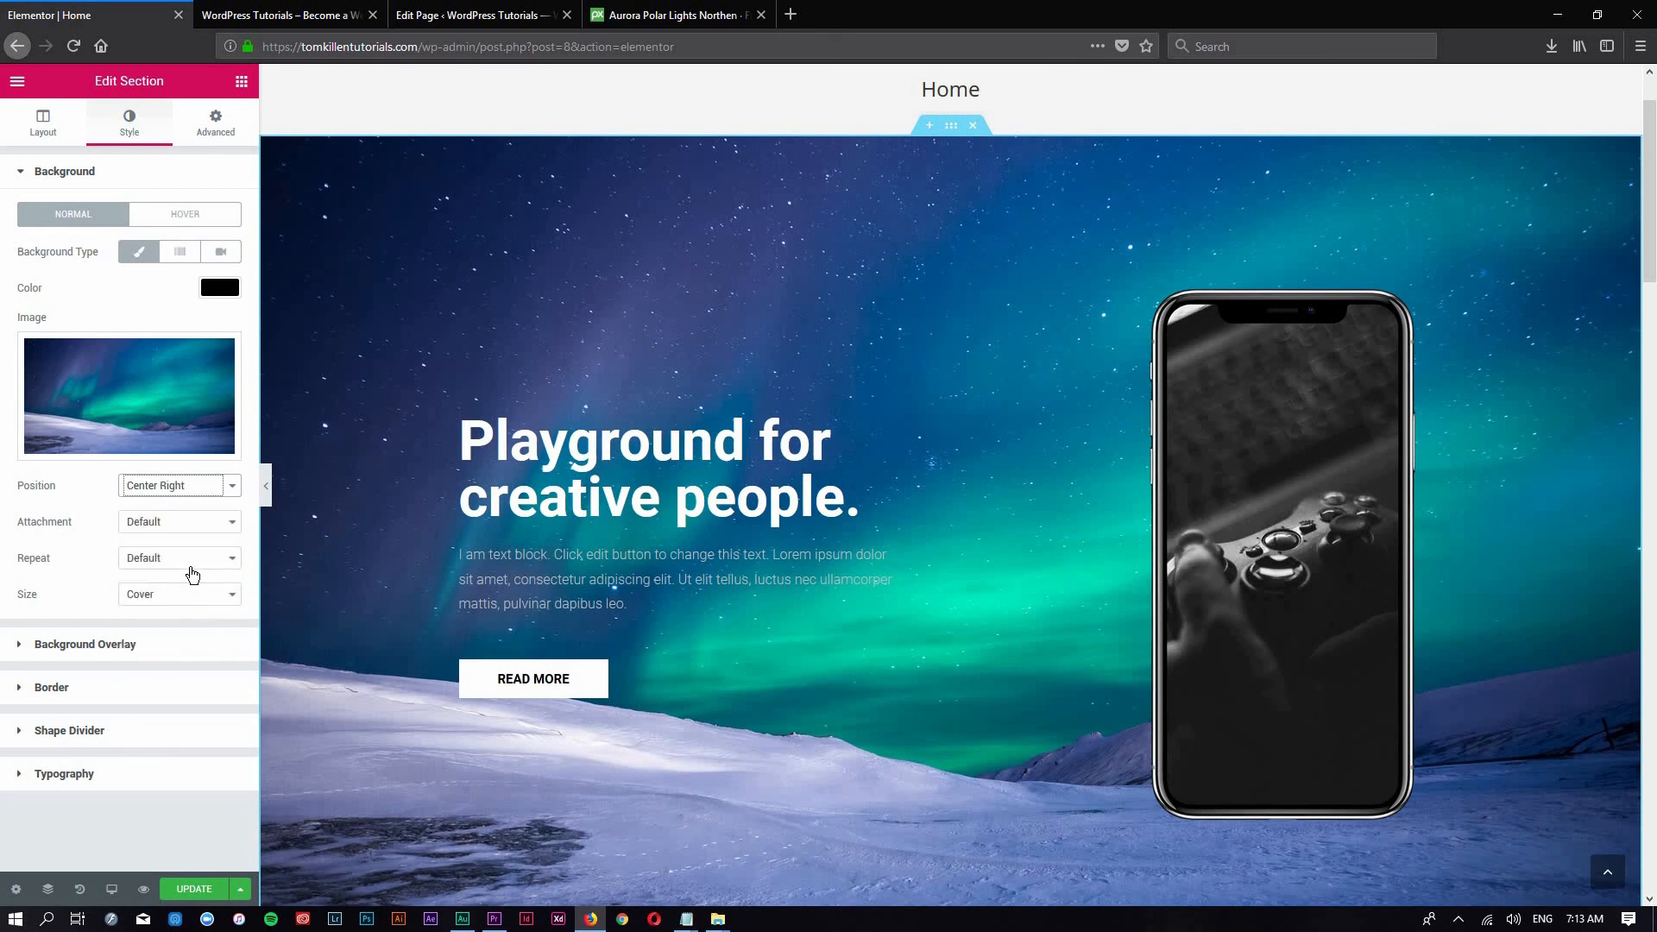
click(202, 486)
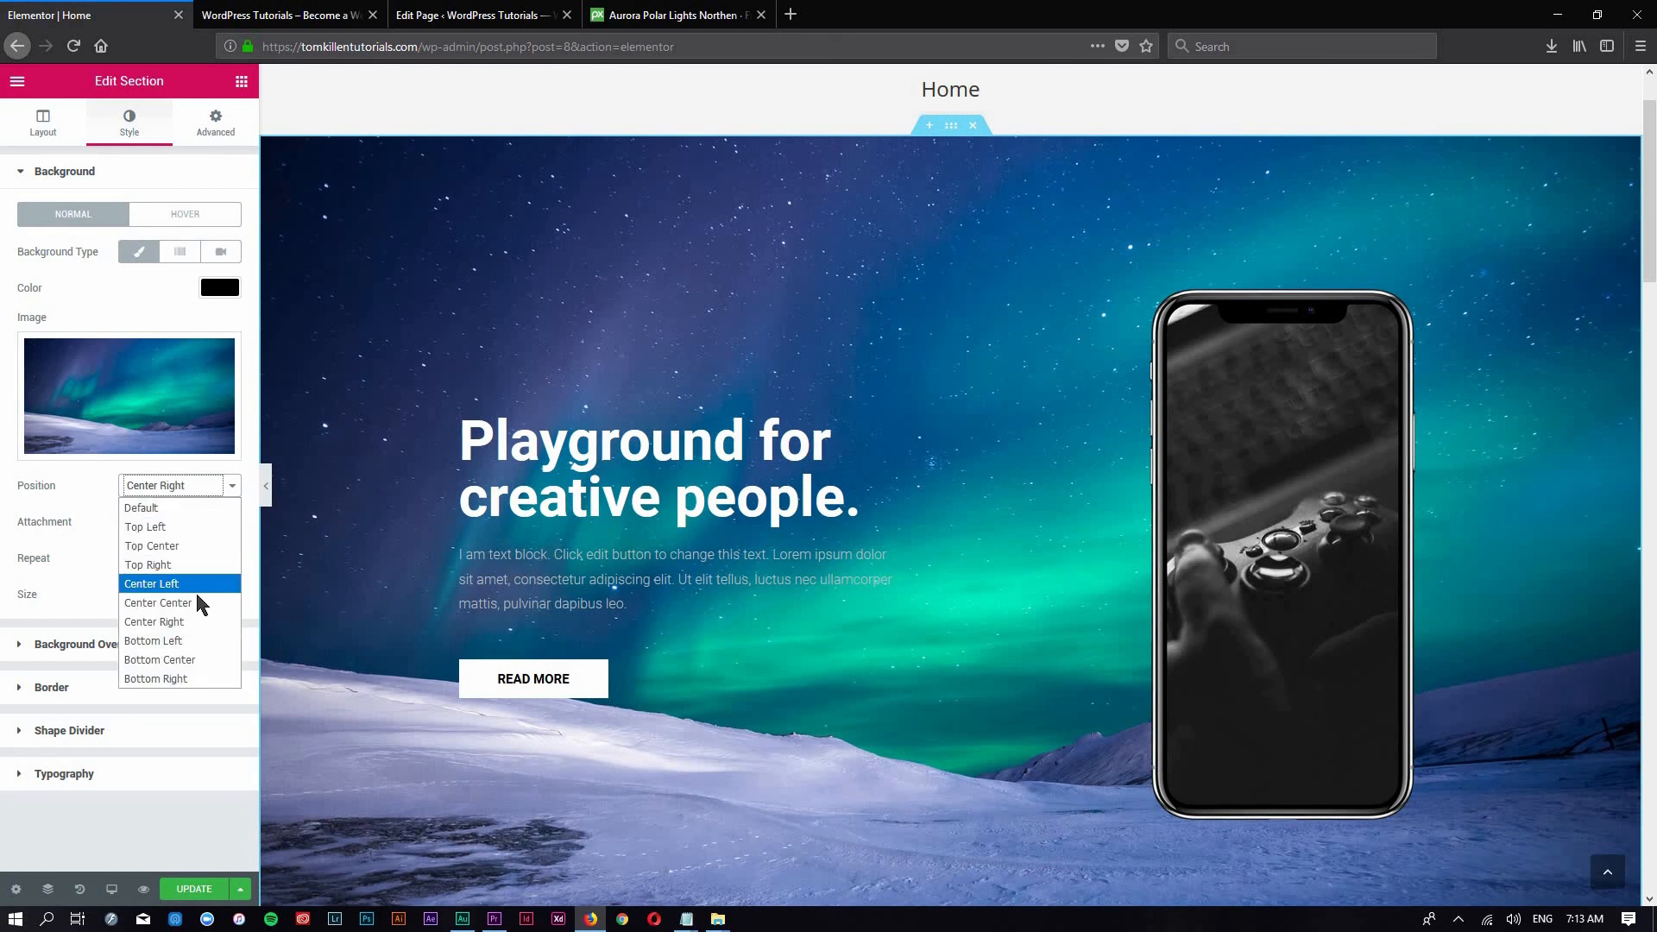
click(195, 599)
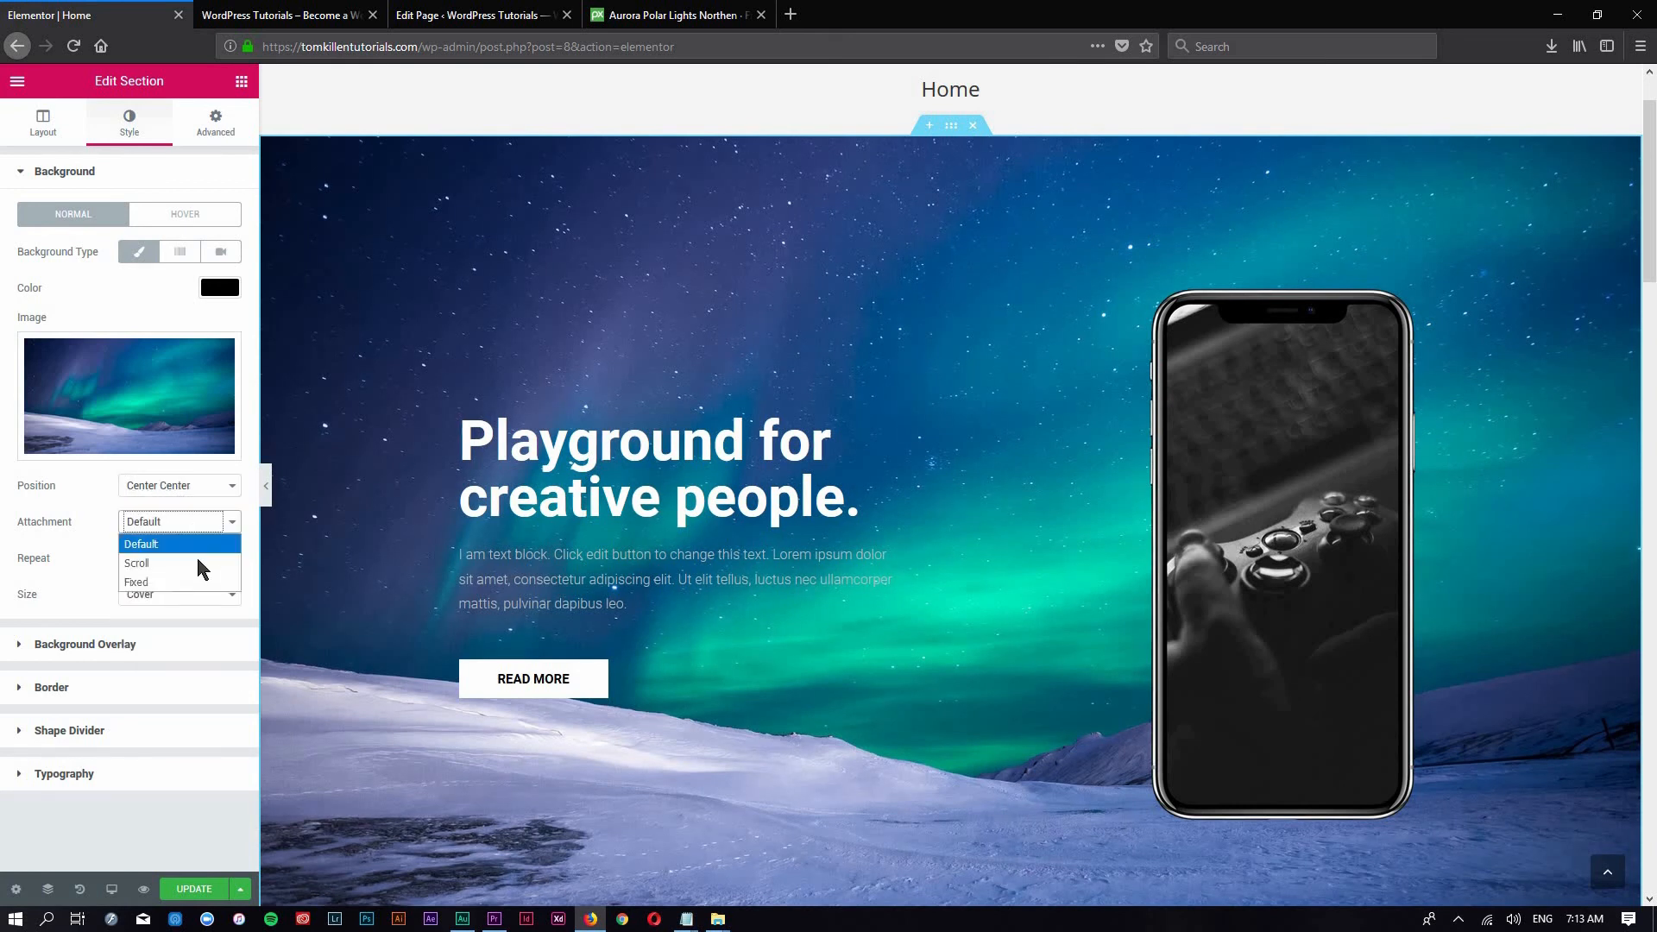
Try the Scroll attachment for the hero background image and scroll the page to see its effect
click(190, 563)
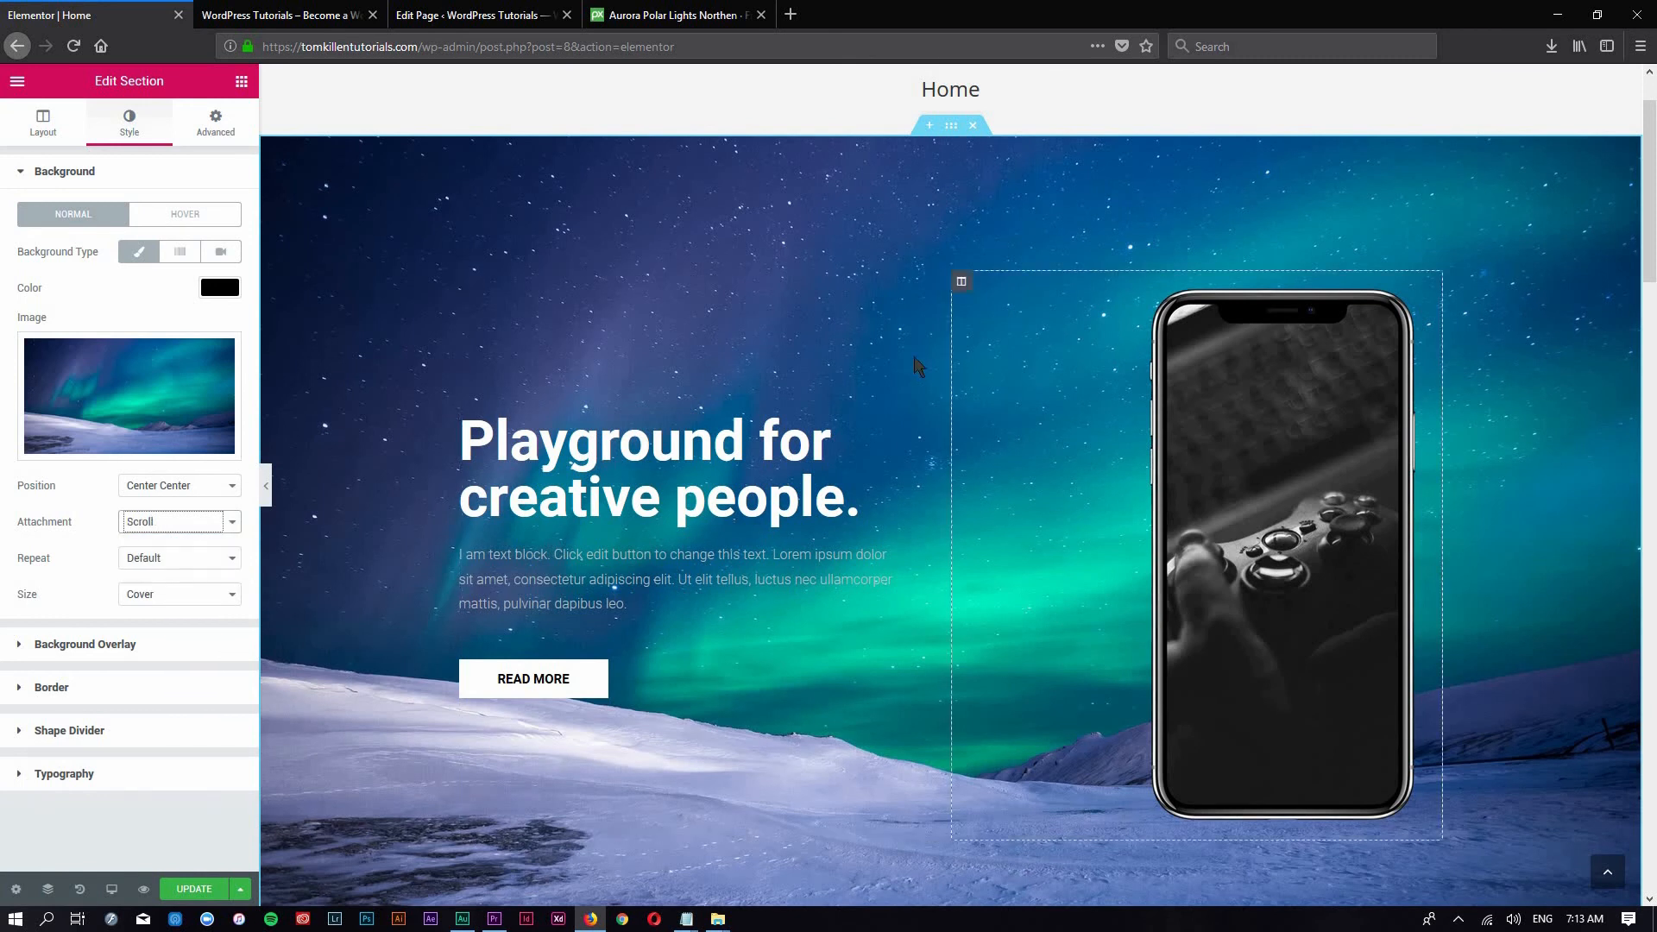
scroll(950, 371, down, 9)
scroll(880, 399, up, 9)
scroll(518, 518, down, 1)
Set the hero background image's attachment to Fixed, check the scrolling effect and set its repeat to No-repeat
click(230, 522)
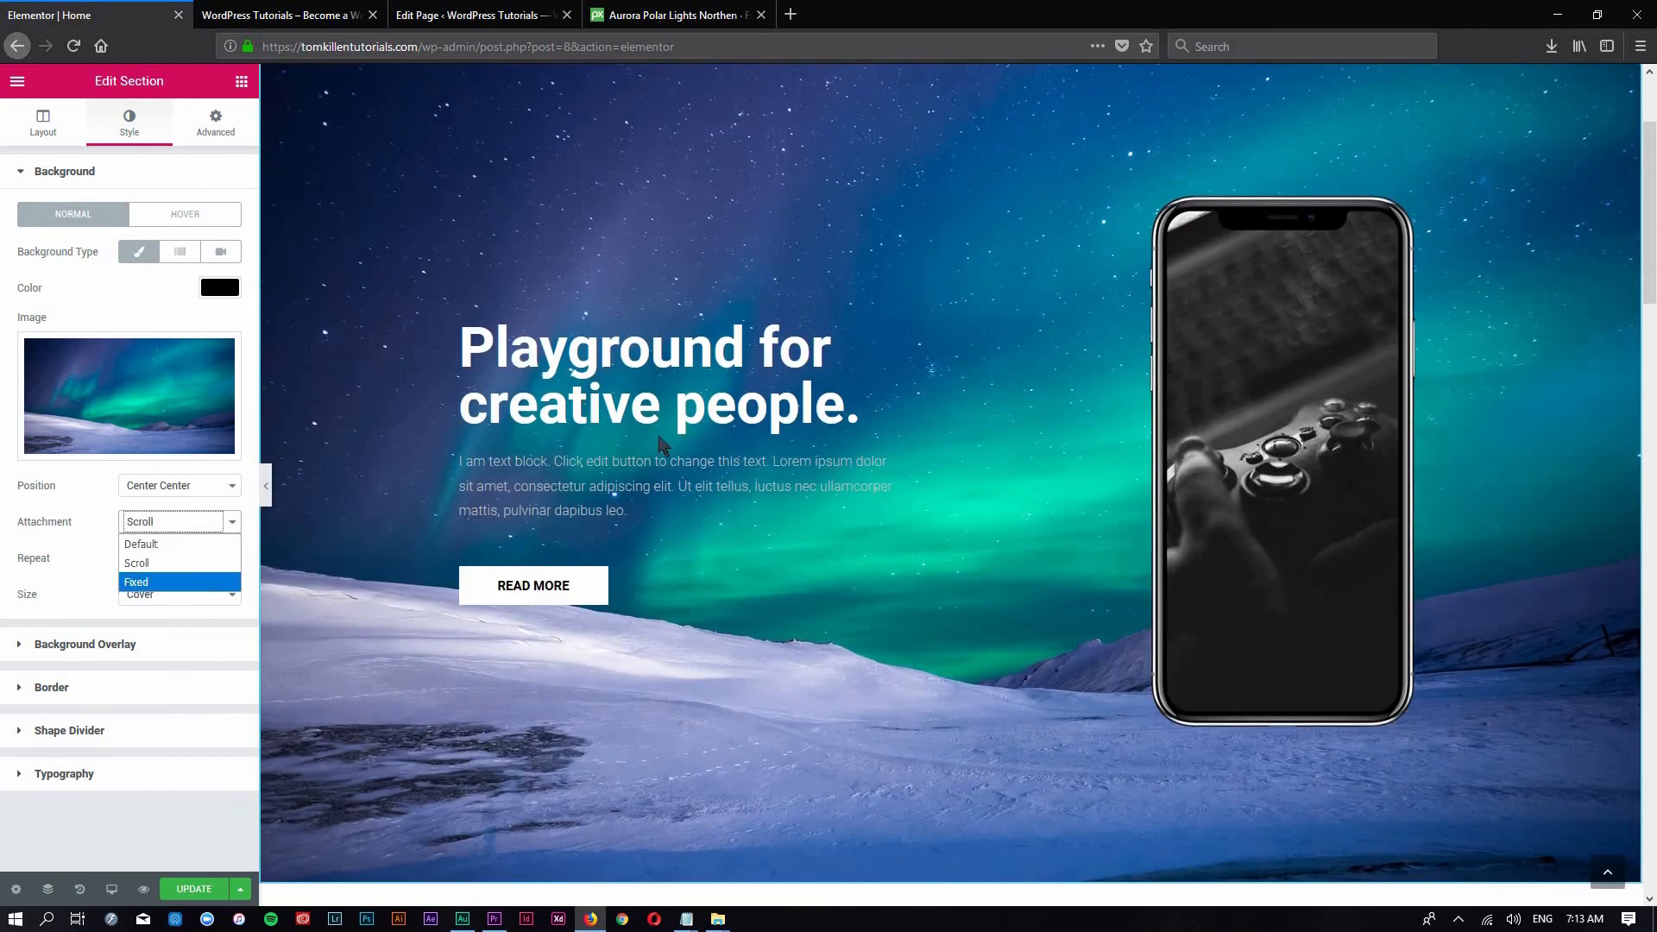
key(Return)
scroll(950, 399, down, 3)
scroll(953, 403, up, 3)
scroll(954, 406, down, 8)
scroll(953, 407, up, 8)
click(198, 583)
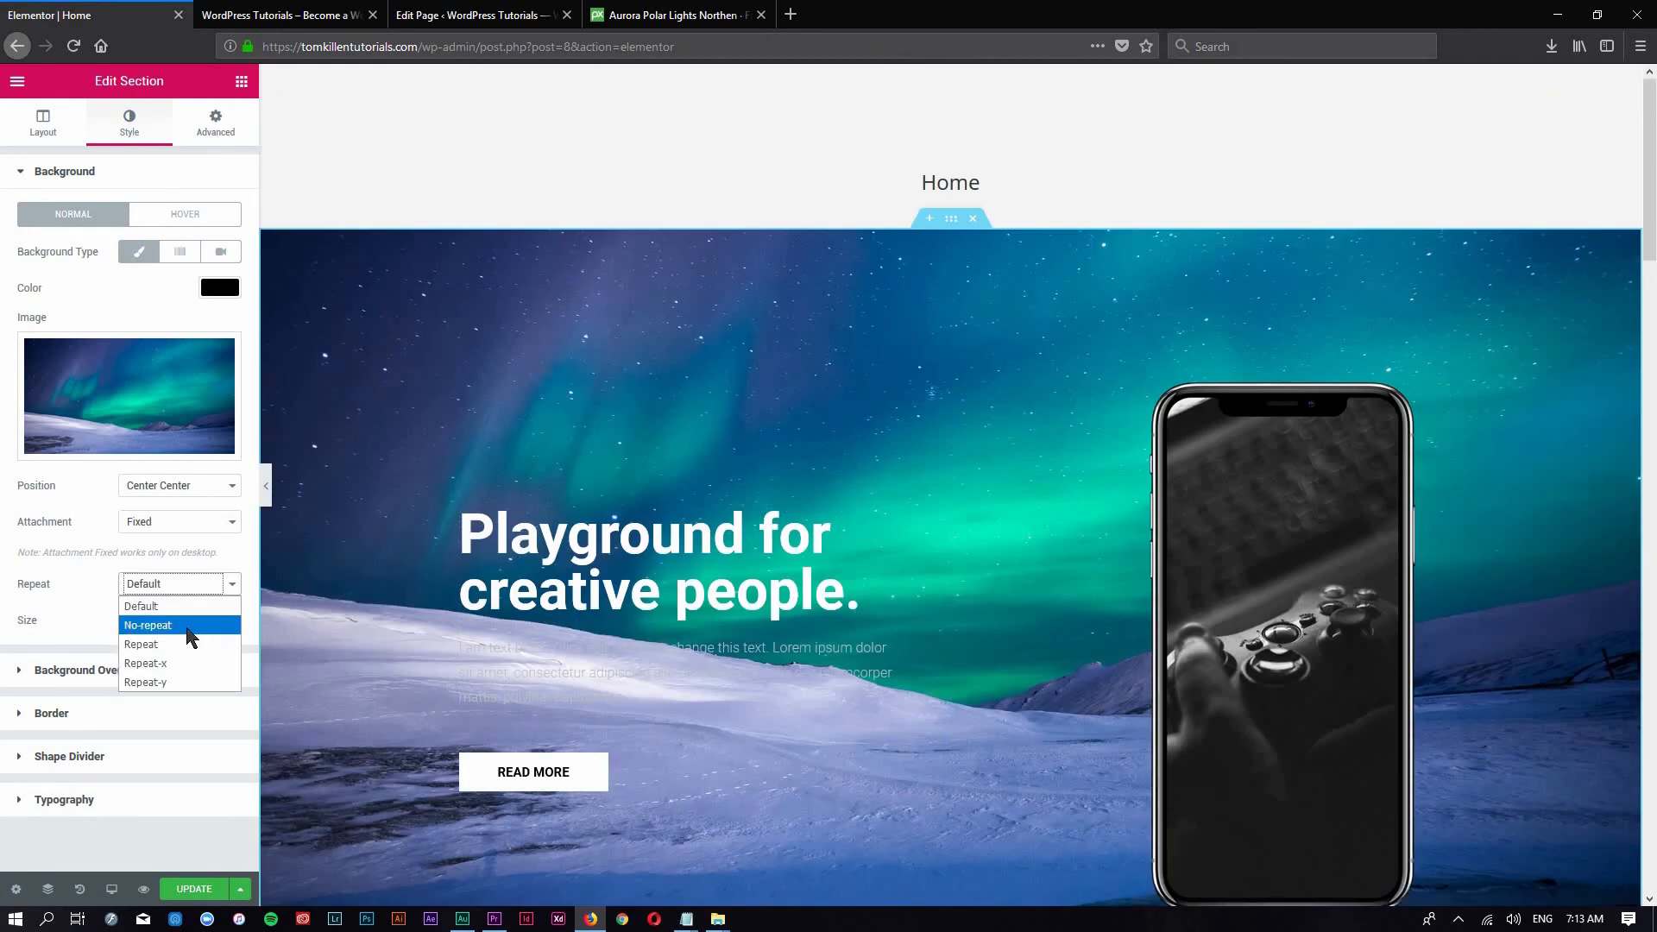
click(182, 625)
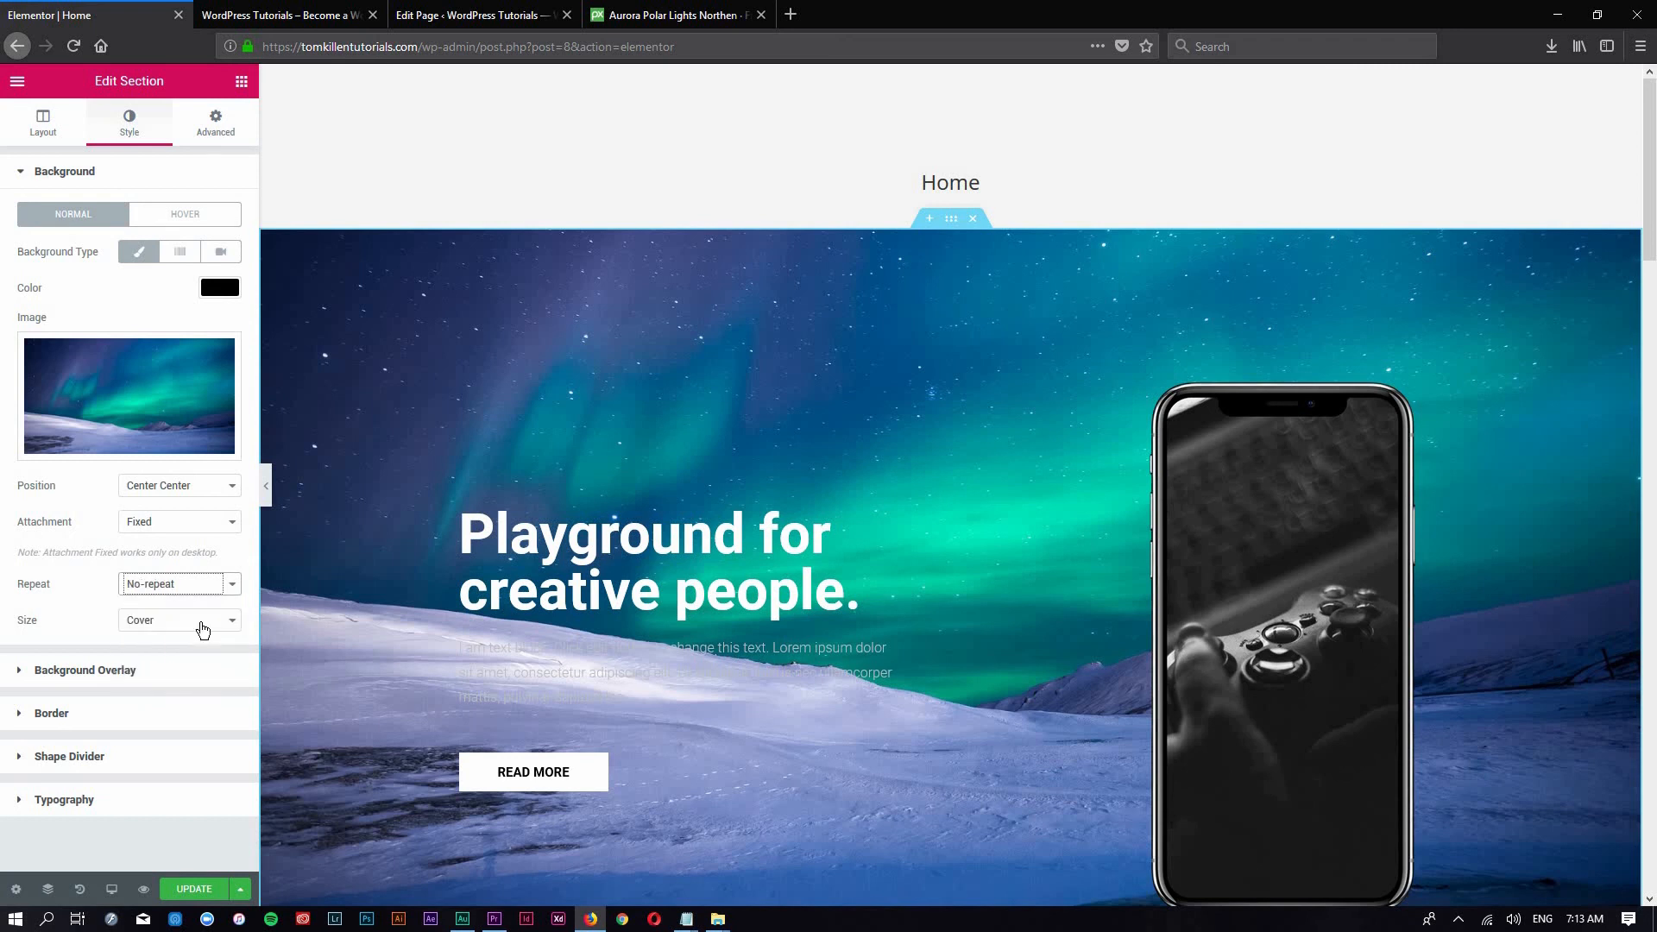
Try the Auto size for the background image, return it to Cover and compare both while scrolling
click(204, 621)
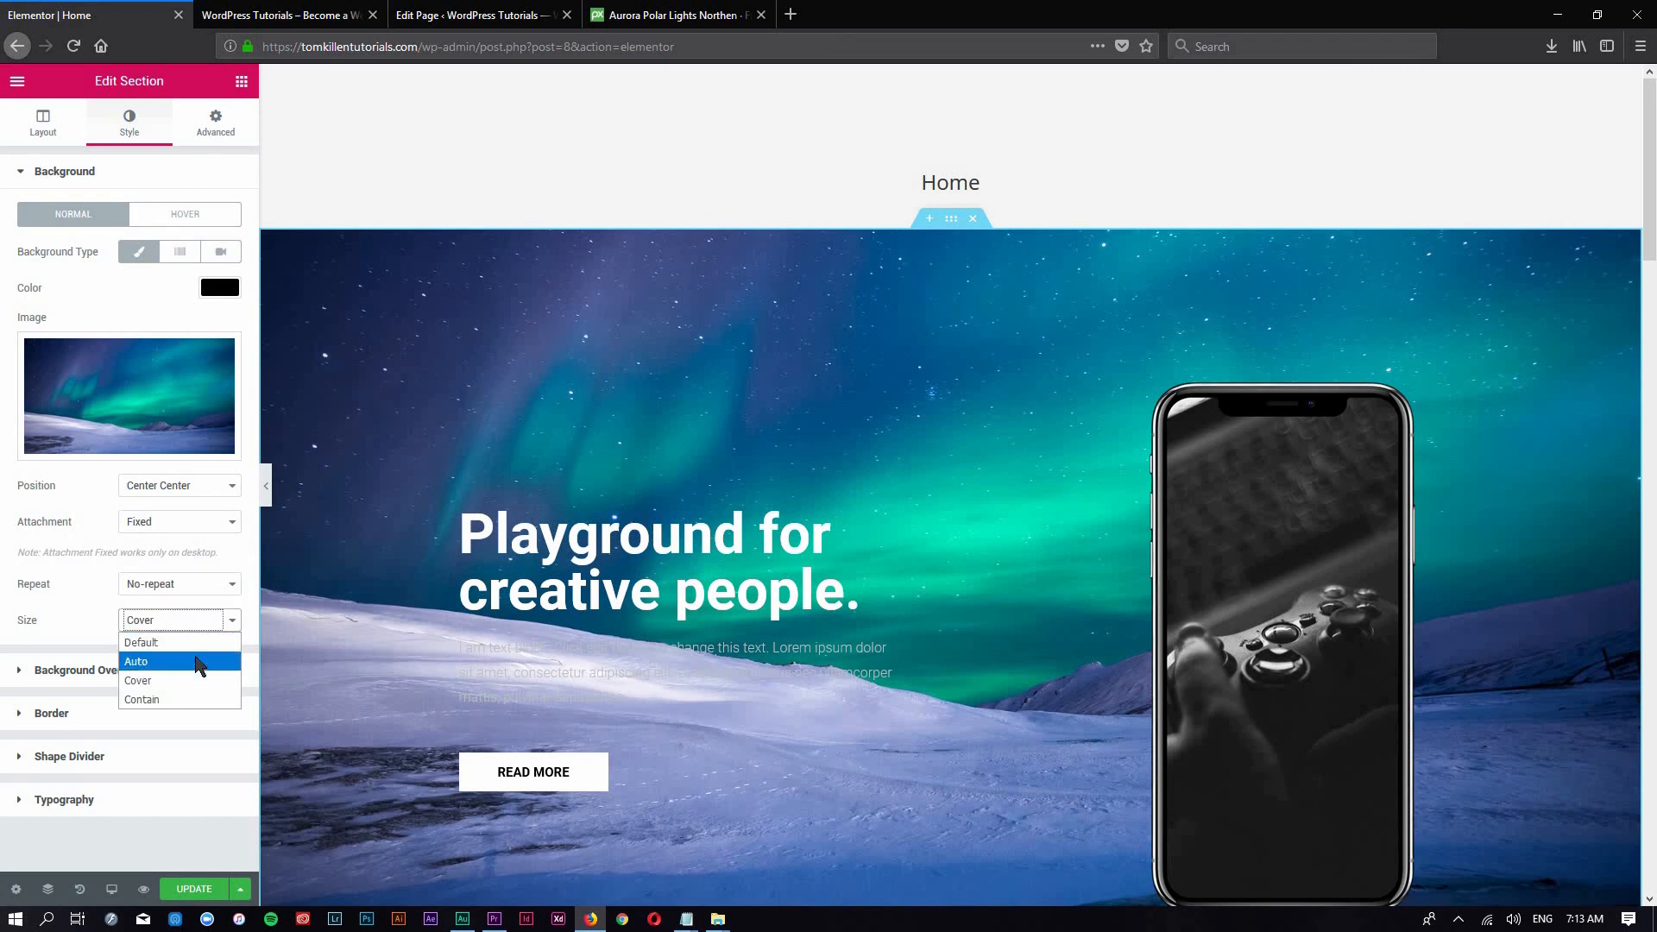
click(199, 661)
scroll(866, 499, down, 5)
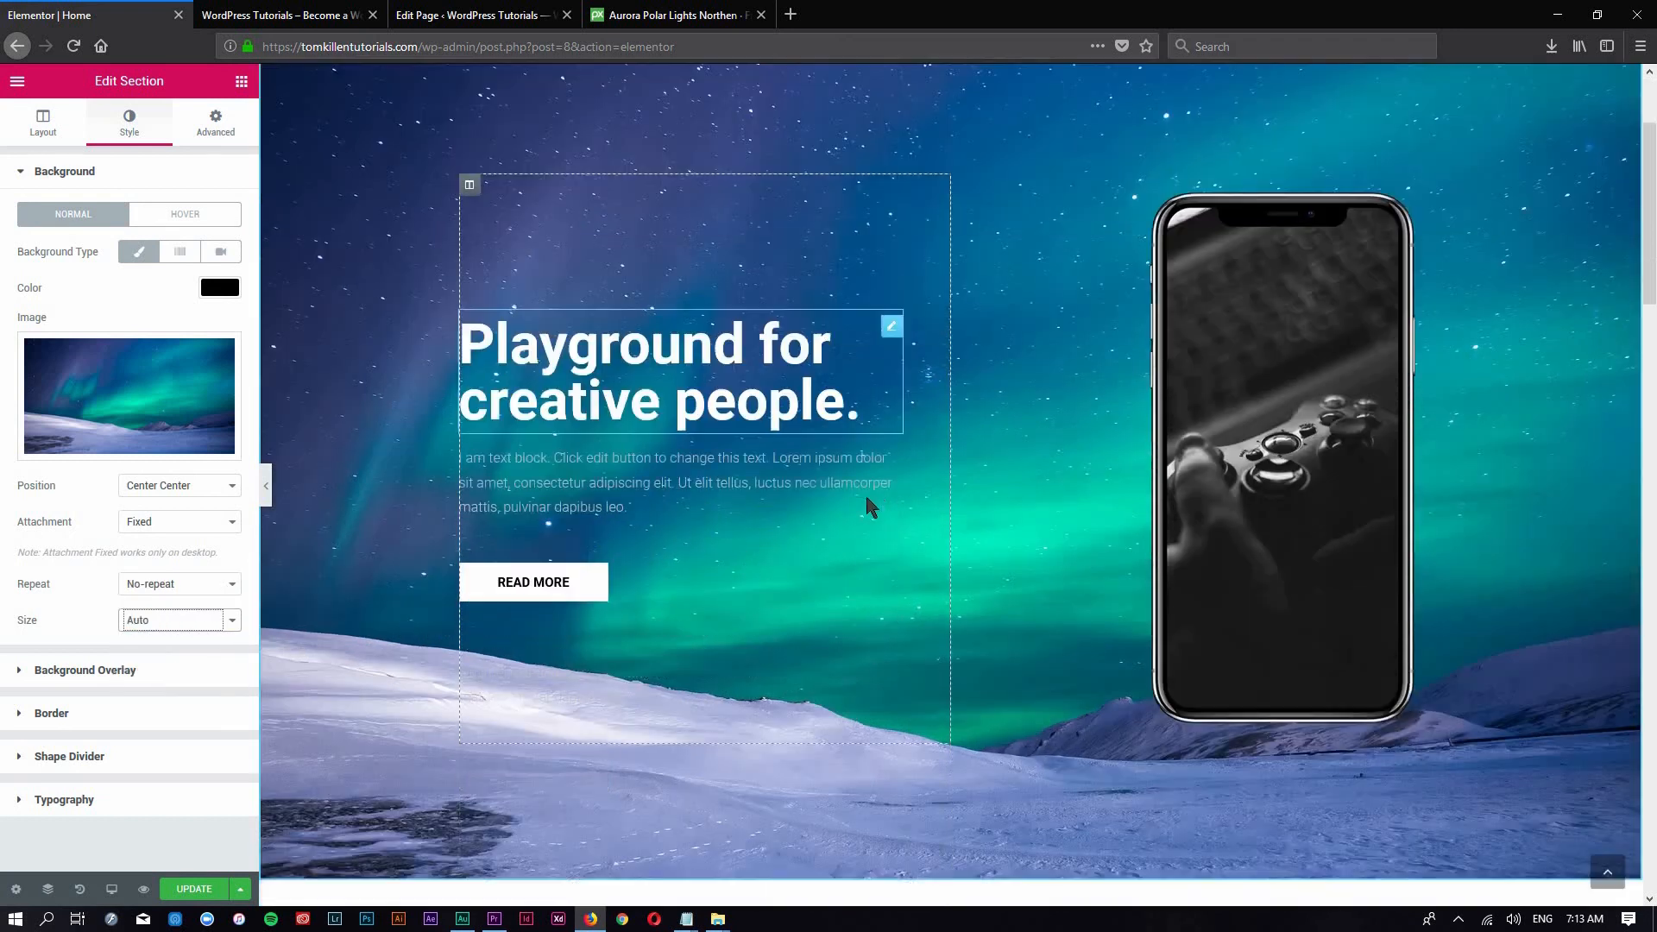
scroll(292, 514, up, 5)
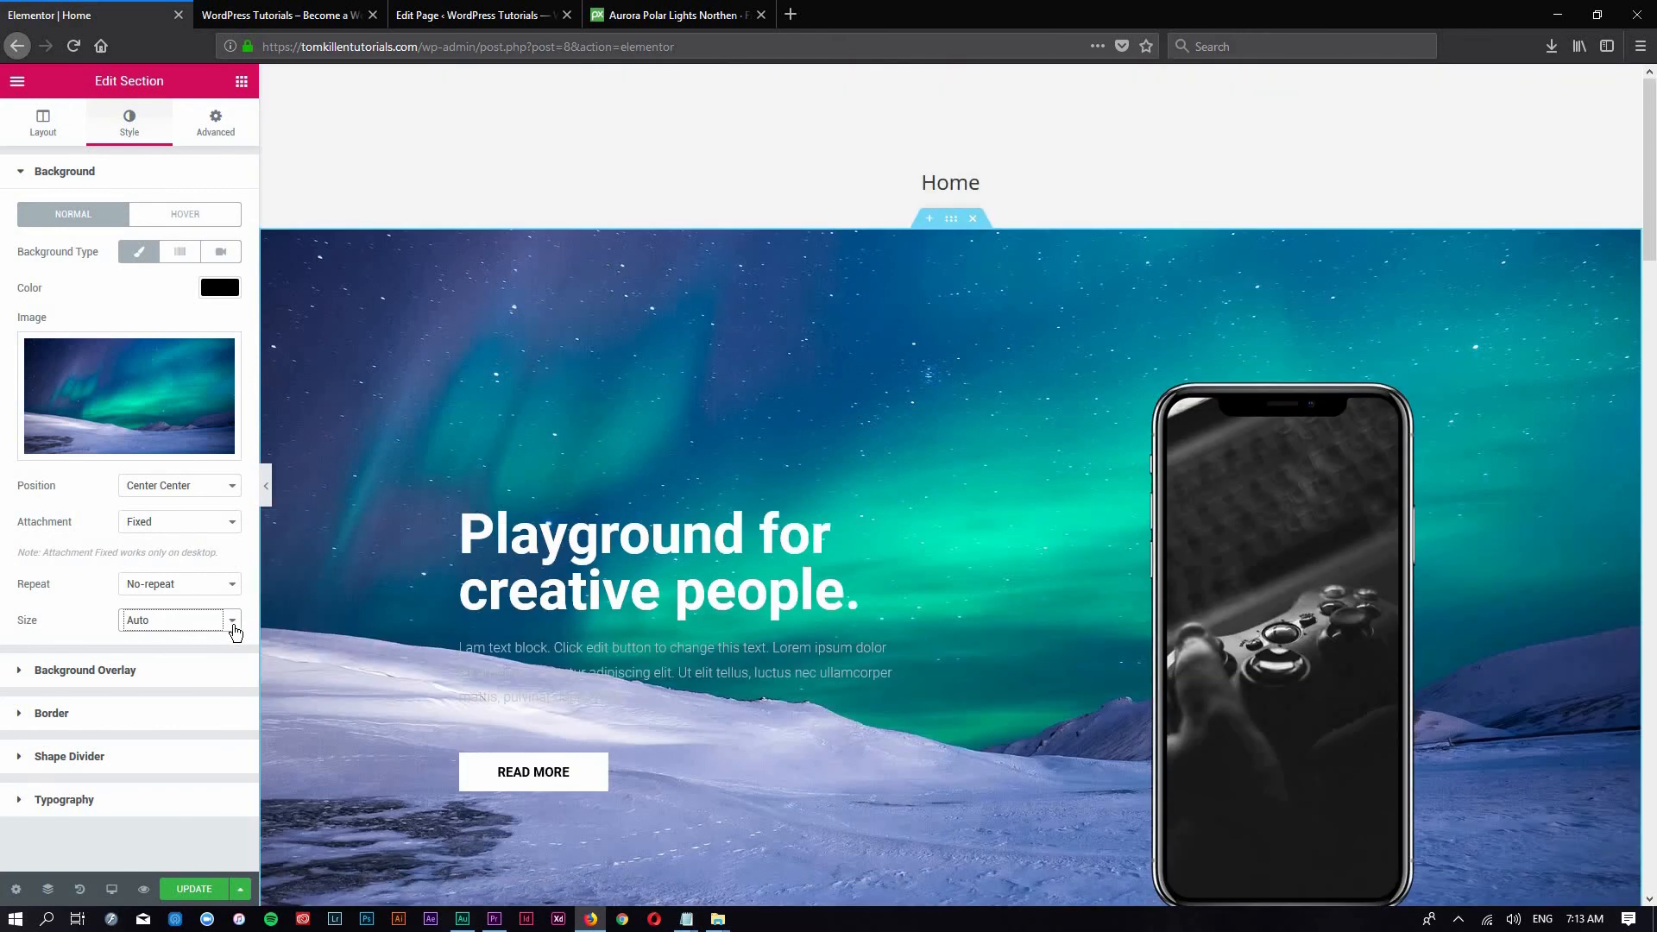
click(232, 628)
click(201, 674)
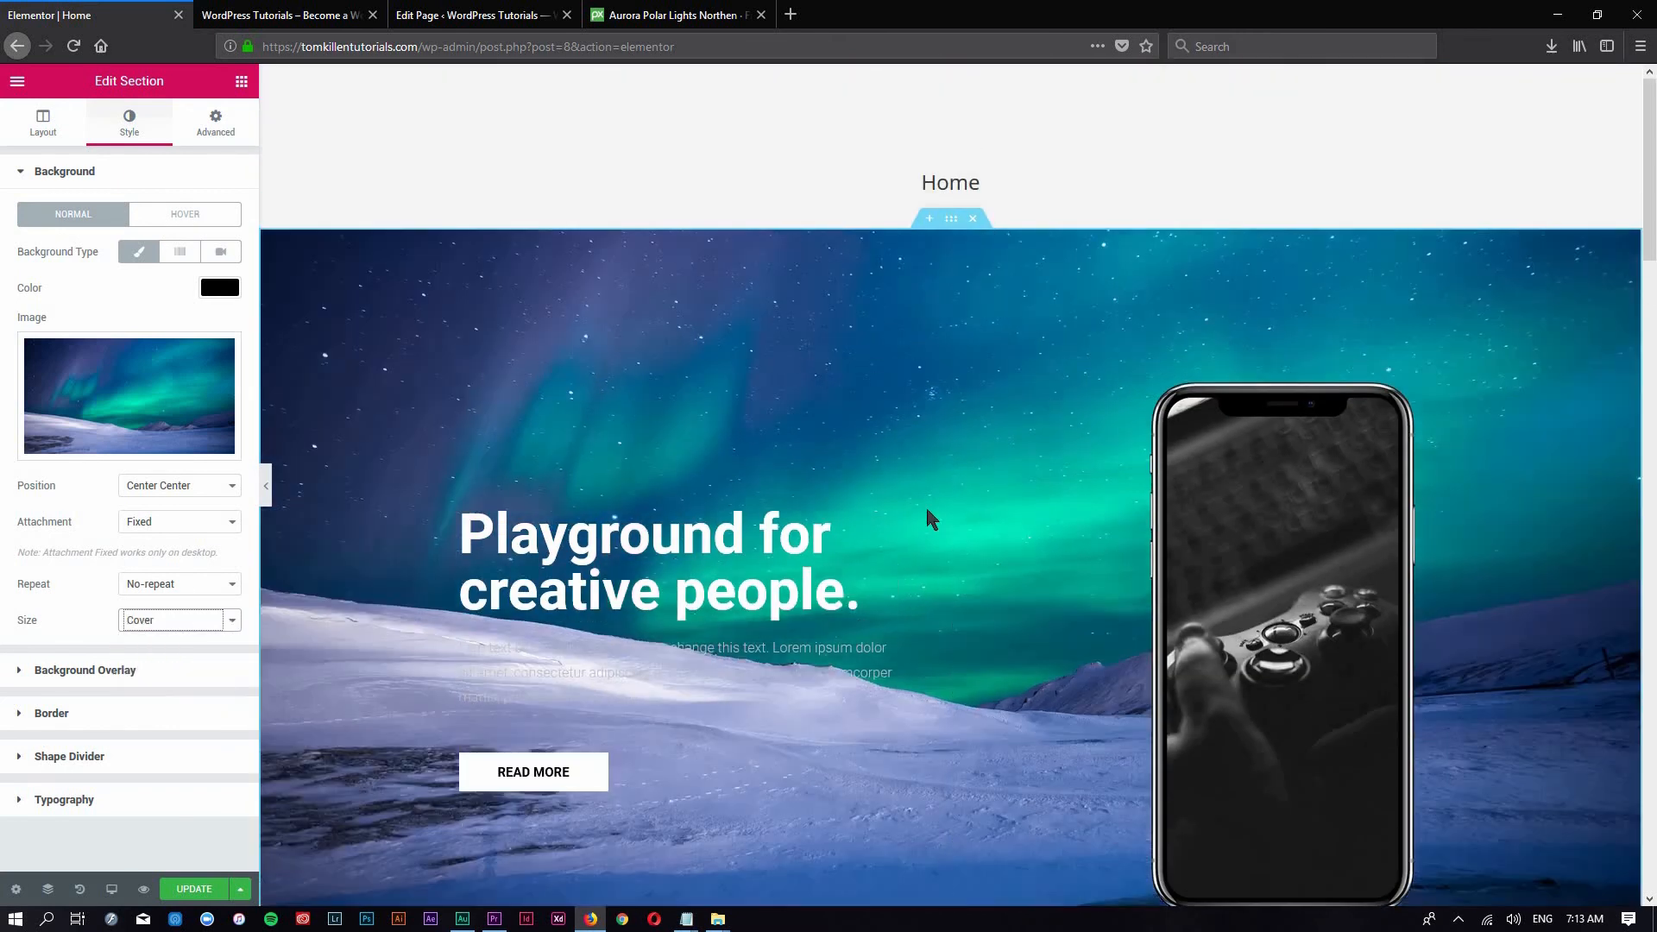
scroll(975, 513, down, 5)
scroll(969, 521, up, 5)
scroll(918, 475, down, 4)
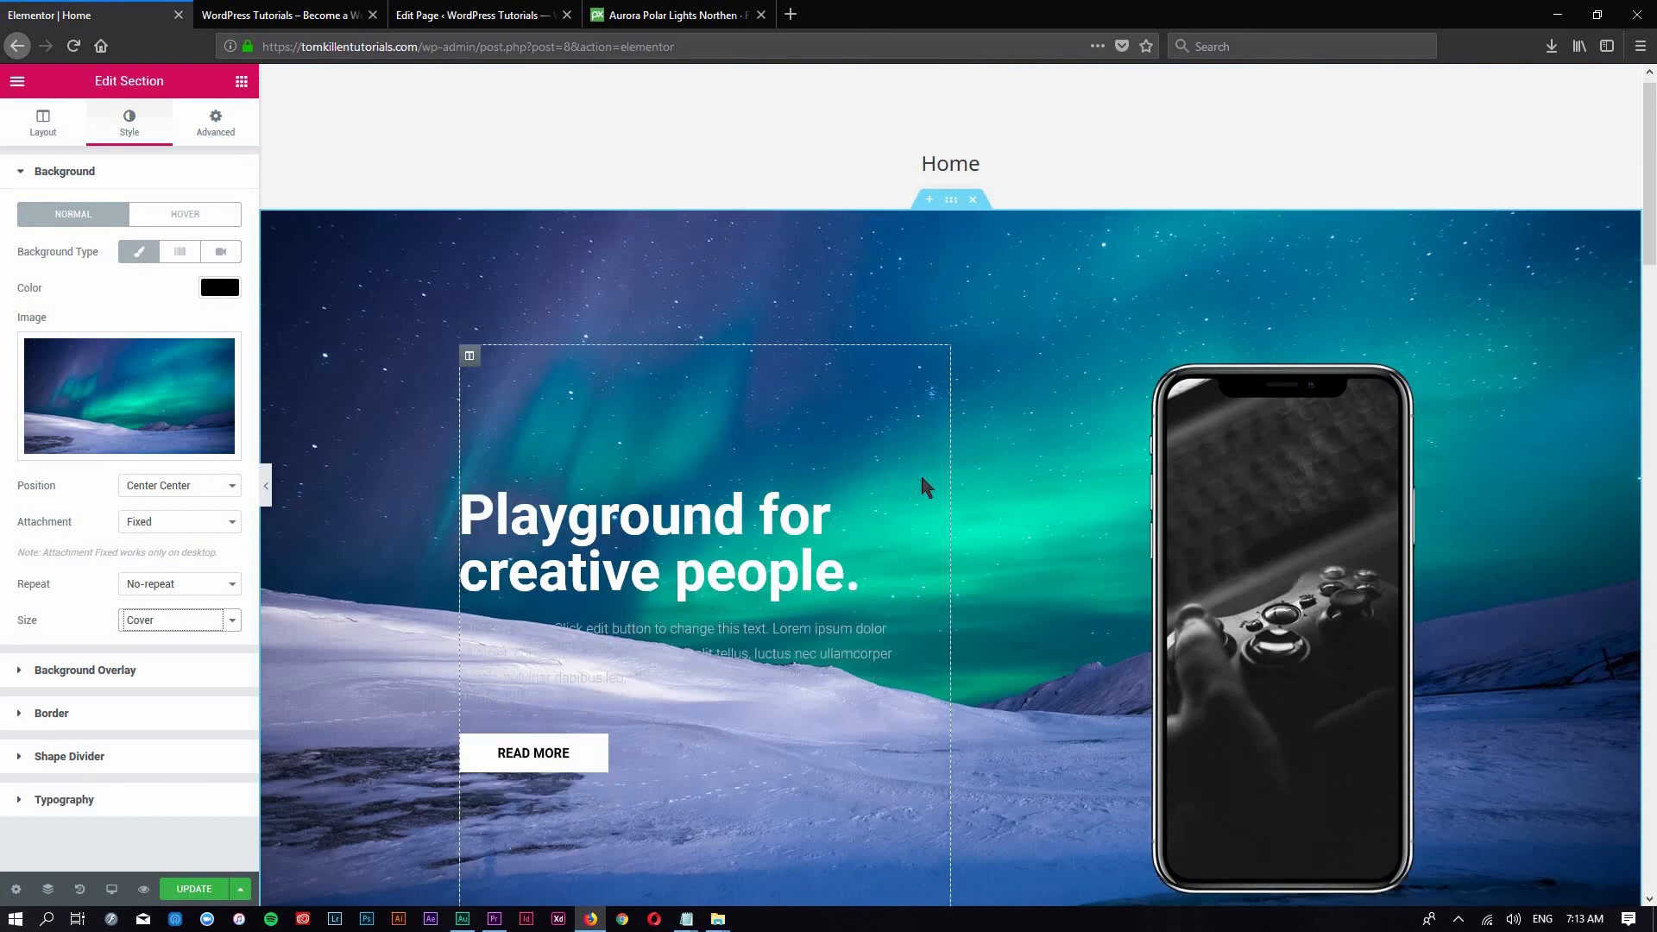
scroll(918, 475, up, 1)
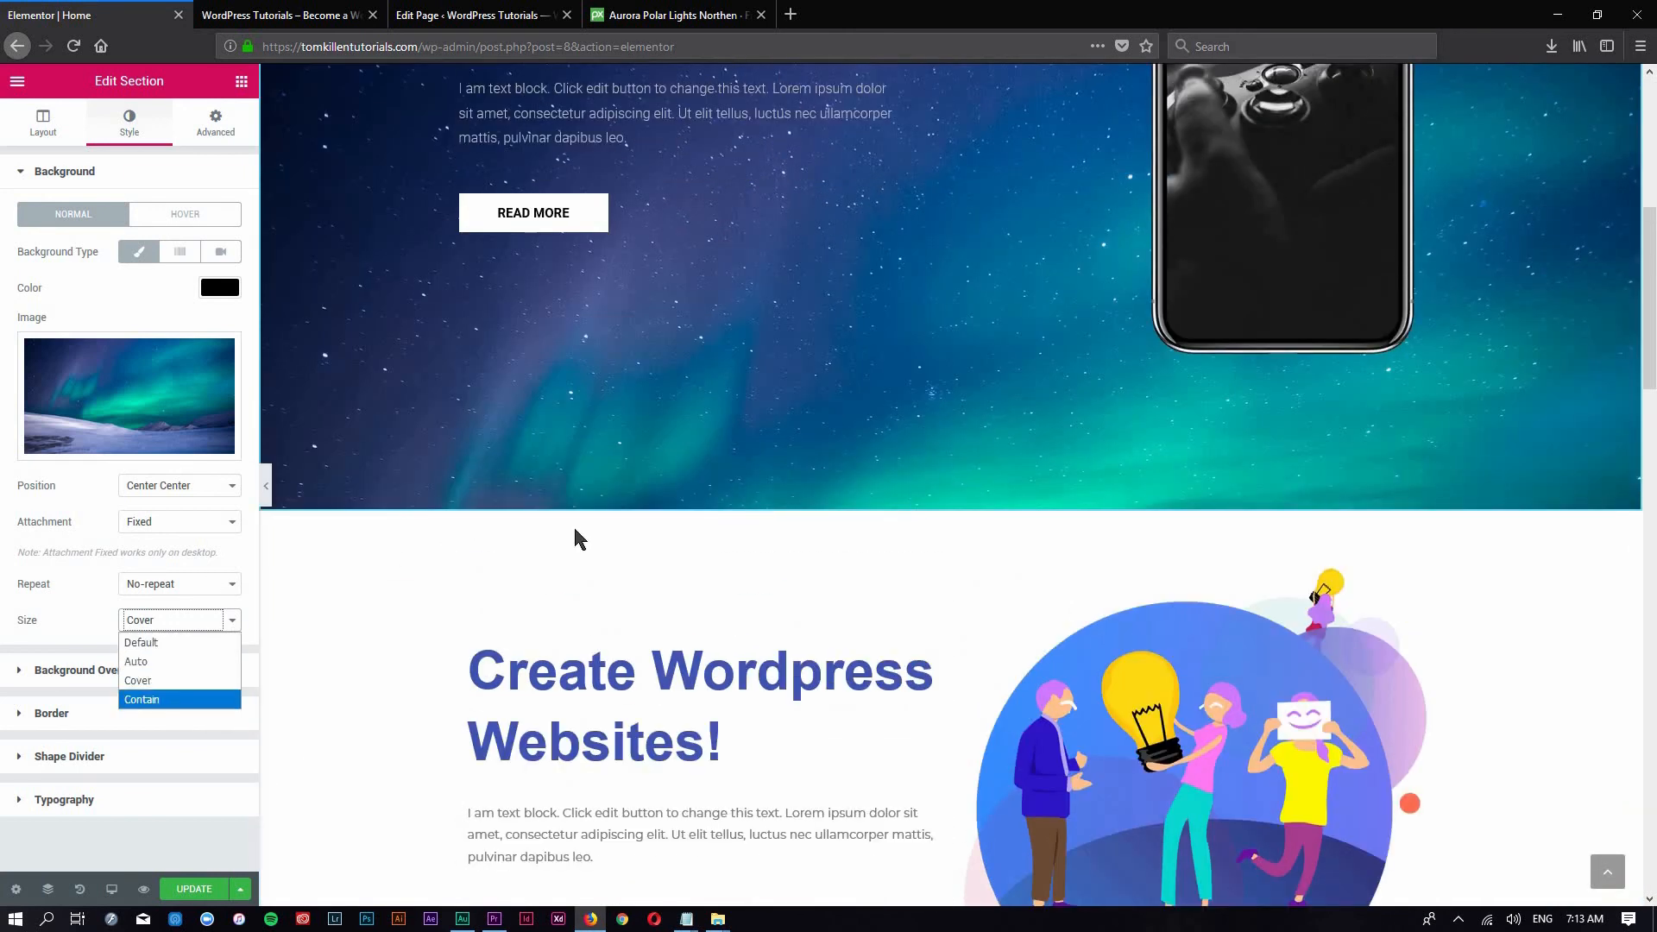
Try the Contain size for the background image, check it on the page and restore Cover
click(180, 699)
scroll(768, 477, up, 5)
scroll(949, 406, down, 2)
scroll(964, 408, down, 3)
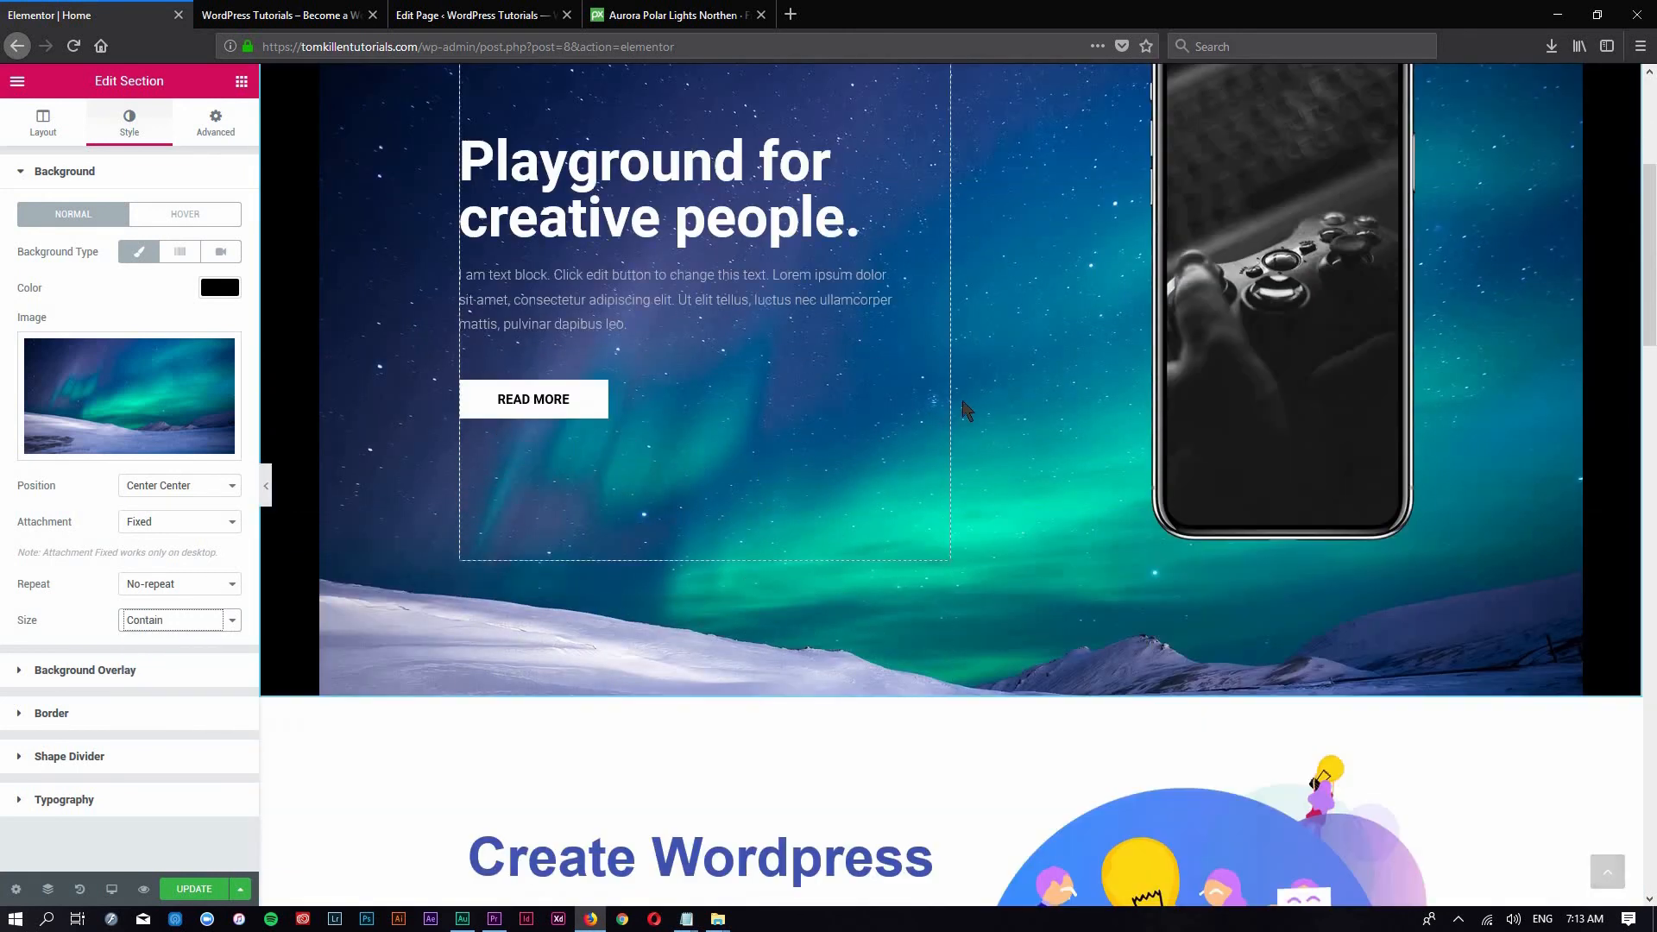
scroll(777, 474, up, 6)
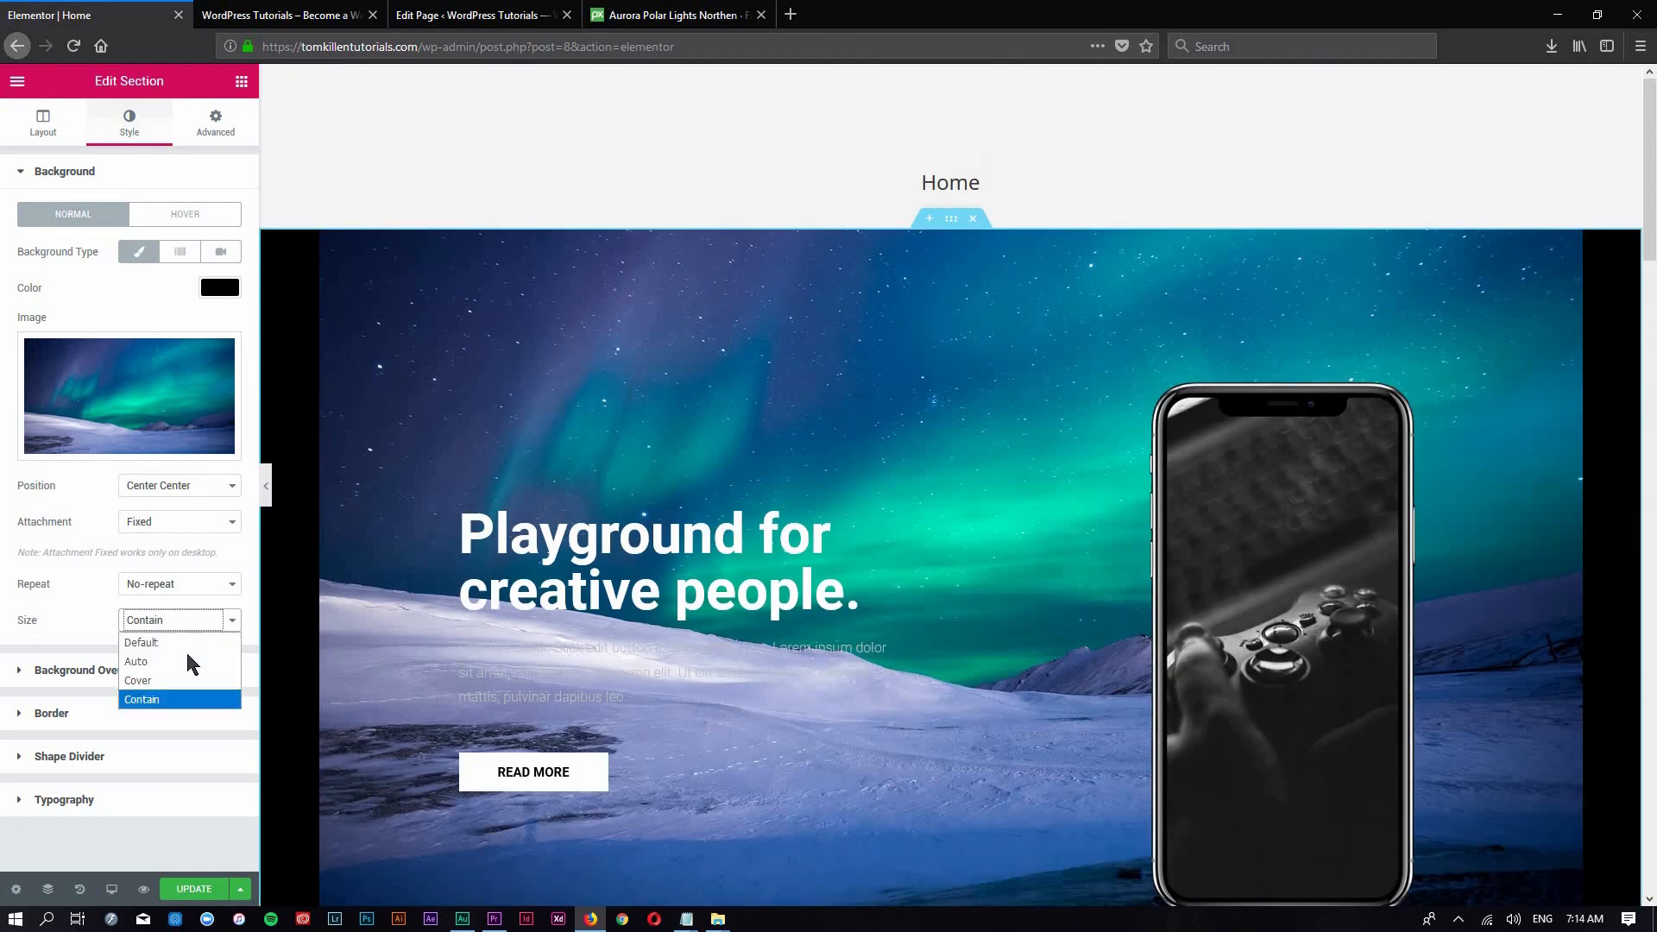
click(176, 680)
scroll(992, 359, down, 4)
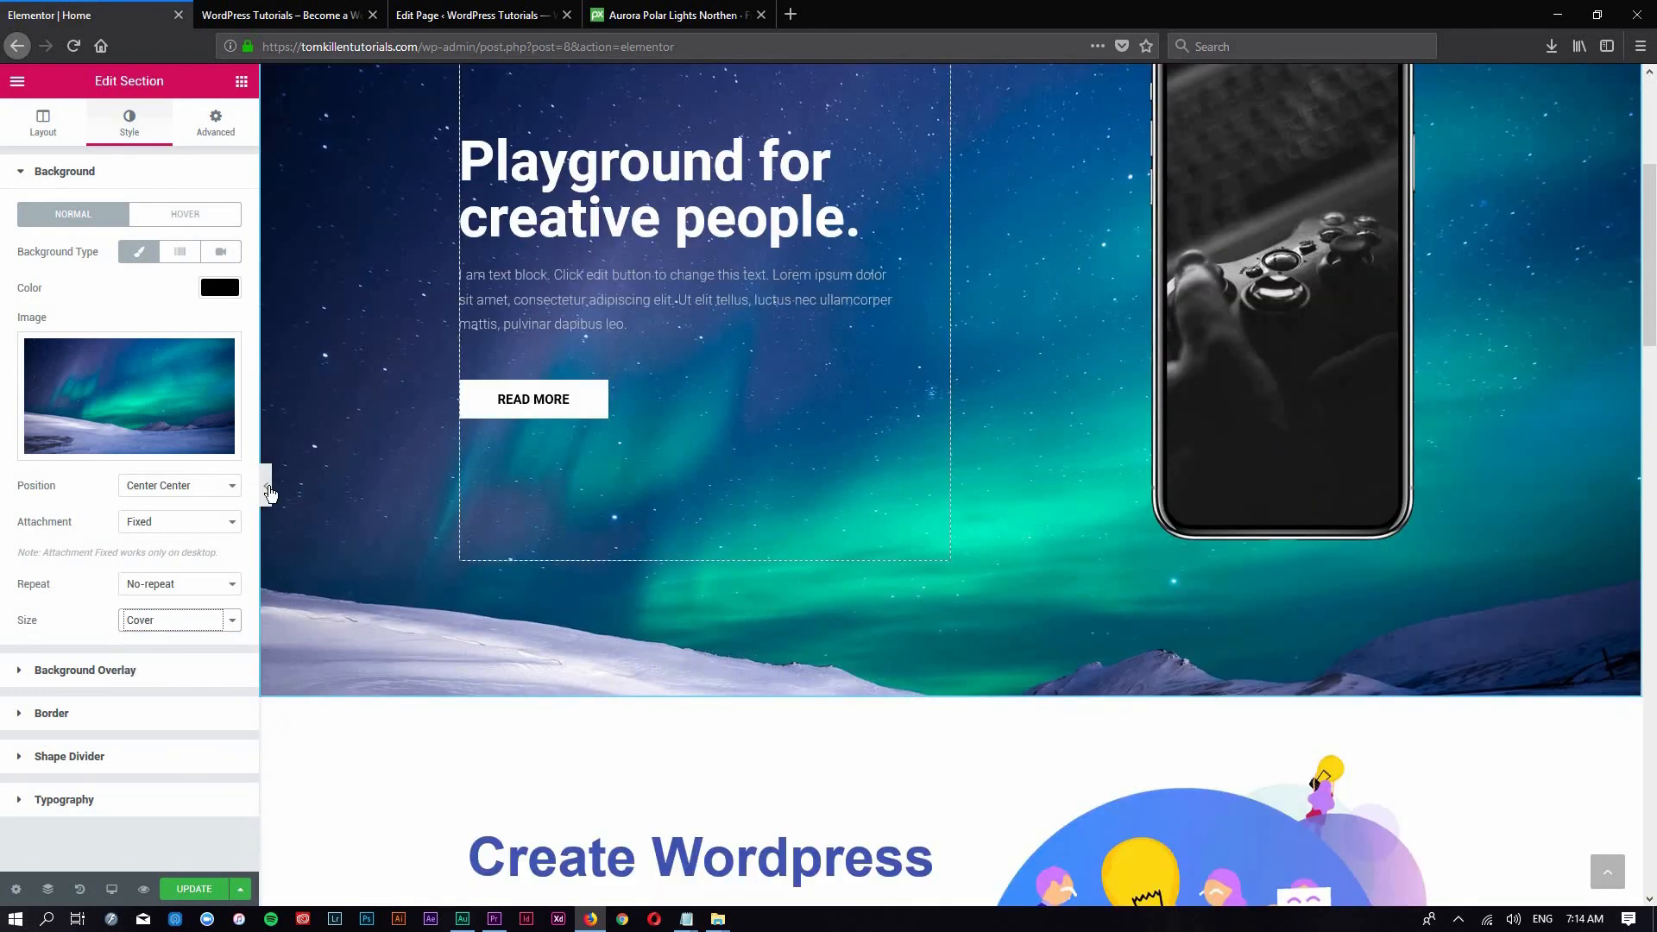
Hide the editing panel to examine the hero section at full width, and show the panel again
click(266, 486)
scroll(740, 422, up, 5)
scroll(739, 422, down, 1)
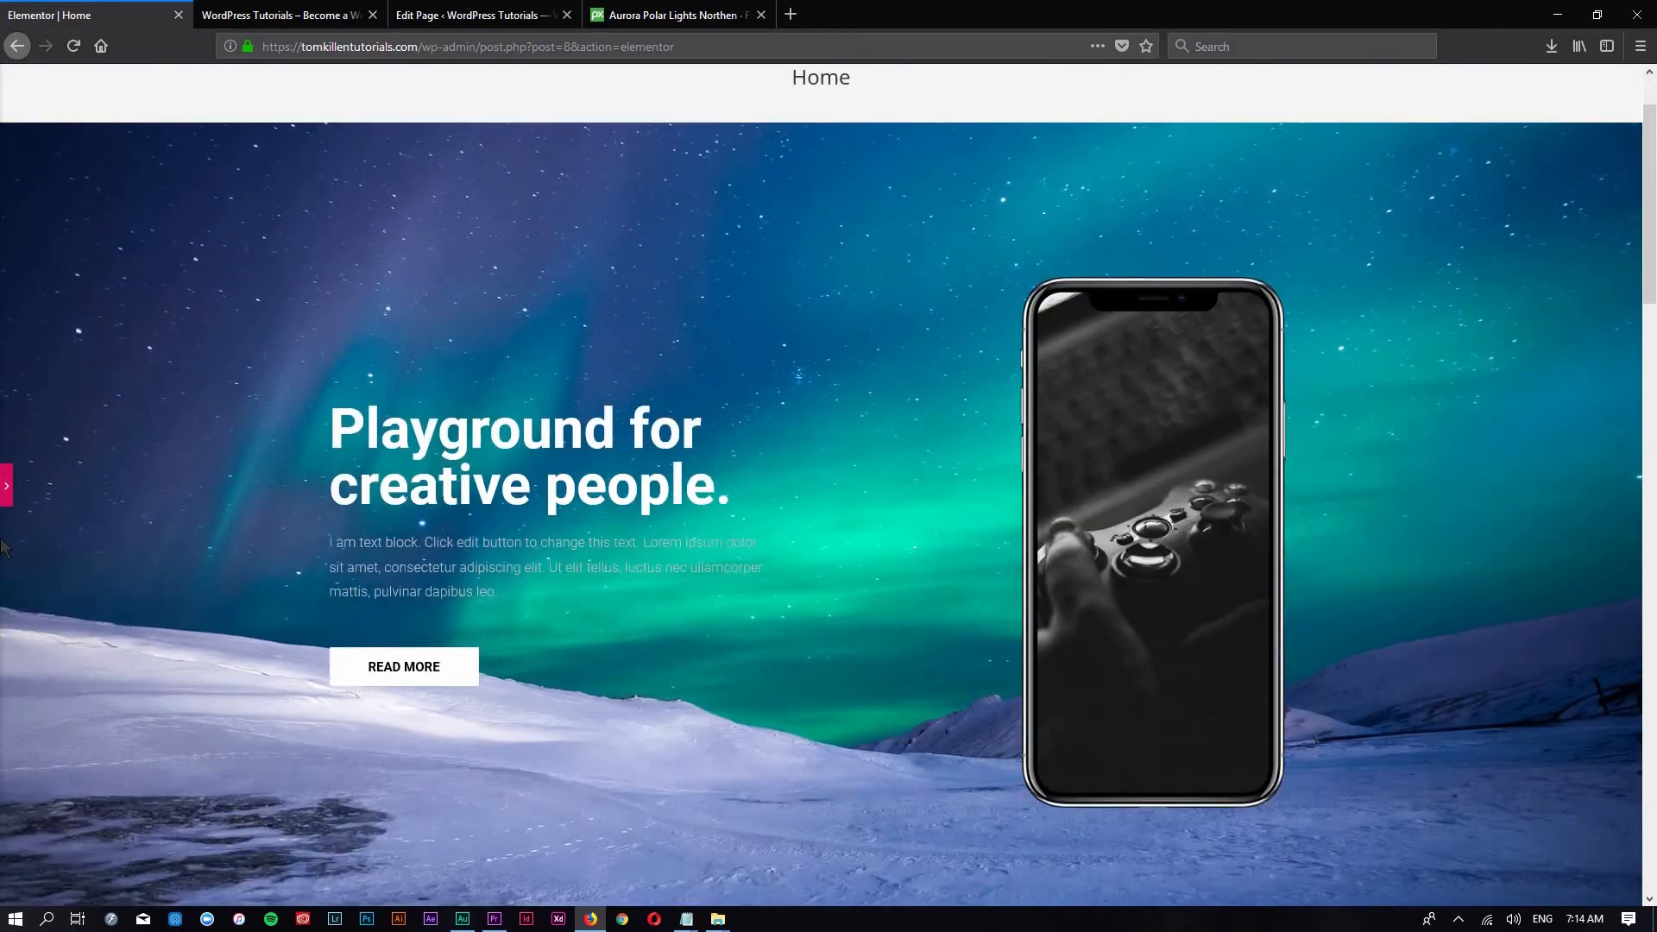
scroll(192, 510, up, 2)
click(7, 486)
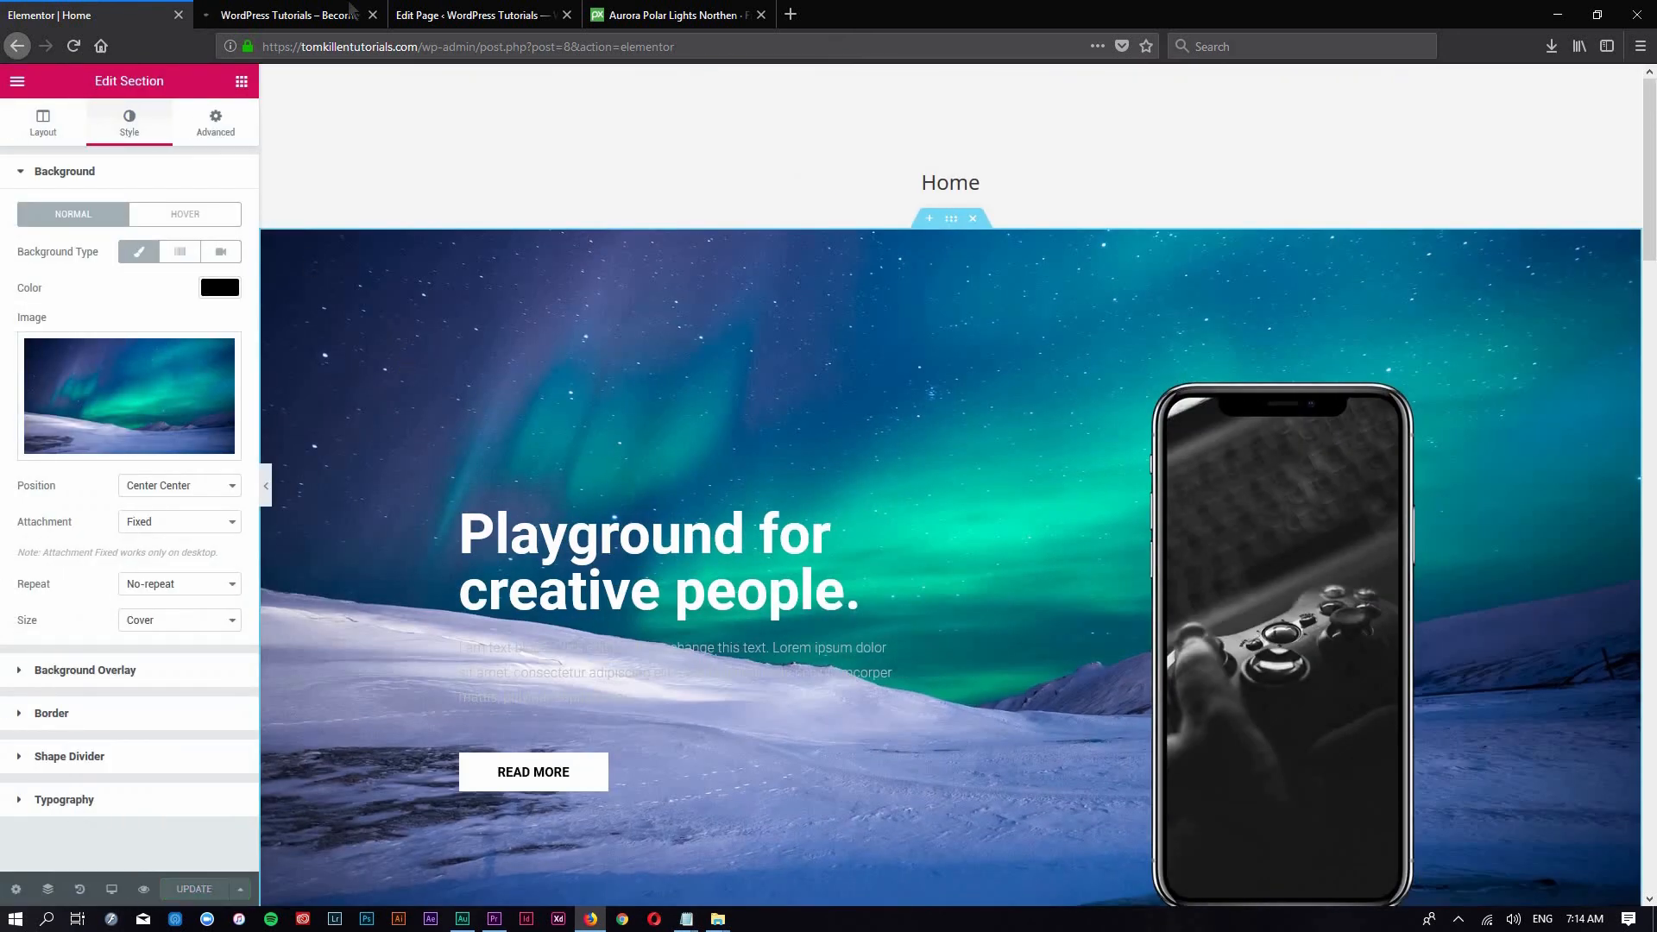
Update the page and check the new hero background behind the header in the site preview
click(282, 13)
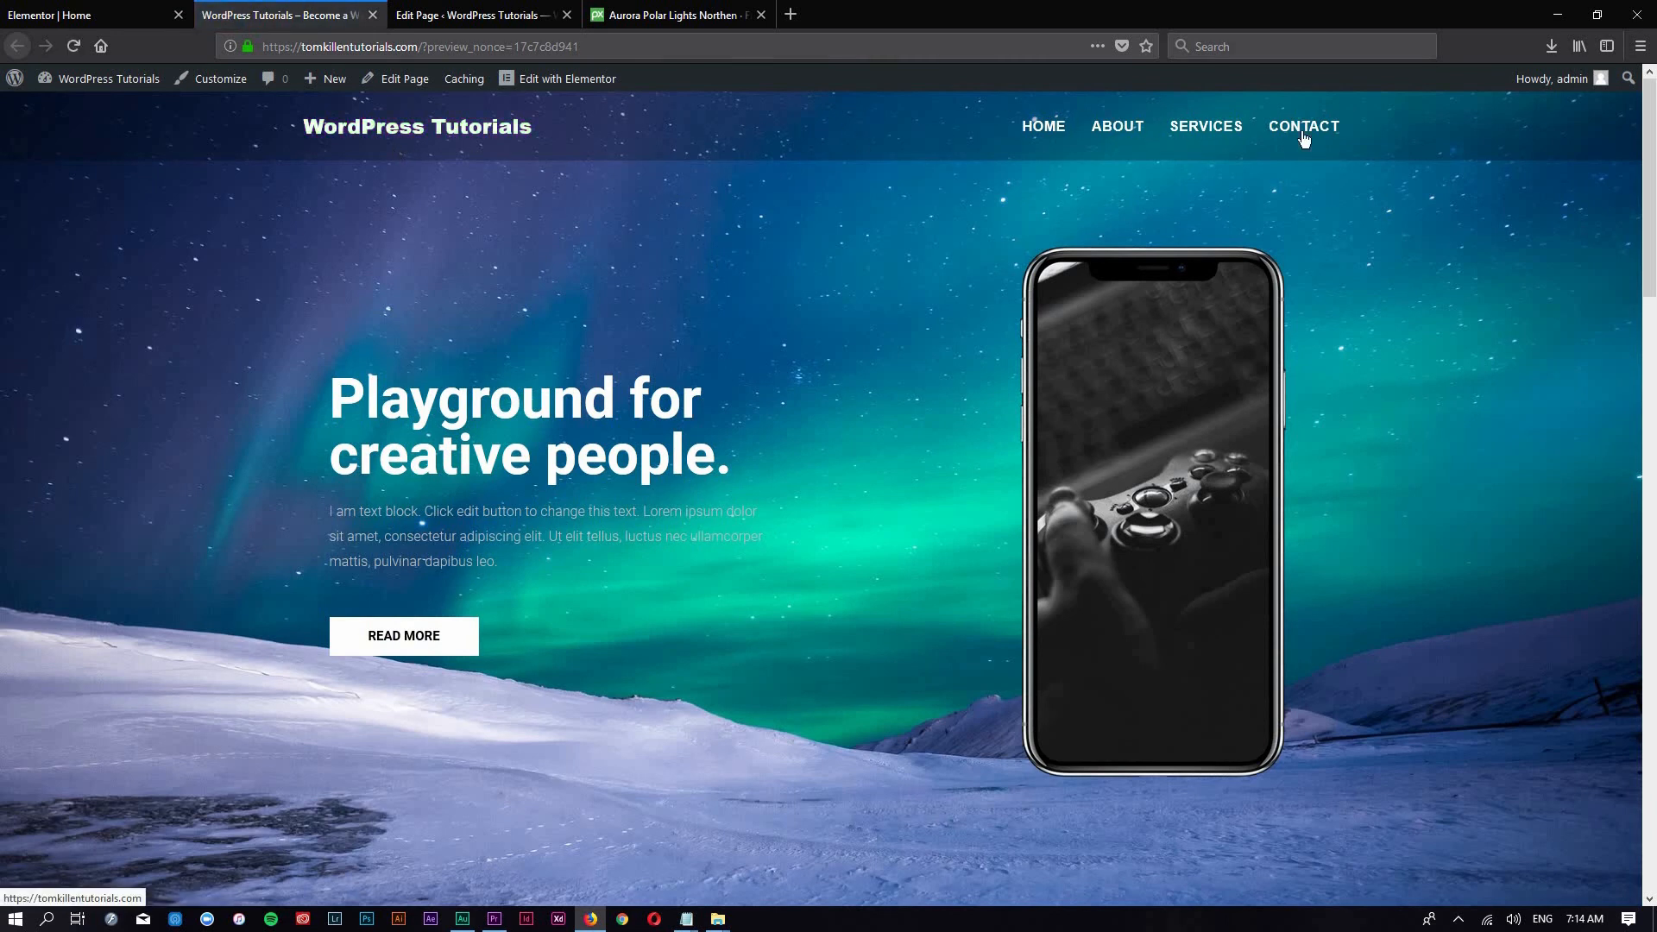
scroll(898, 251, down, 1)
scroll(764, 355, up, 1)
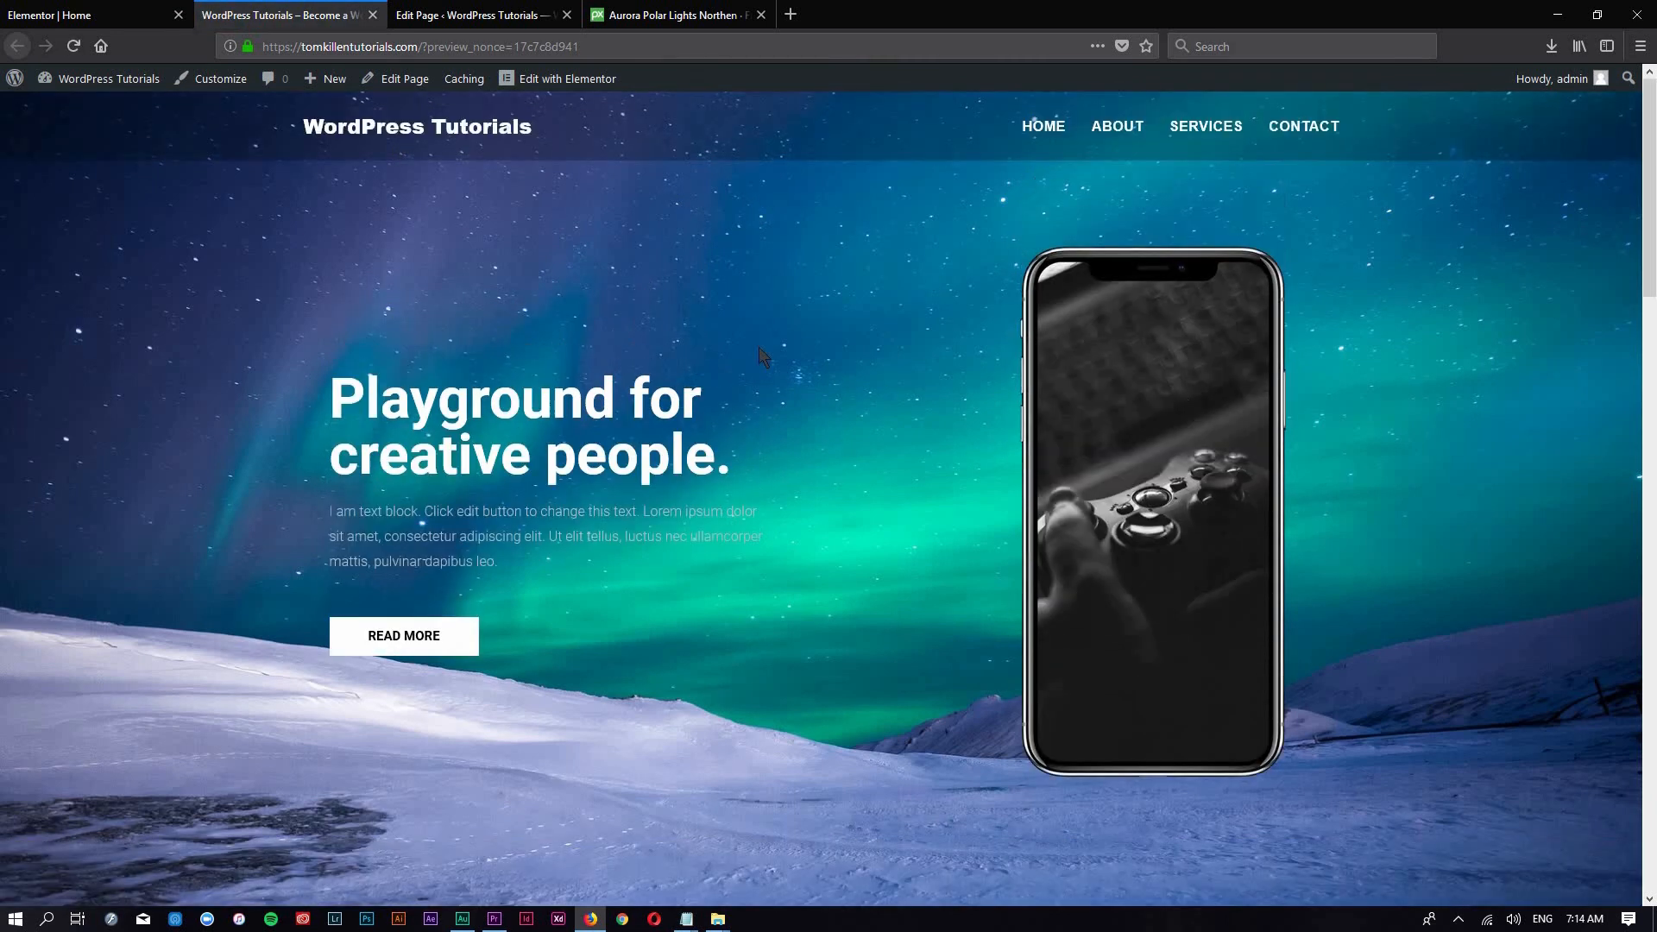
Review the previewed home page from the hero section down to Our Team and the footer, checking the fixed background and hero text
scroll(828, 316, down, 5)
scroll(799, 333, down, 10)
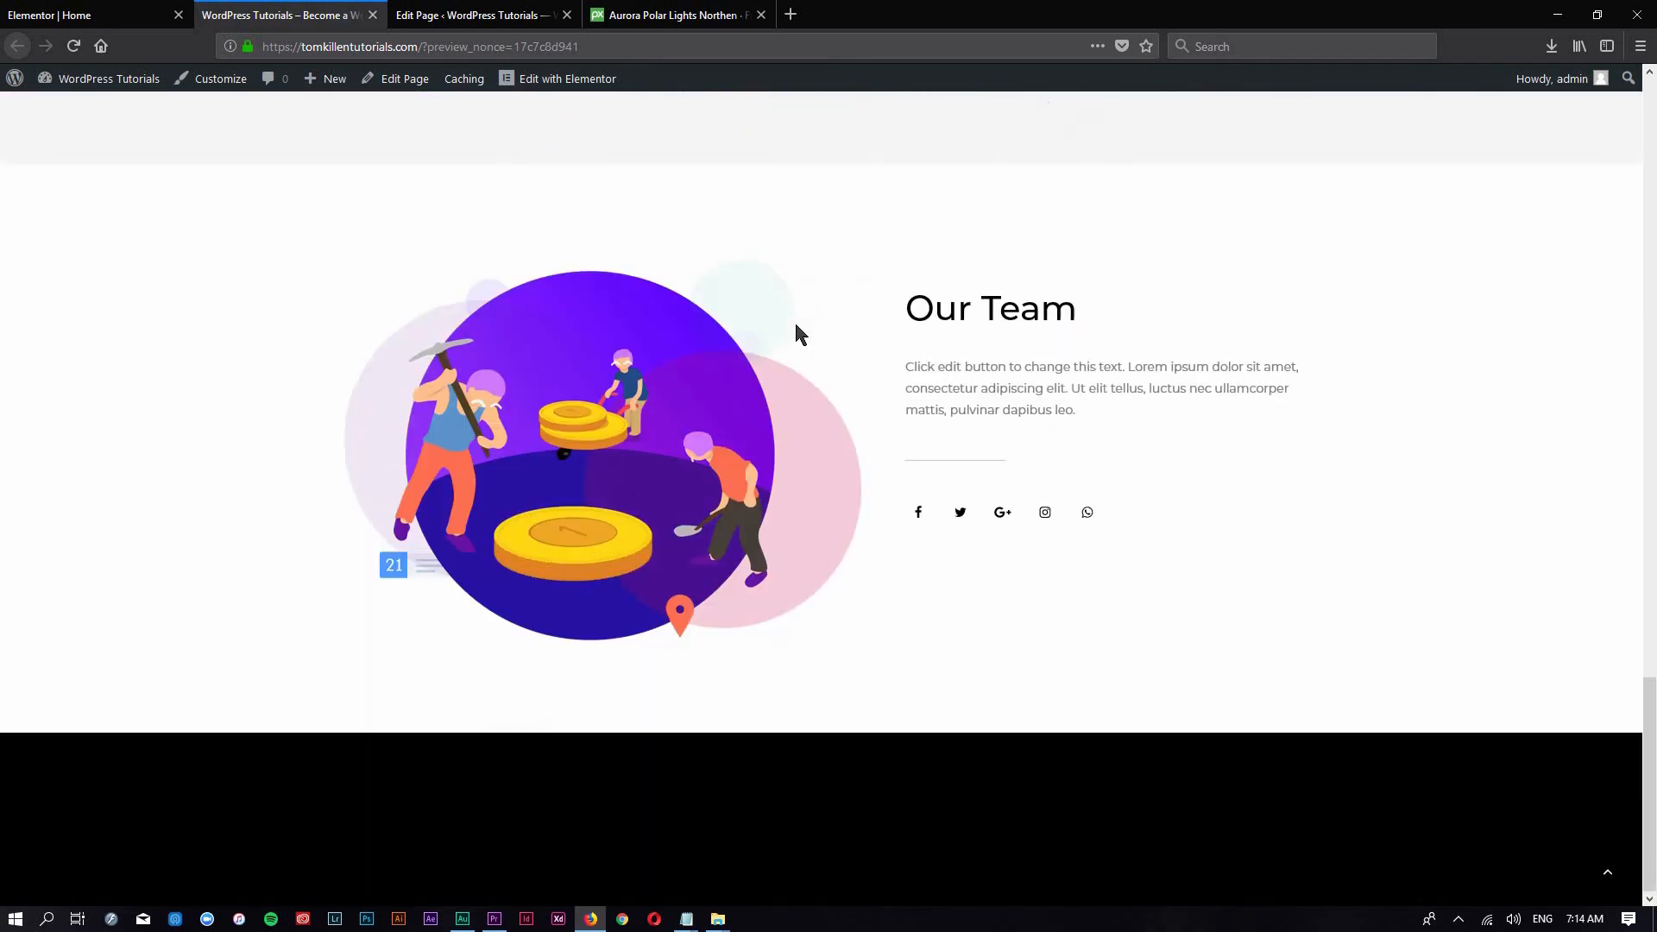
scroll(792, 334, up, 5)
scroll(791, 339, up, 8)
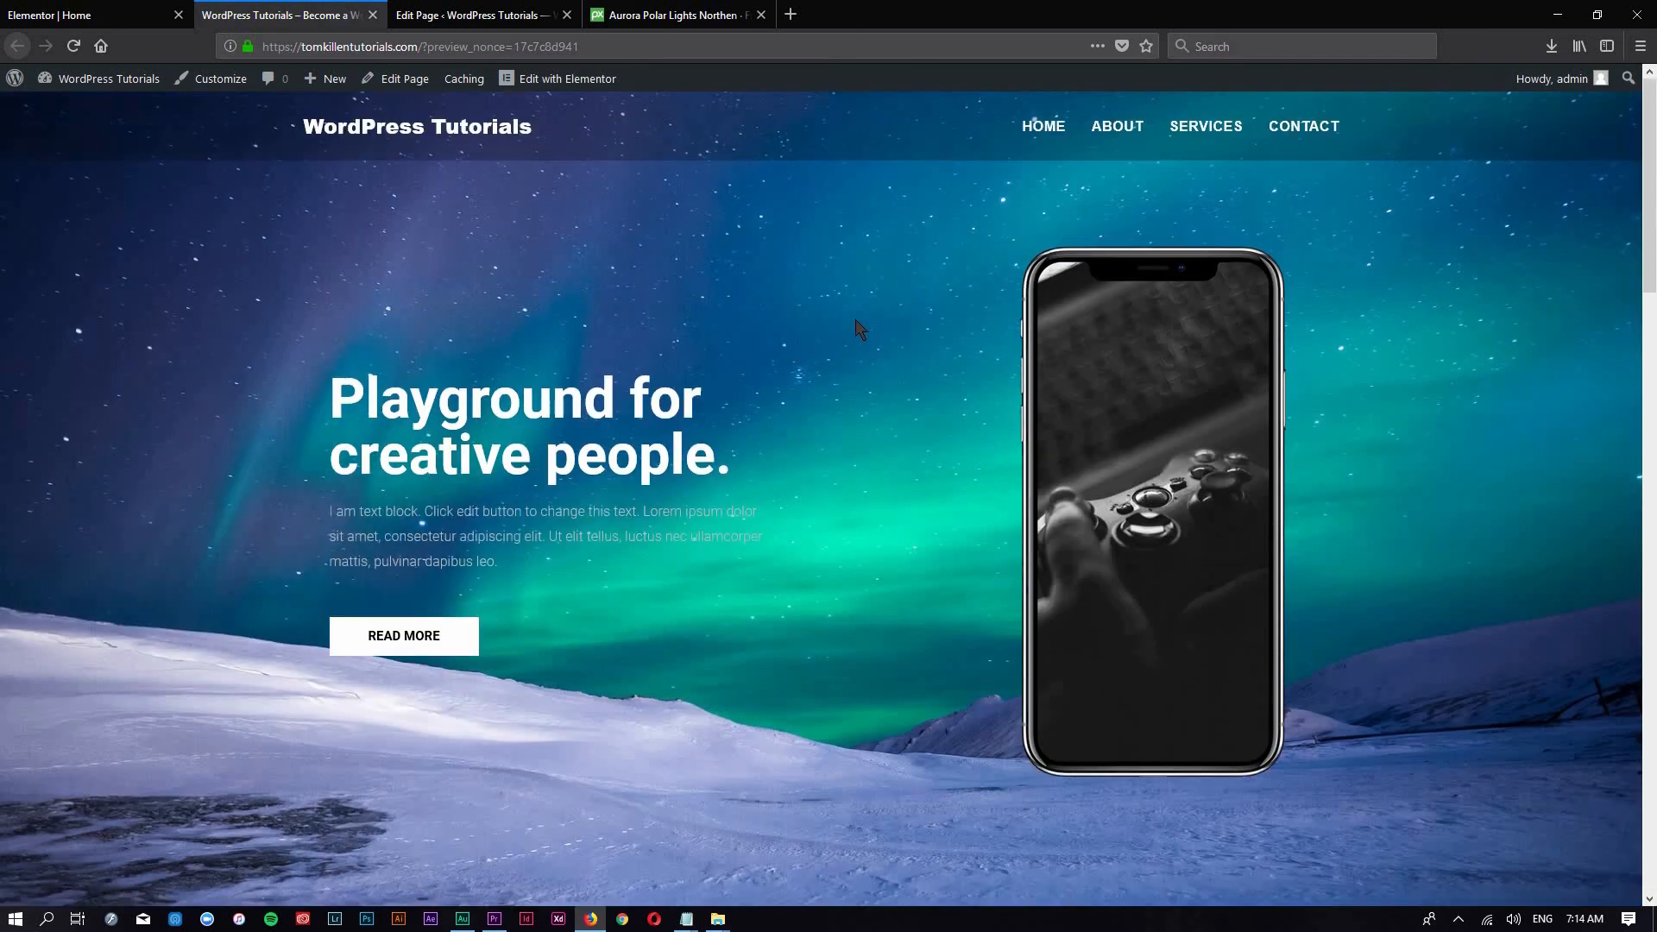
scroll(832, 339, down, 12)
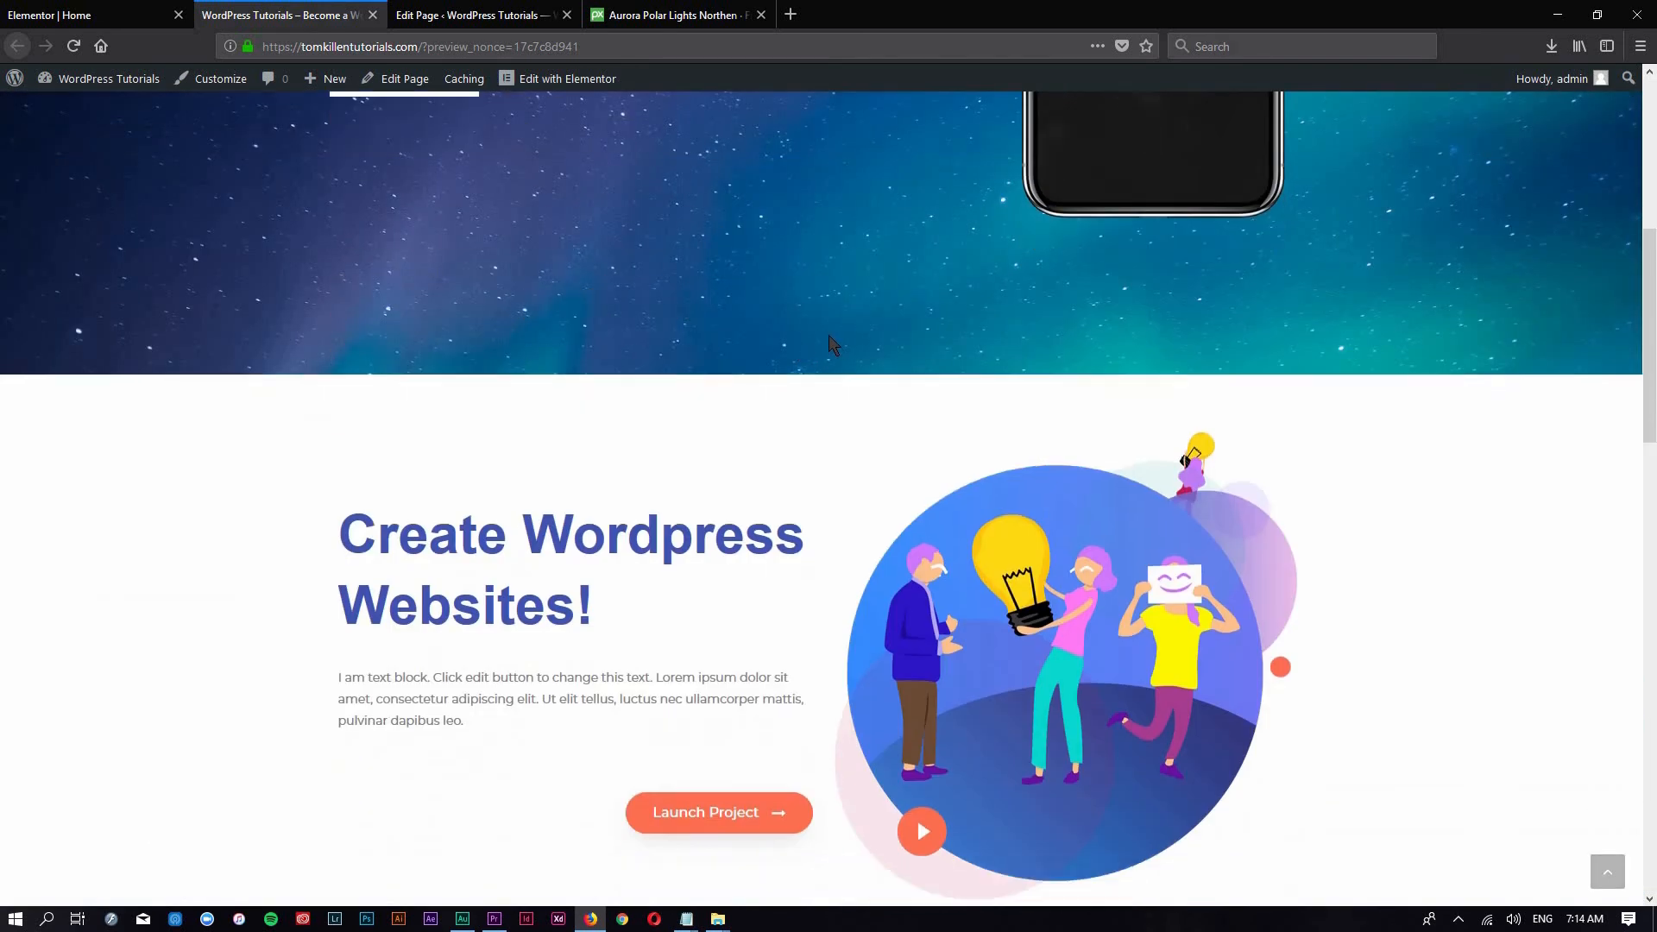
scroll(828, 341, down, 3)
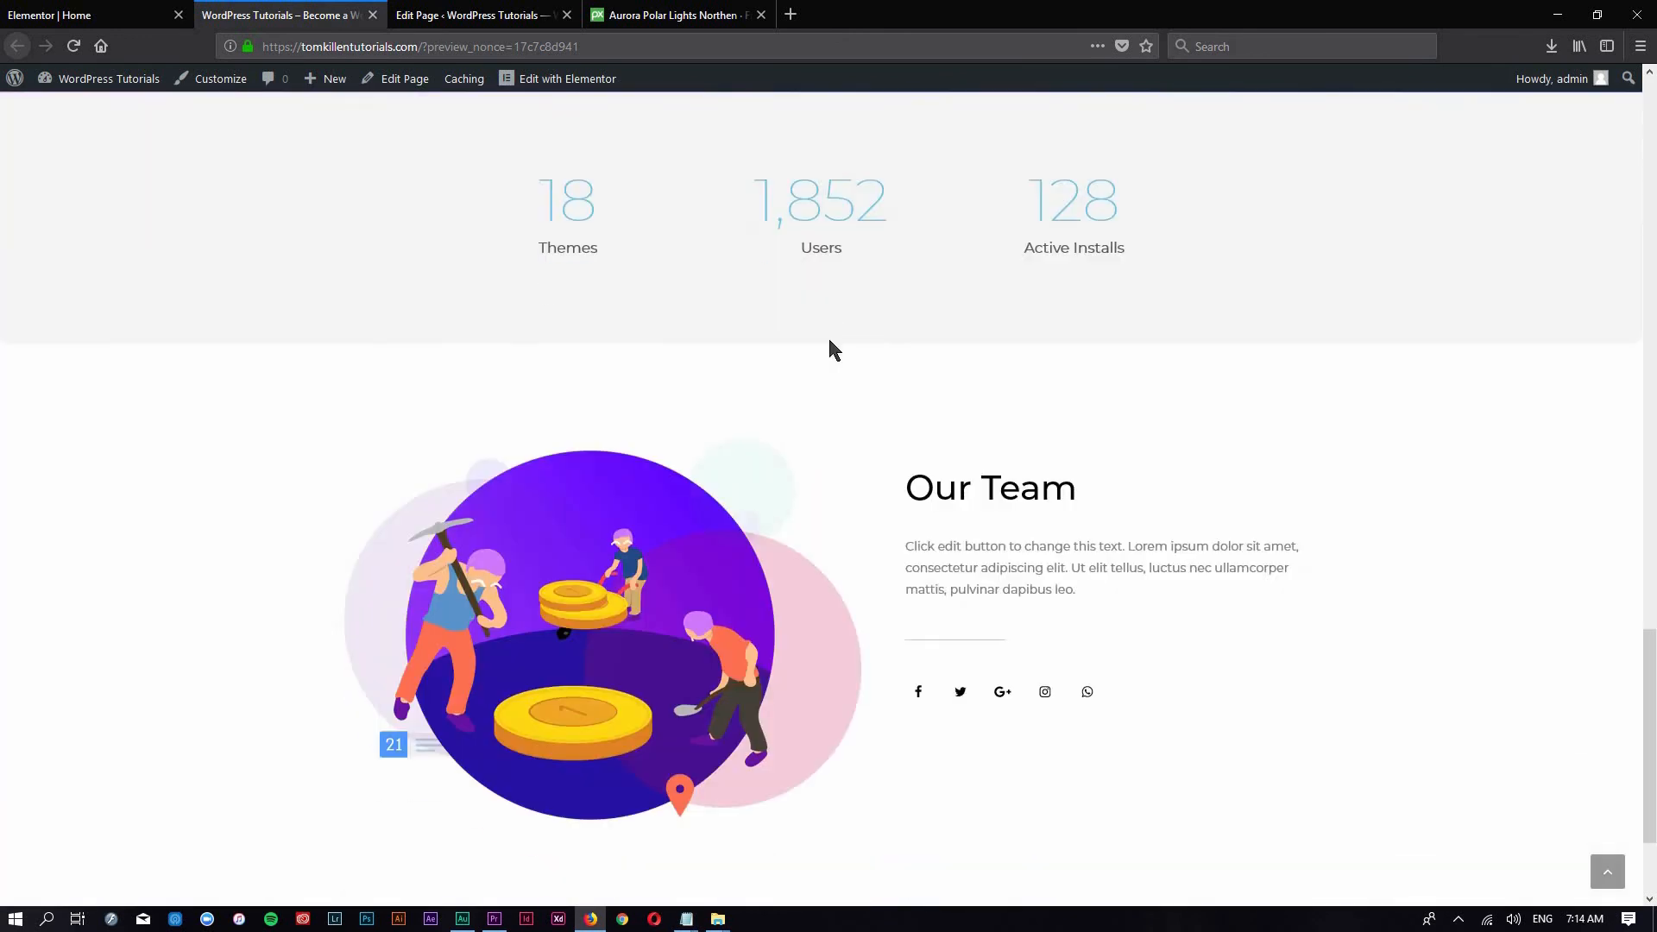
scroll(824, 341, up, 10)
scroll(823, 342, up, 5)
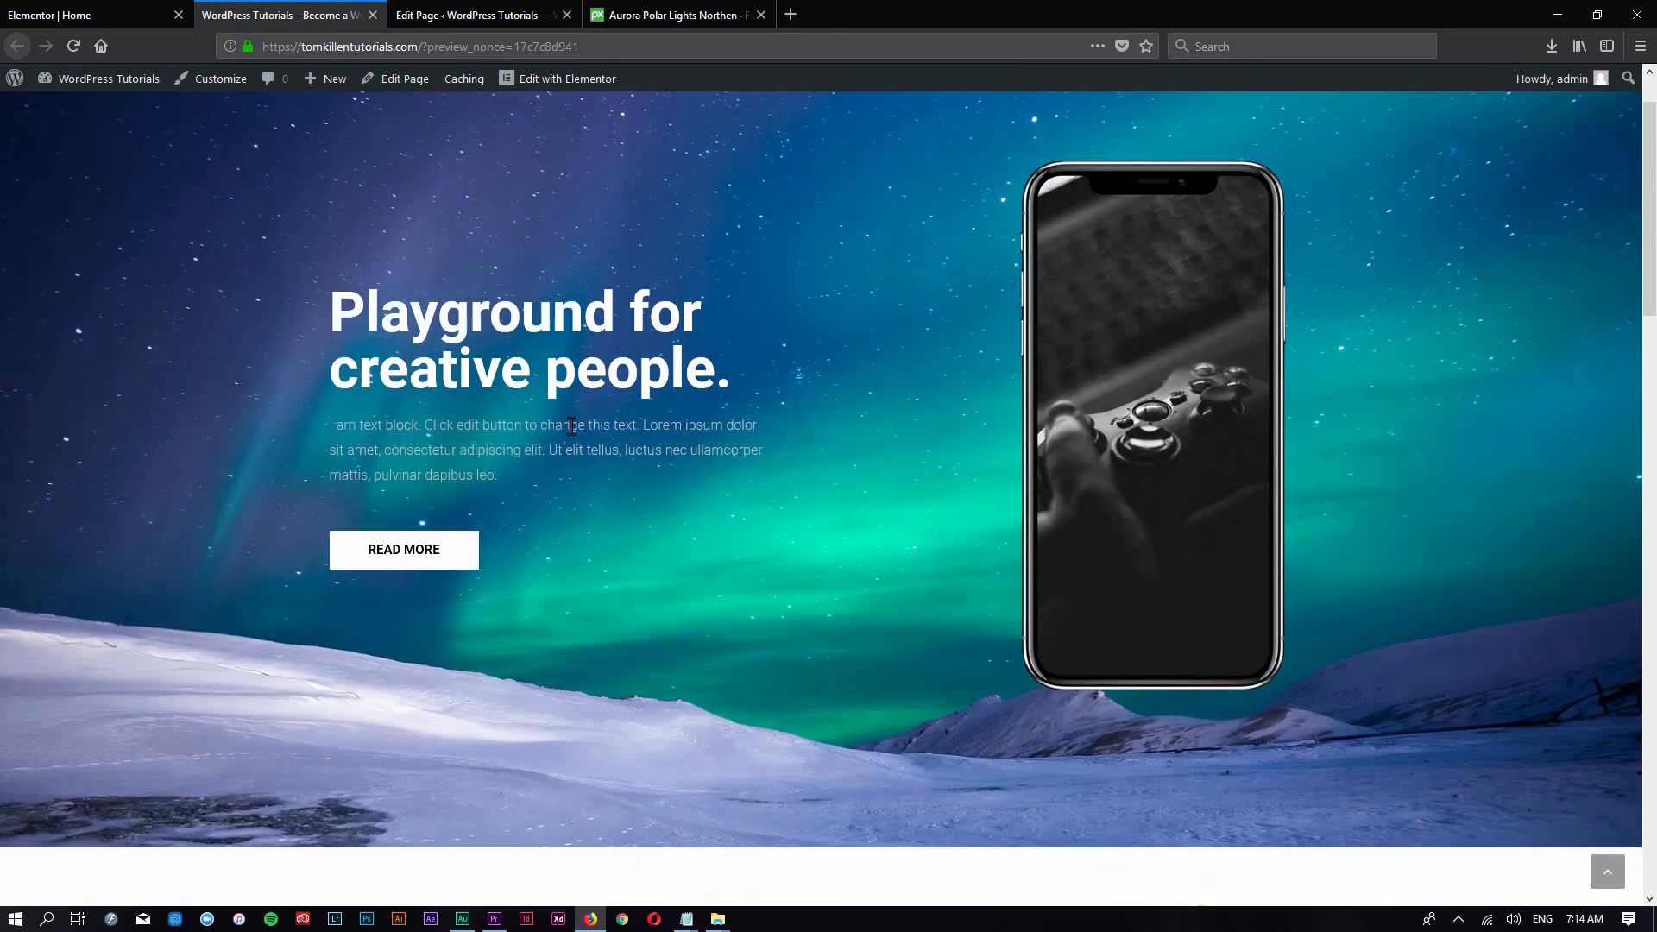
drag(783, 405, 366, 312)
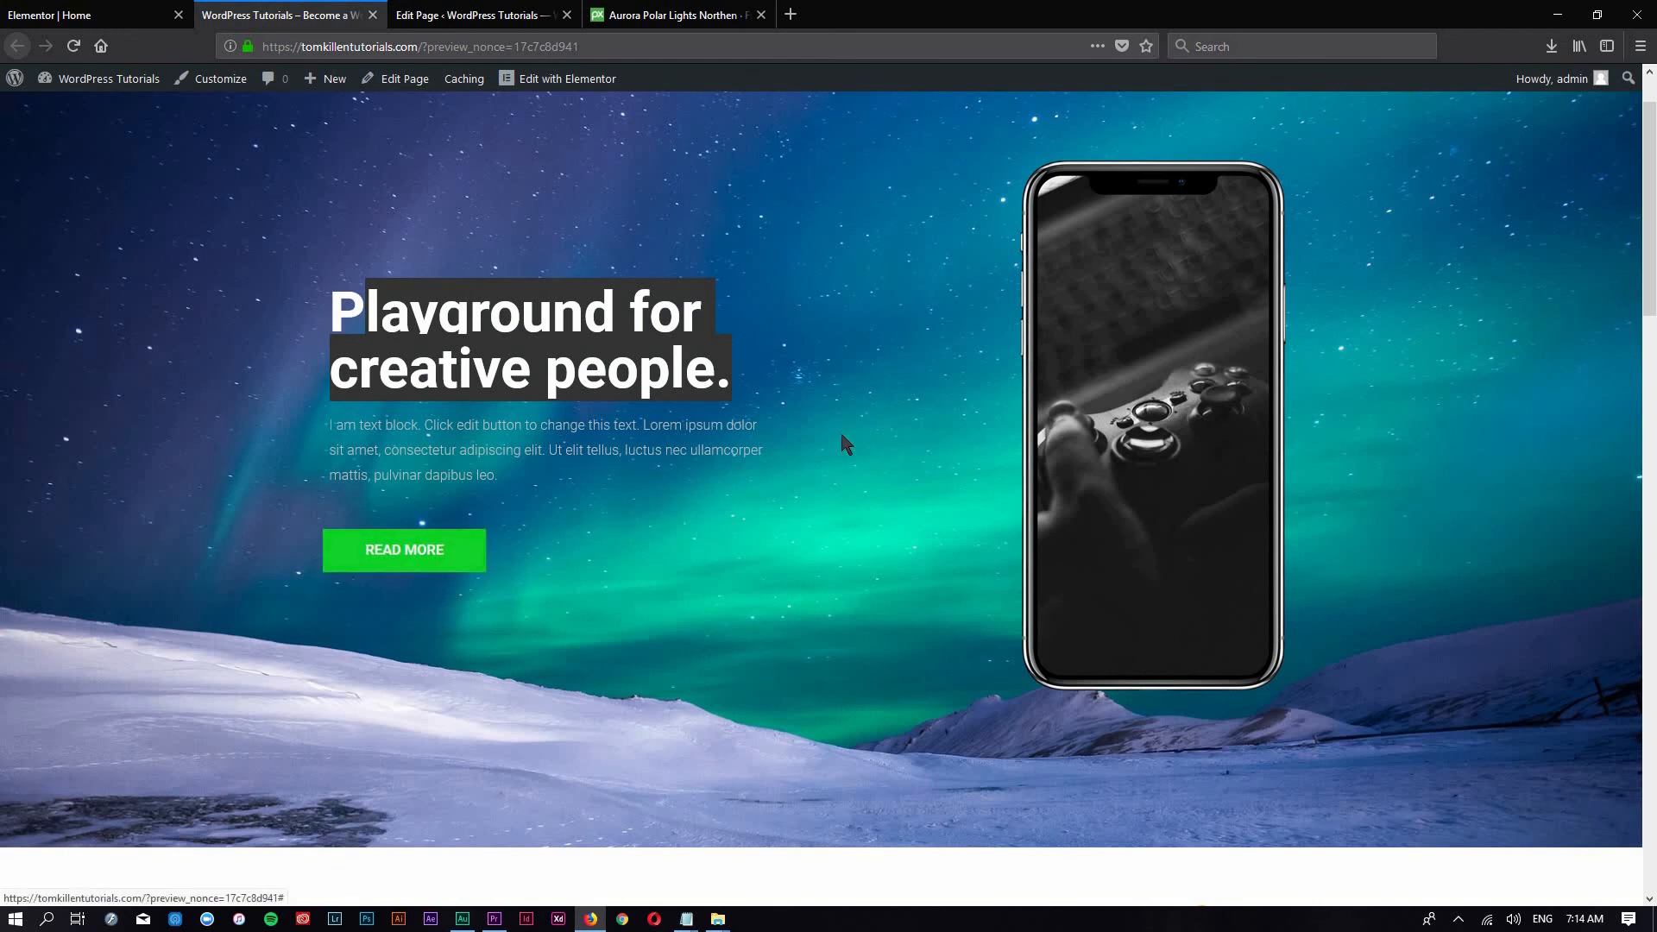
scroll(829, 431, down, 15)
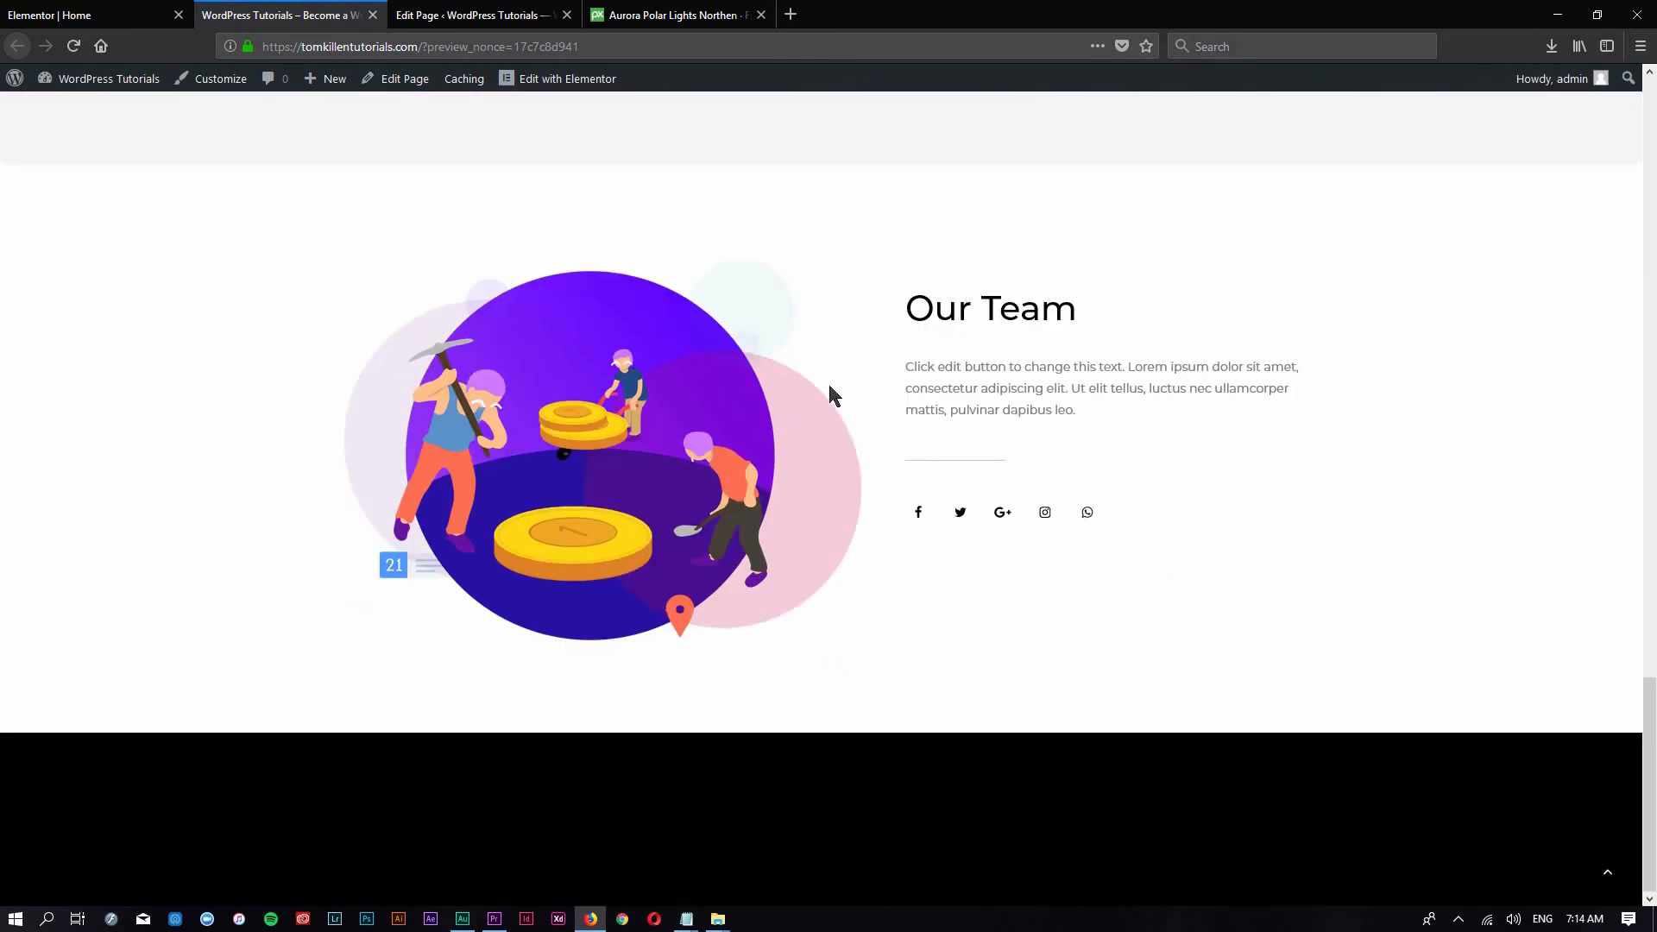
scroll(827, 388, up, 15)
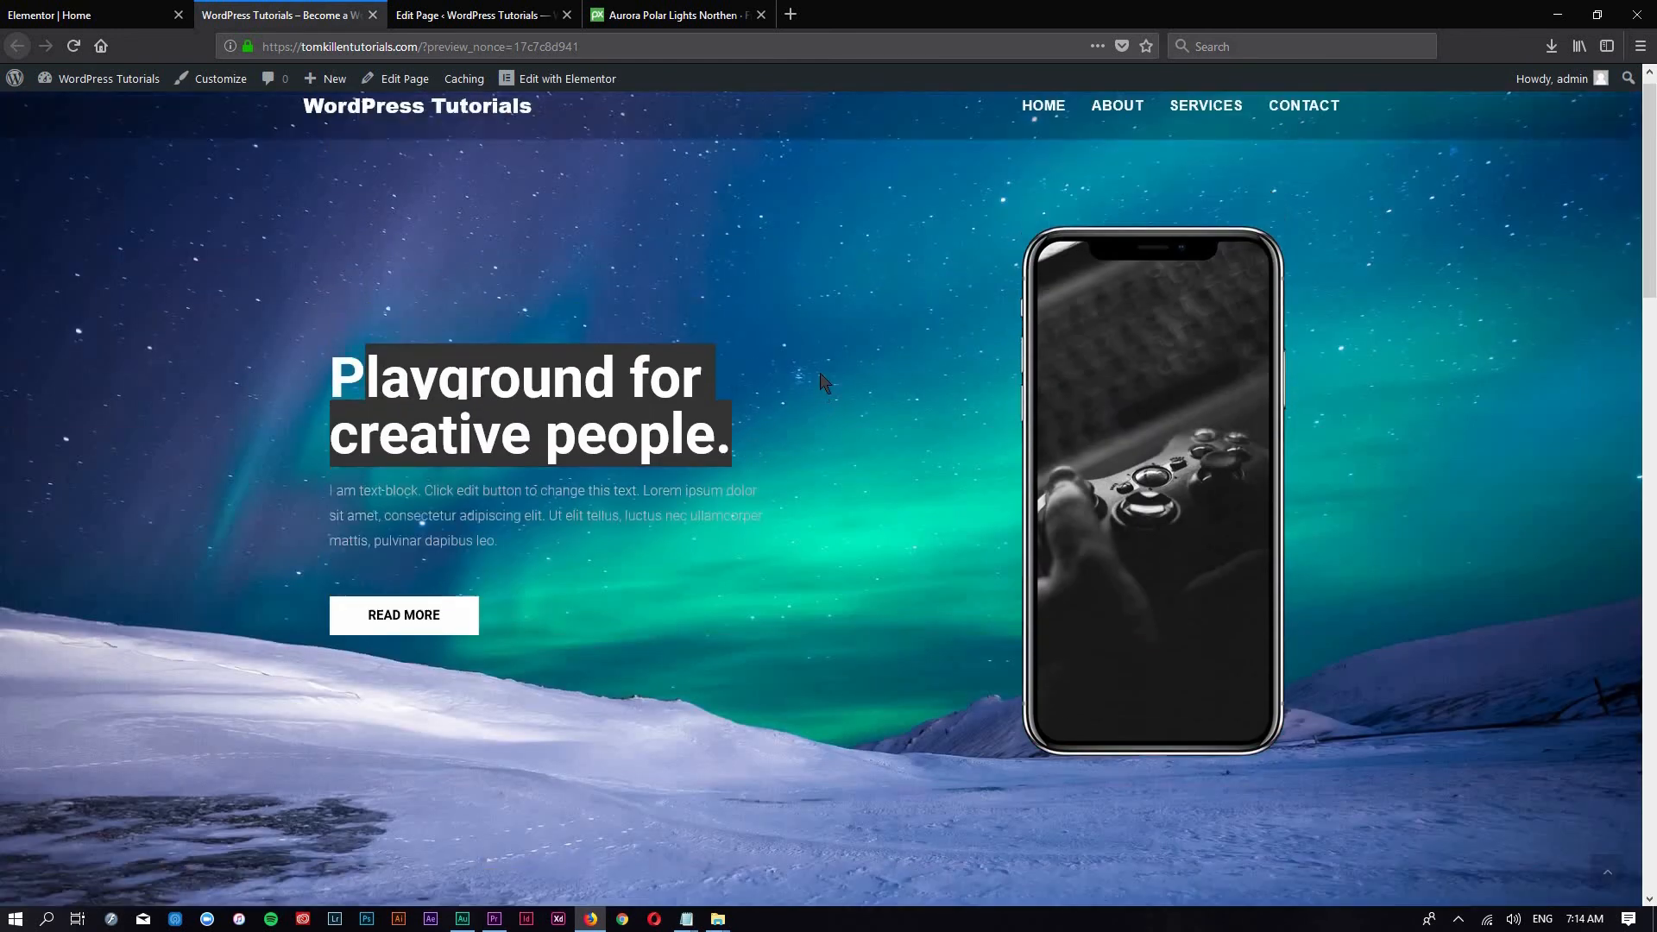